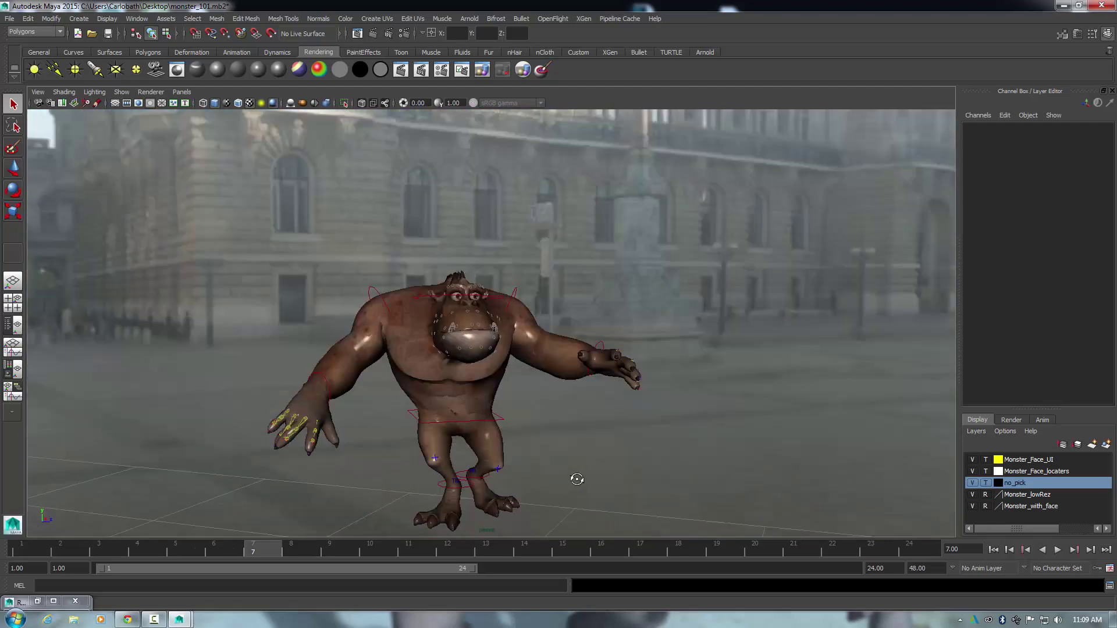
- Hide the Monster_lowRez display layer, testing the visibility of the no_pick layer beforehand and keeping it visible
{"action": "left_click", "coordinate": [120, 91]}
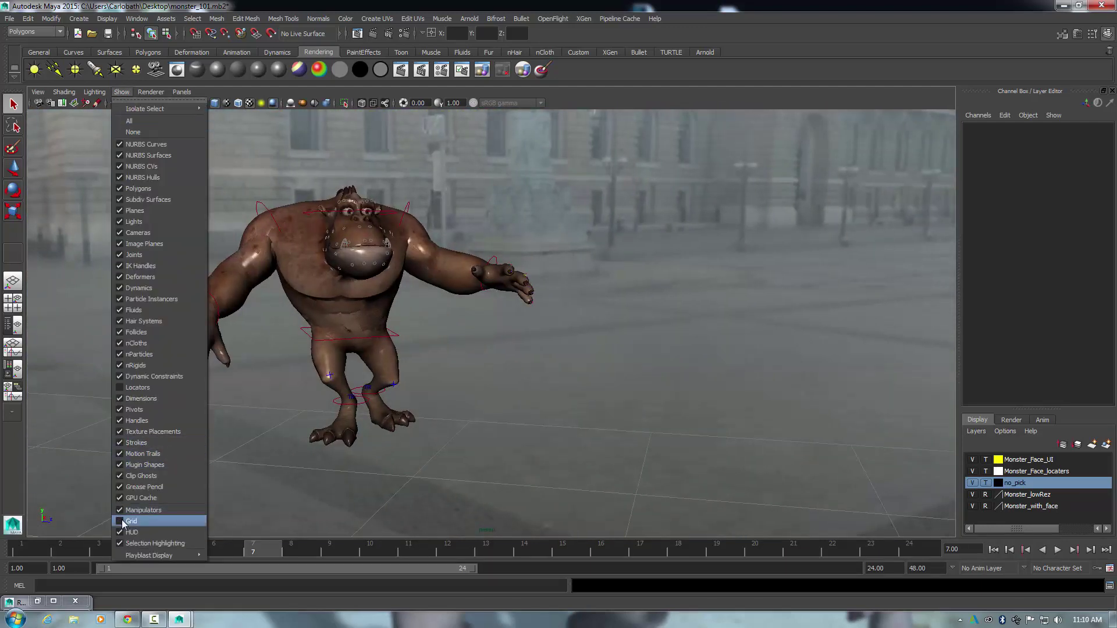
{"action": "left_click", "coordinate": [163, 509]}
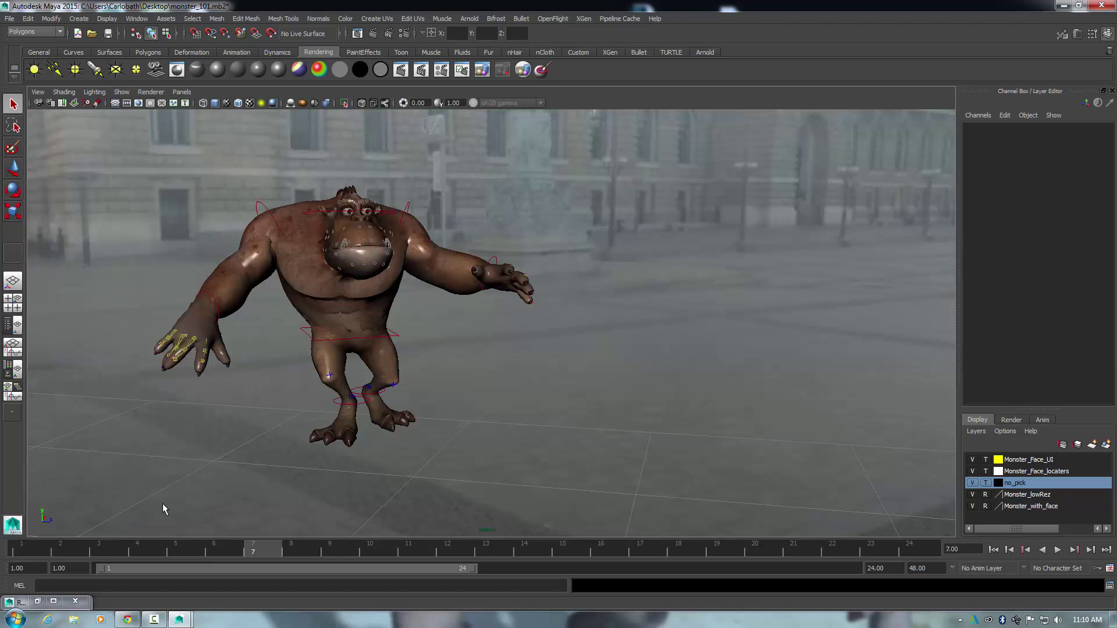
{"action": "left_click", "coordinate": [986, 483]}
{"action": "left_click", "coordinate": [986, 483]}
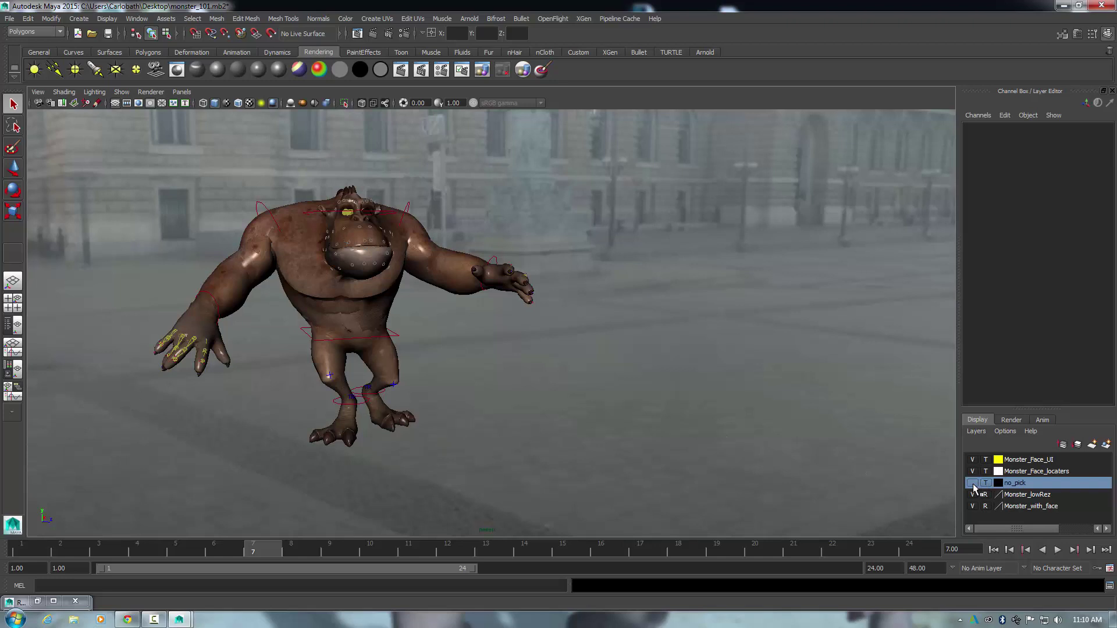
{"action": "left_click", "coordinate": [973, 495]}
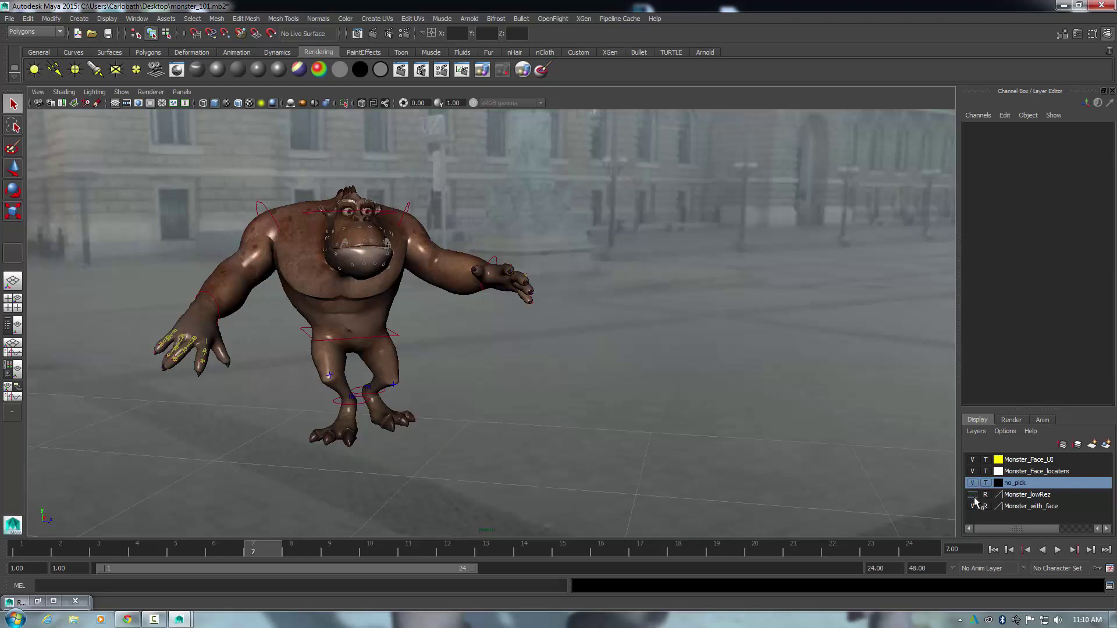
{"action": "left_click", "coordinate": [973, 496]}
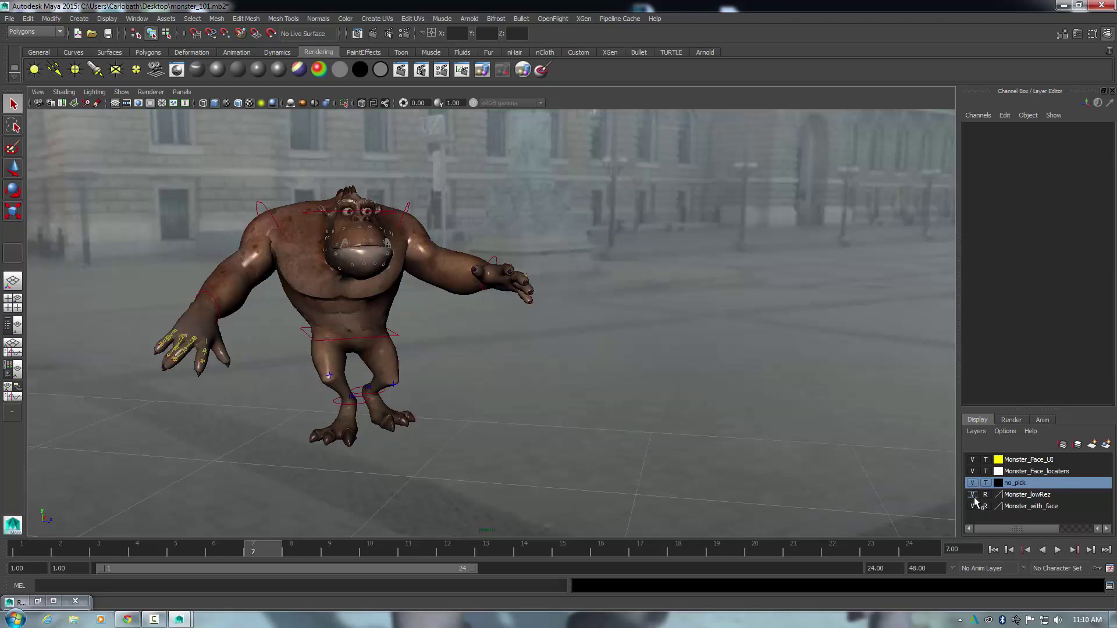
{"action": "left_click", "coordinate": [974, 496]}
- Move the current time back to frame 1 to show the monster's starting pose
{"action": "mouse_move", "coordinate": [584, 407]}
{"action": "left_mouse_down", "text": "alt"}
{"action": "mouse_move", "coordinate": [553, 391]}
{"action": "mouse_move", "coordinate": [579, 402]}
{"action": "left_mouse_up", "text": "alt"}
{"action": "mouse_move", "coordinate": [273, 547]}
{"action": "left_mouse_down"}
{"action": "mouse_move", "coordinate": [10, 535]}
{"action": "mouse_move", "coordinate": [505, 550]}
{"action": "mouse_move", "coordinate": [296, 557]}
{"action": "mouse_move", "coordinate": [23, 536]}
{"action": "left_mouse_up"}
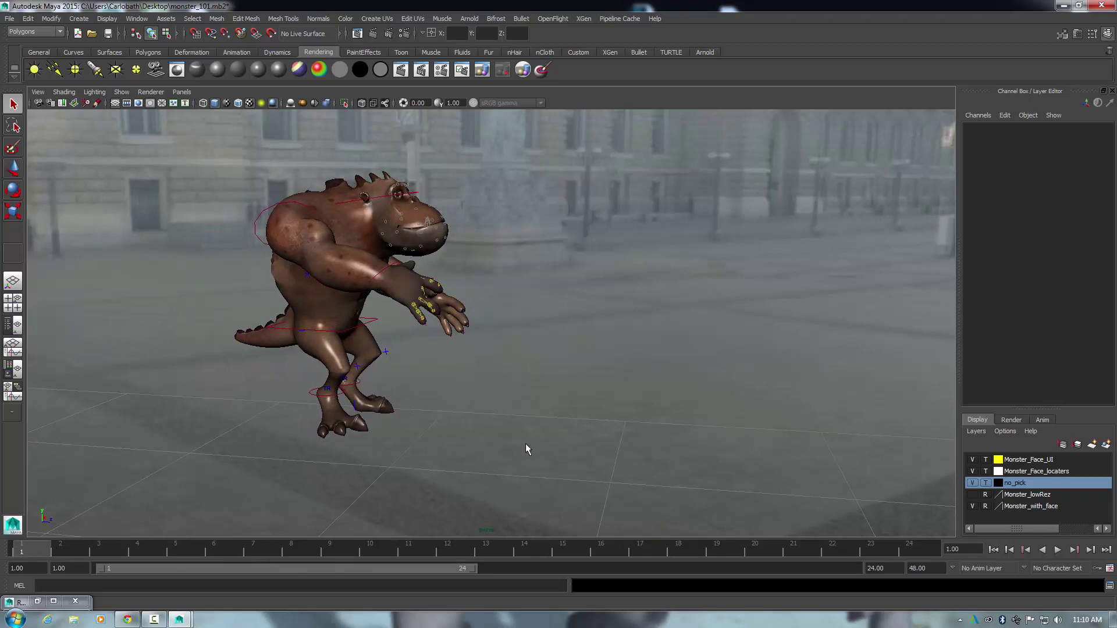
{"action": "left_click_drag", "start_coordinate": [510, 452], "coordinate": [693, 450], "text": "alt"}
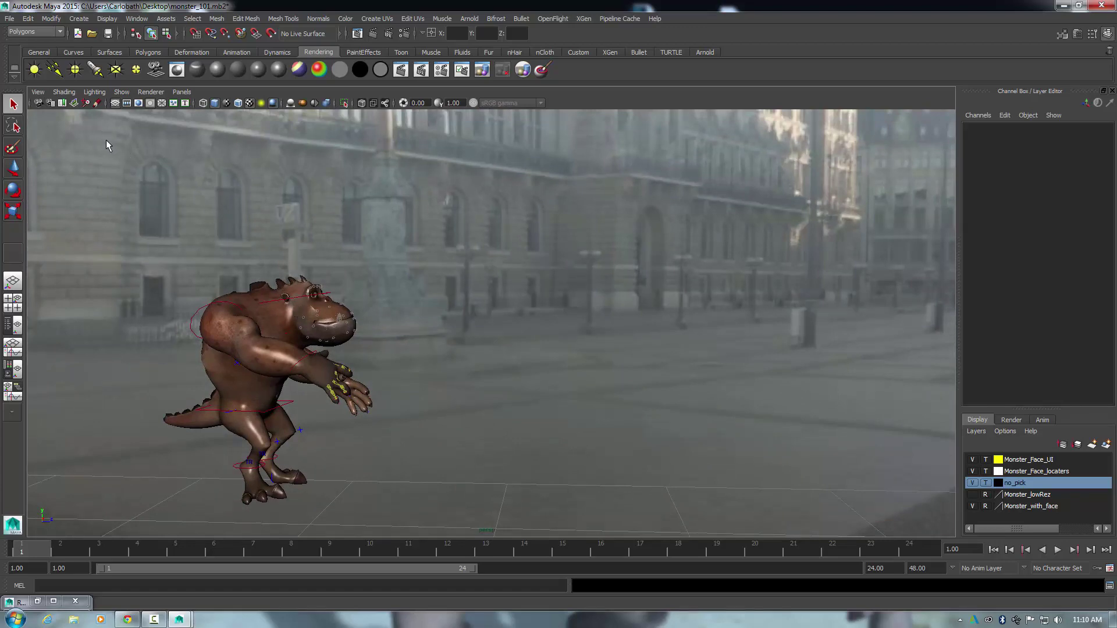
{"action": "mouse_move", "coordinate": [584, 359]}
{"action": "left_mouse_down", "text": "alt"}
{"action": "mouse_move", "coordinate": [516, 347]}
{"action": "mouse_move", "coordinate": [617, 349]}
{"action": "mouse_move", "coordinate": [576, 358]}
{"action": "left_mouse_up", "text": "alt"}
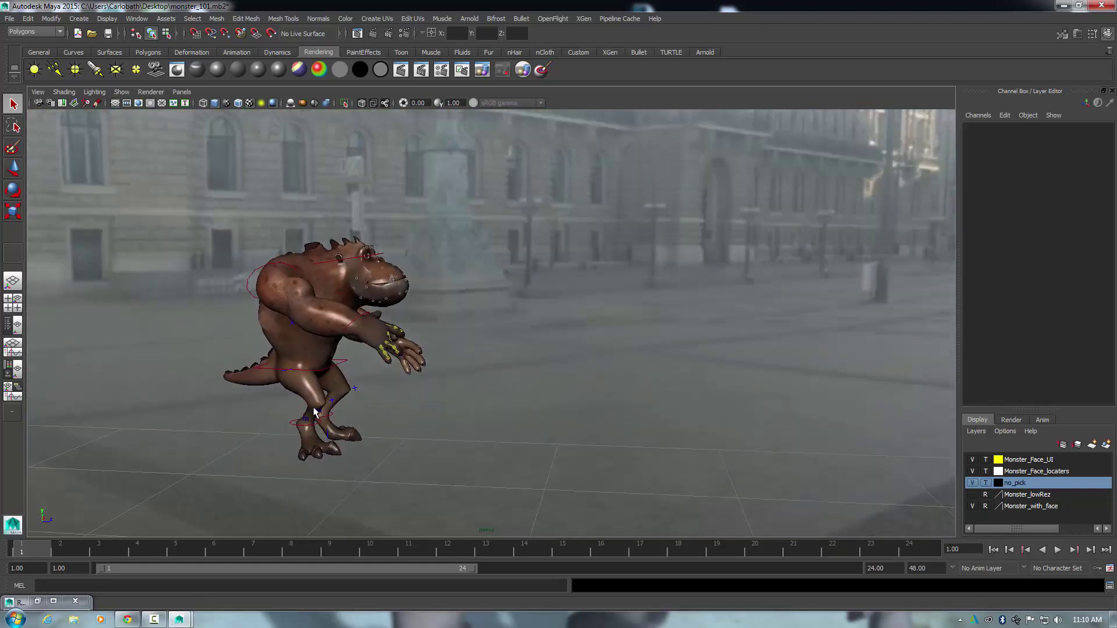
{"action": "left_click_drag", "start_coordinate": [569, 349], "coordinate": [614, 333], "text": "alt"}
{"action": "left_click_drag", "start_coordinate": [532, 410], "coordinate": [505, 421], "text": "alt"}
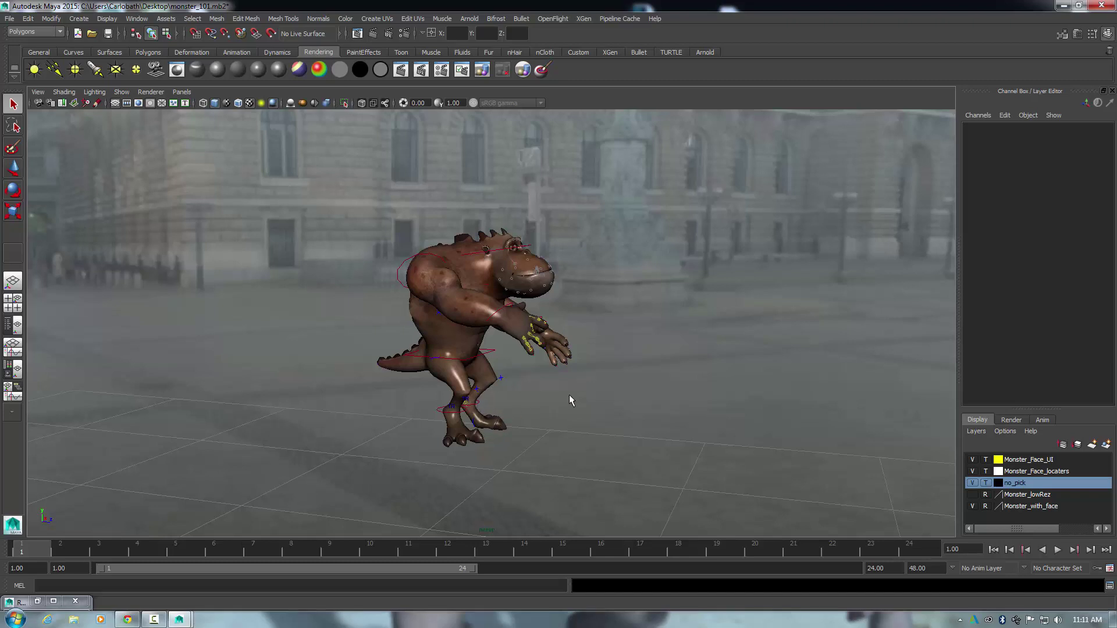
{"action": "mouse_move", "coordinate": [569, 397]}
{"action": "left_mouse_down", "text": "alt"}
{"action": "mouse_move", "coordinate": [605, 391]}
{"action": "mouse_move", "coordinate": [568, 382]}
{"action": "left_mouse_up", "text": "alt"}
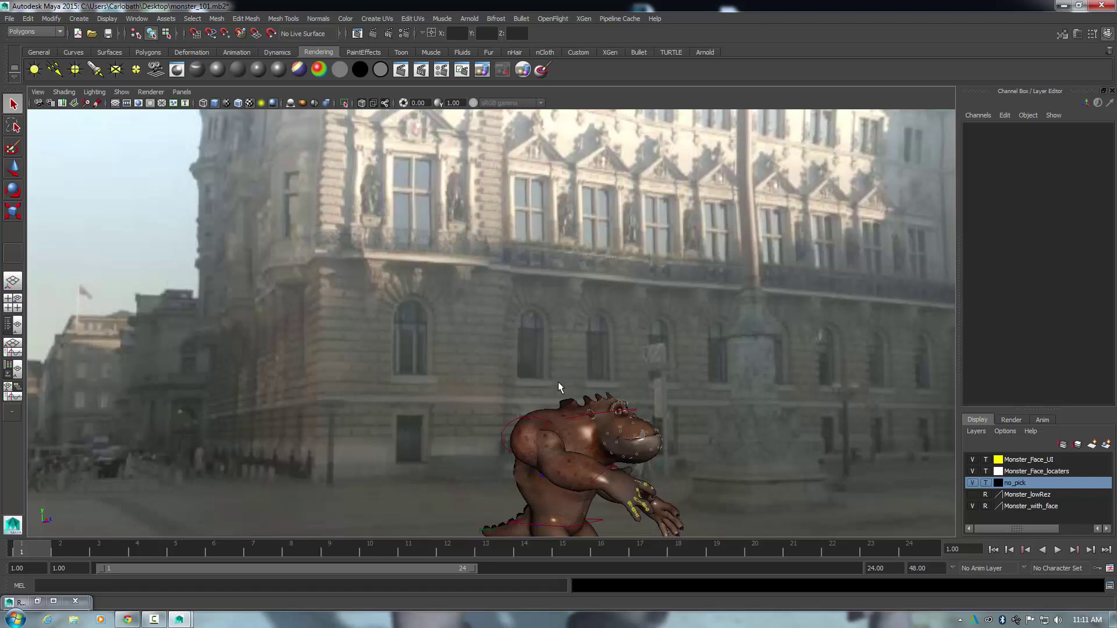
{"action": "left_click_drag", "start_coordinate": [720, 462], "coordinate": [738, 472], "text": "alt"}
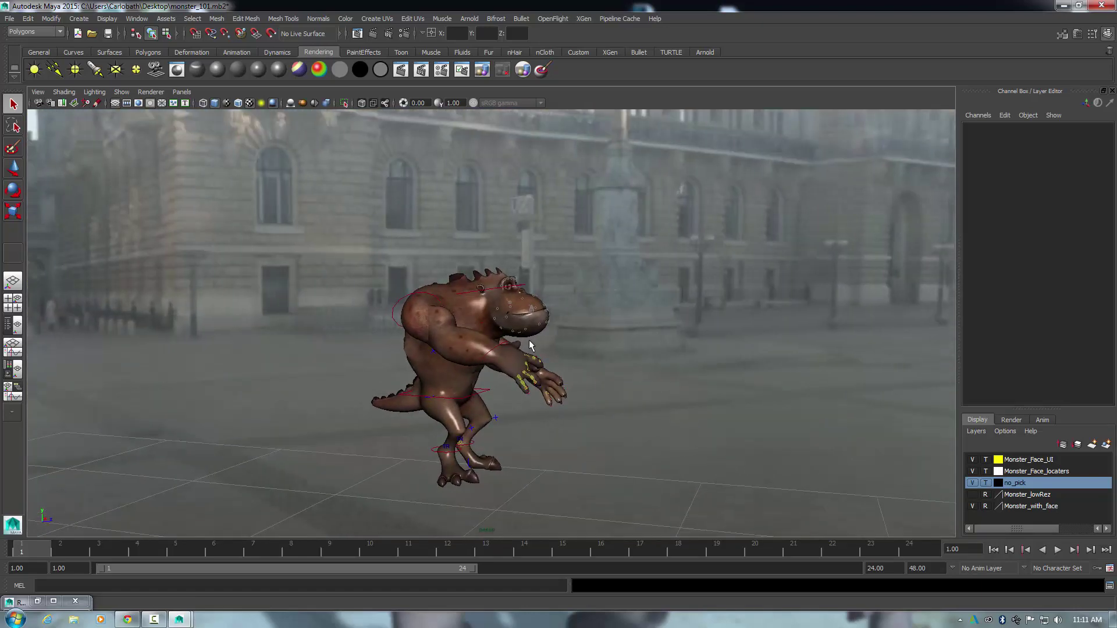
- Switch the viewport to use all lights in the scene and check its lighting options
{"action": "left_click", "coordinate": [93, 92]}
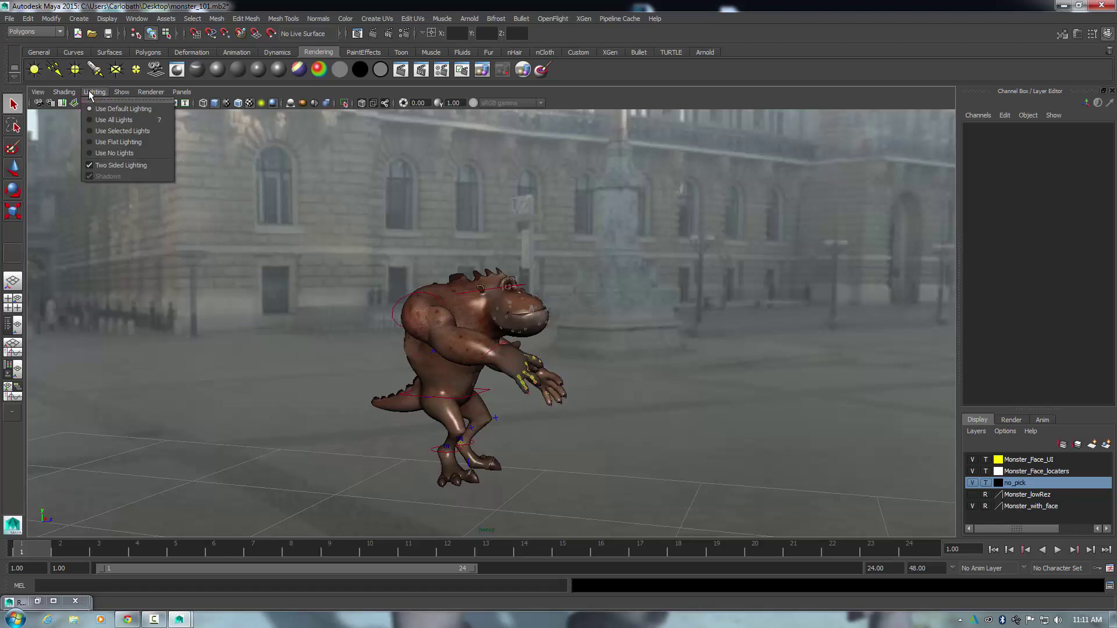
{"action": "left_click", "coordinate": [101, 119]}
{"action": "left_click_drag", "start_coordinate": [374, 316], "coordinate": [373, 320], "text": "alt"}
{"action": "left_click_drag", "start_coordinate": [680, 407], "coordinate": [504, 359], "text": "alt"}
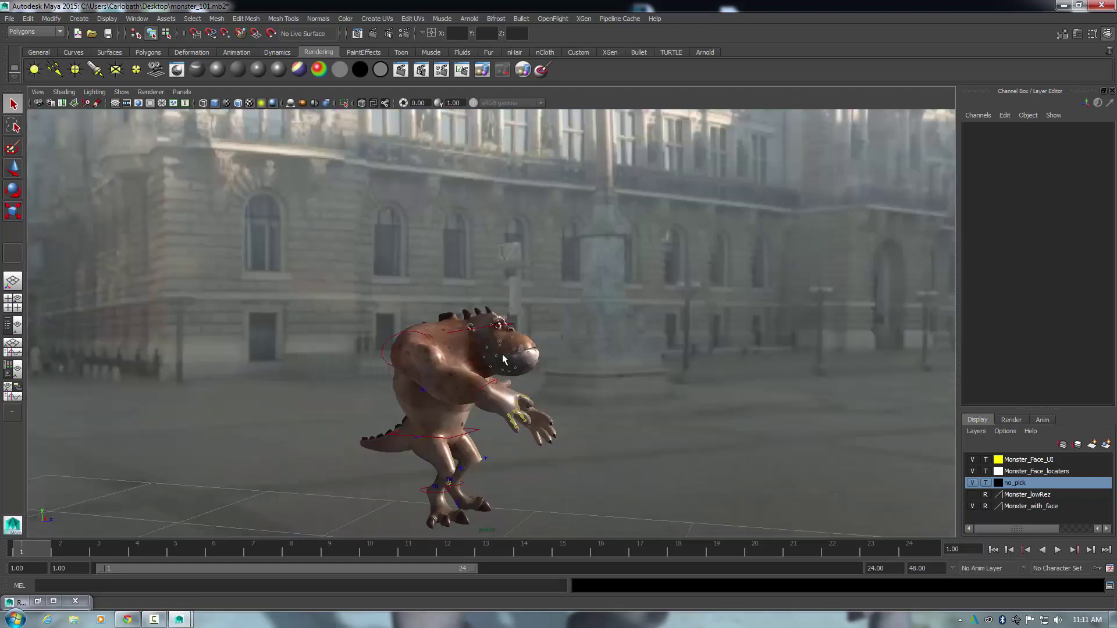
{"action": "left_click", "coordinate": [465, 366]}
{"action": "left_click", "coordinate": [94, 92]}
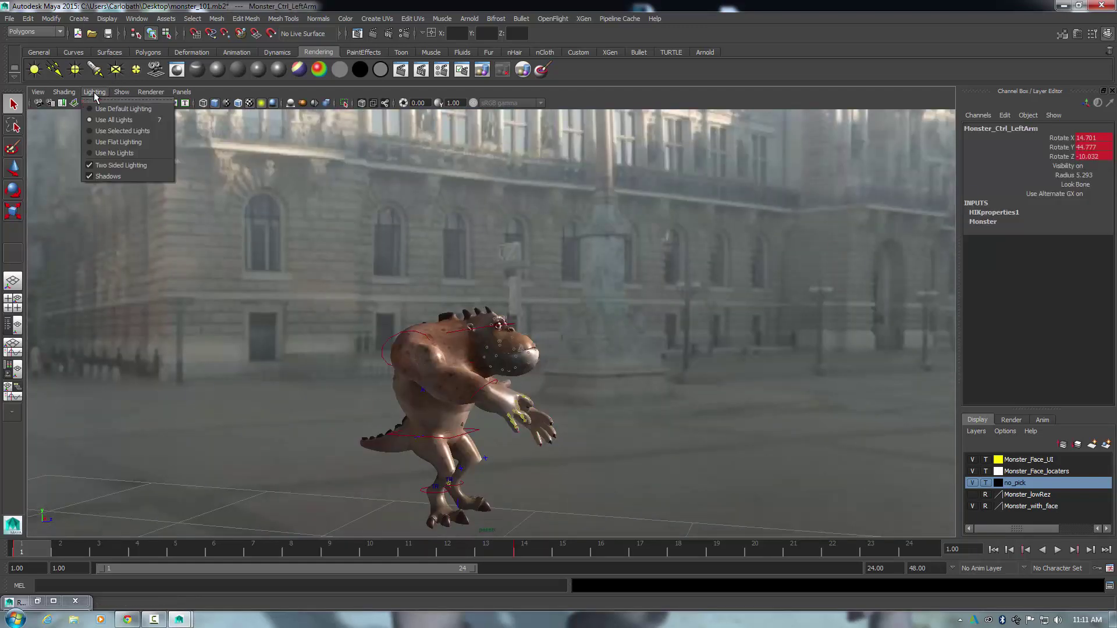
{"action": "left_click", "coordinate": [348, 283]}
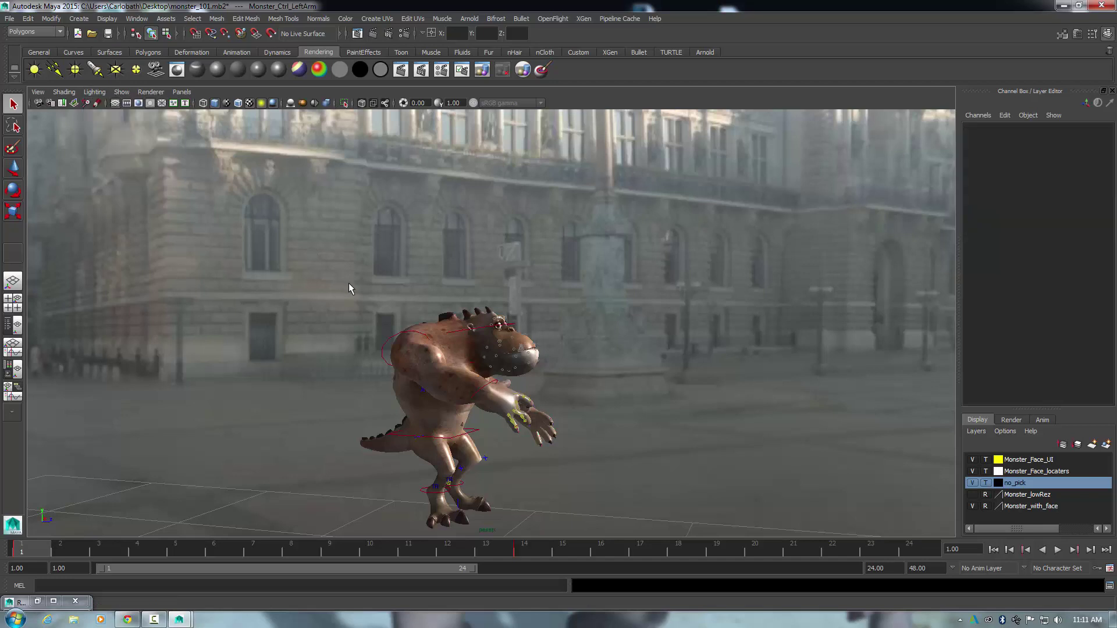
- Select all of the monster's rig controls and rotate the character partly toward the camera
{"action": "left_click", "coordinate": [13, 192]}
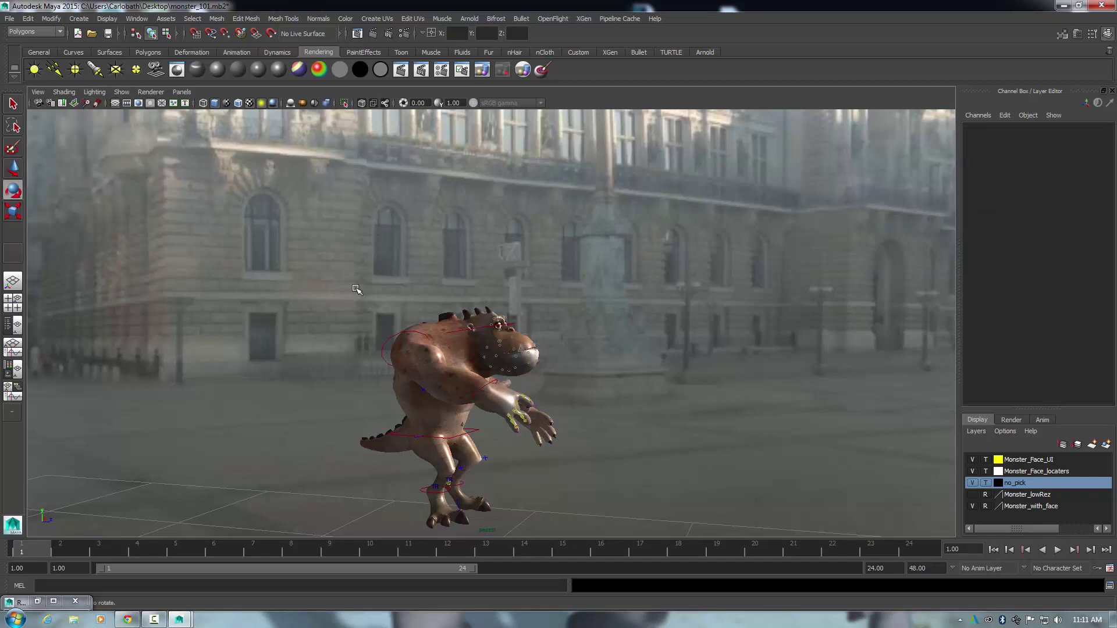
{"action": "left_click_drag", "start_coordinate": [356, 289], "coordinate": [503, 522]}
{"action": "left_click", "coordinate": [498, 526]}
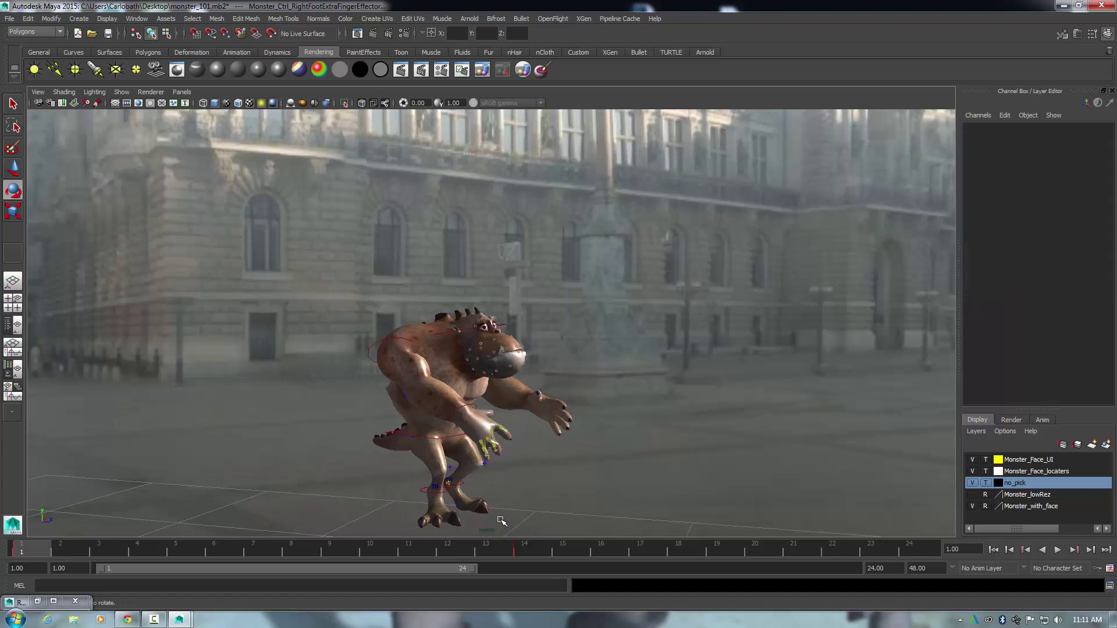
- Rotate the base control of the right-hand pinky to about 20.6, 6.8, 5.2 degrees in X, Y, Z
{"action": "left_click", "coordinate": [479, 446]}
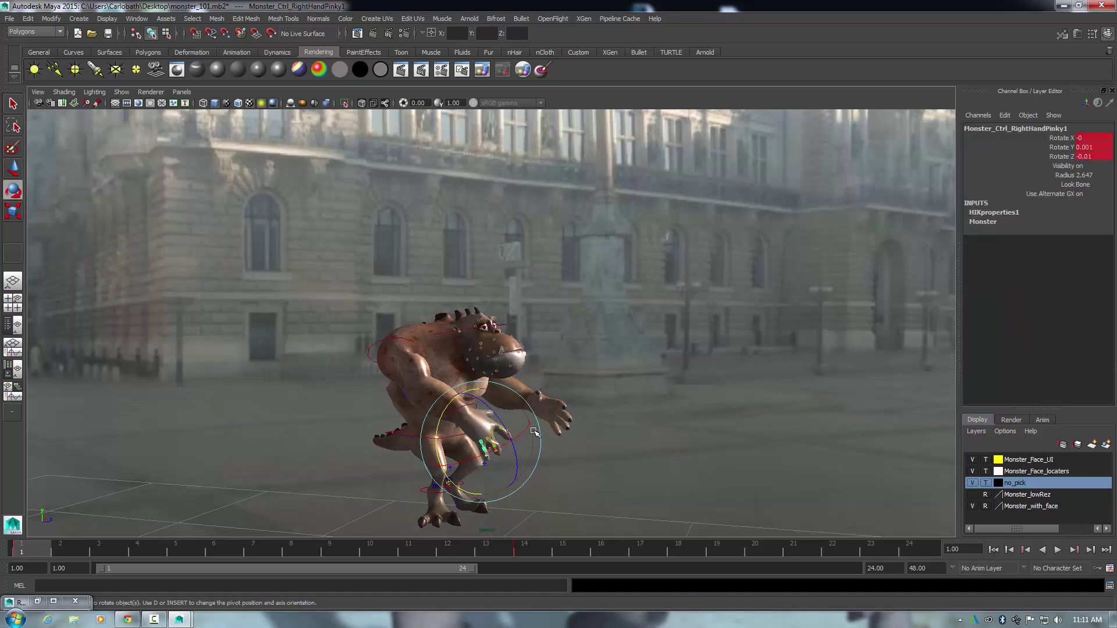
{"action": "left_click_drag", "start_coordinate": [534, 431], "coordinate": [522, 446]}
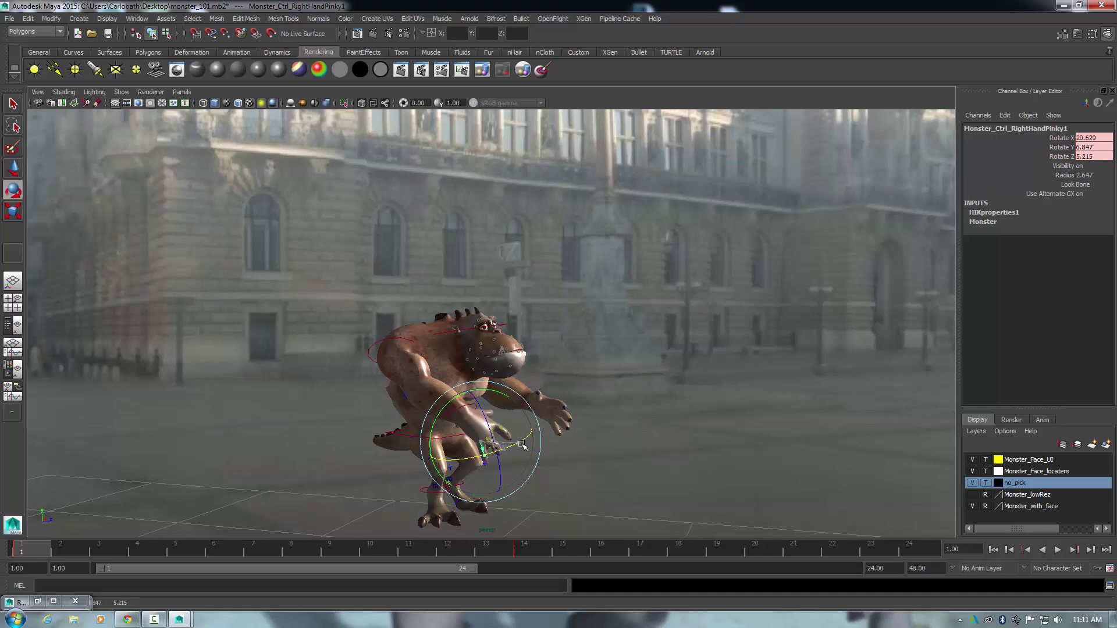
{"action": "left_click", "coordinate": [525, 401]}
- Reselect all rig controls and turn the monster to face the camera, with the active foot effector at about 11.5, -63.5, -13.7 degrees
{"action": "left_click_drag", "start_coordinate": [318, 275], "coordinate": [582, 532]}
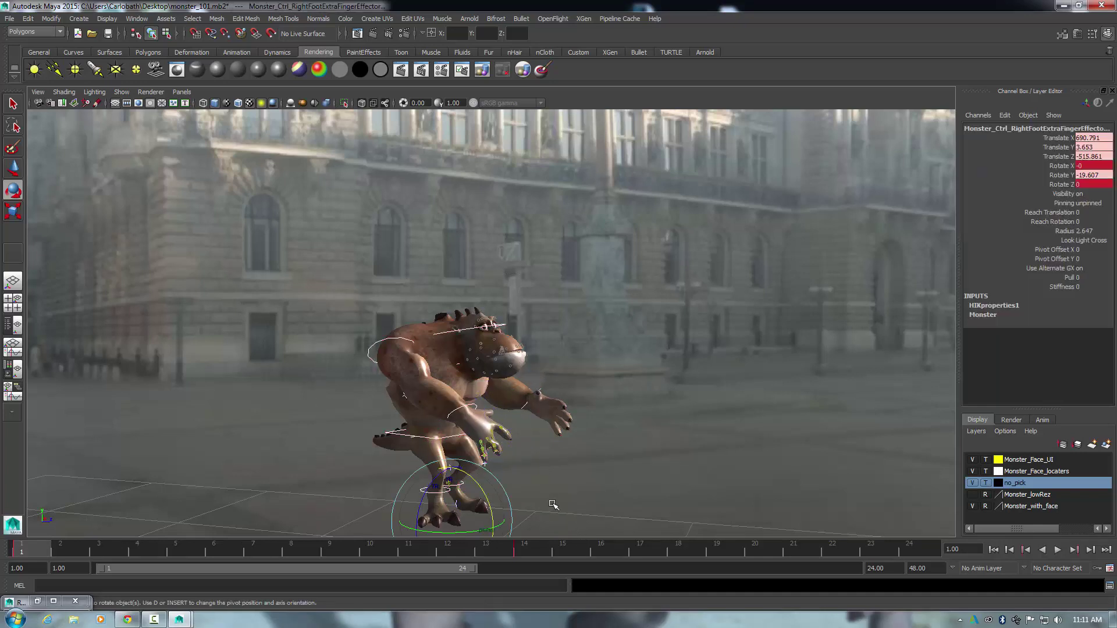
{"action": "left_click_drag", "start_coordinate": [500, 524], "coordinate": [429, 531]}
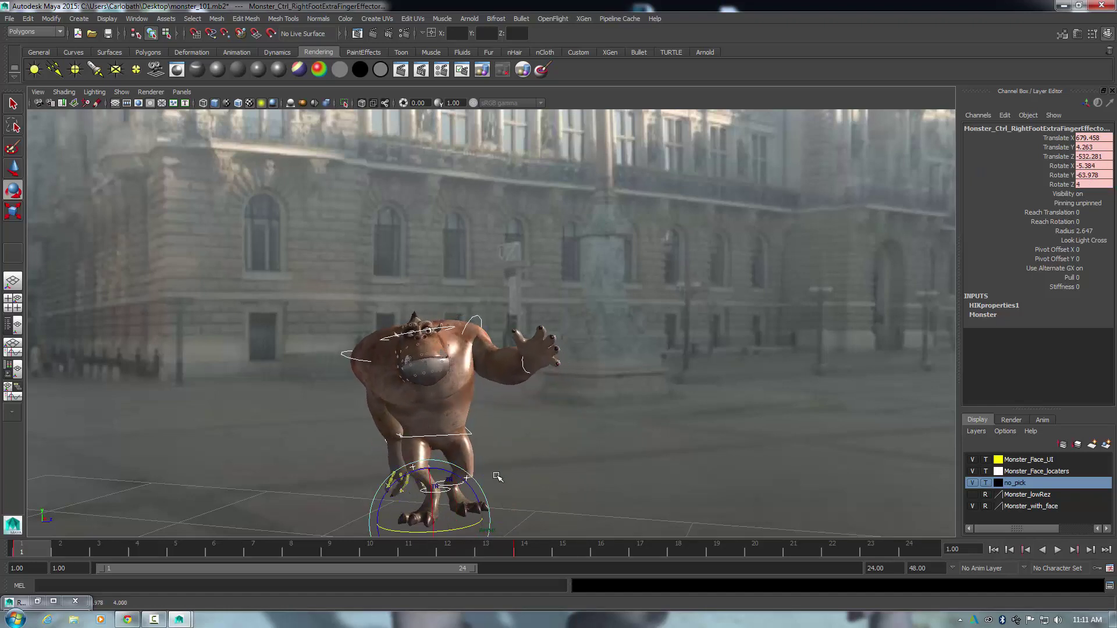
{"action": "left_click_drag", "start_coordinate": [474, 479], "coordinate": [433, 494]}
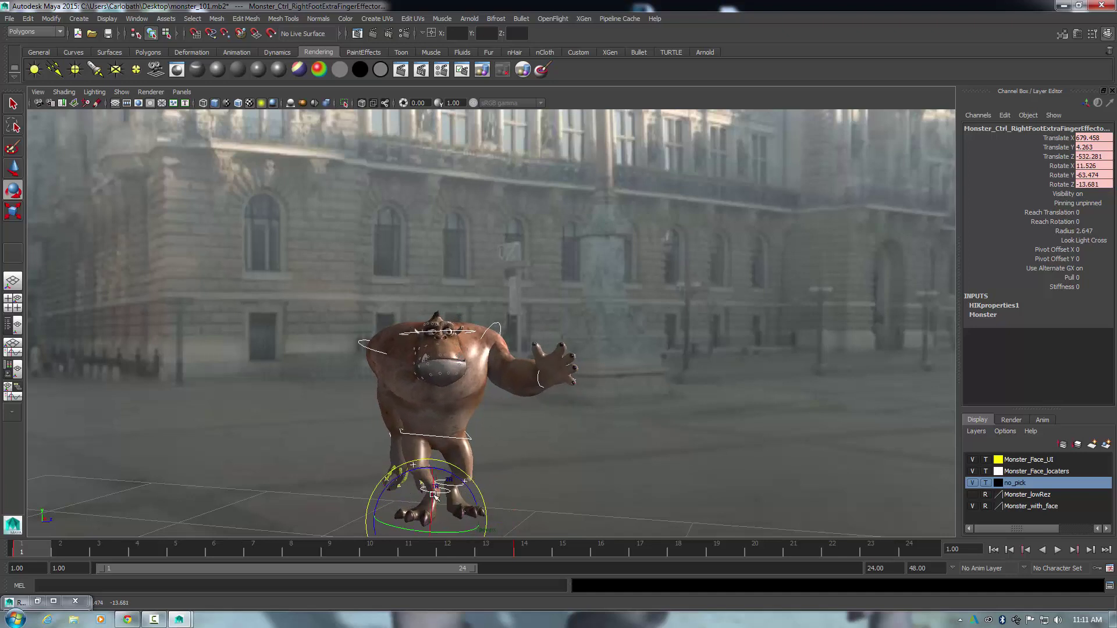
- Rotate the right shoulder effector to swing the right arm outward from the body, and clear the selection
{"action": "left_click", "coordinate": [361, 348]}
{"action": "left_click_drag", "start_coordinate": [363, 352], "coordinate": [308, 327]}
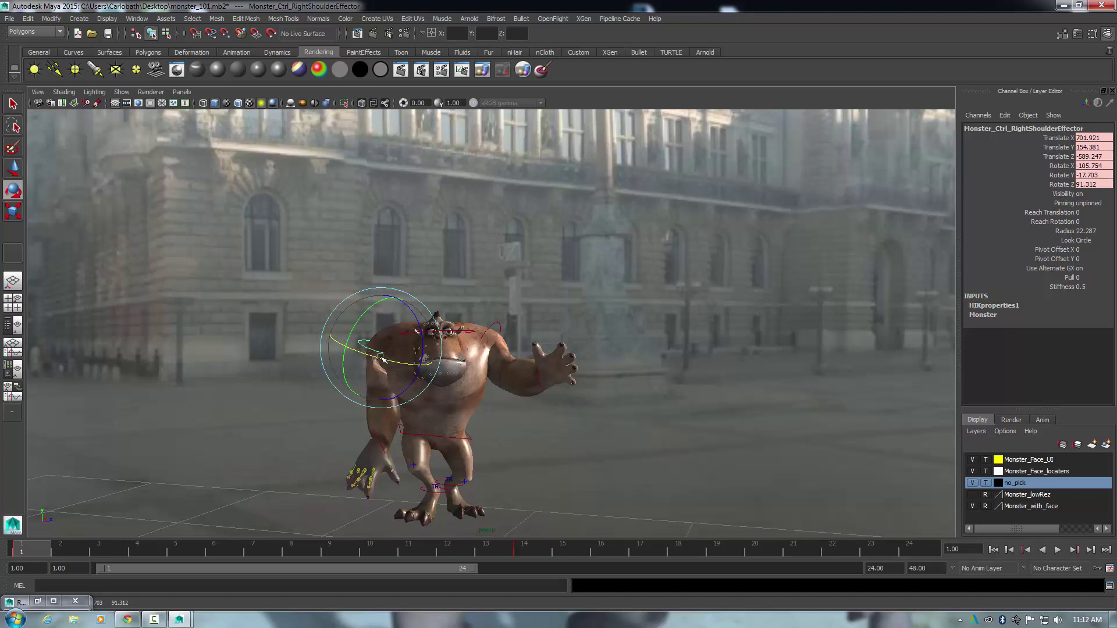
{"action": "left_click_drag", "start_coordinate": [381, 355], "coordinate": [349, 329]}
{"action": "left_click", "coordinate": [537, 416]}
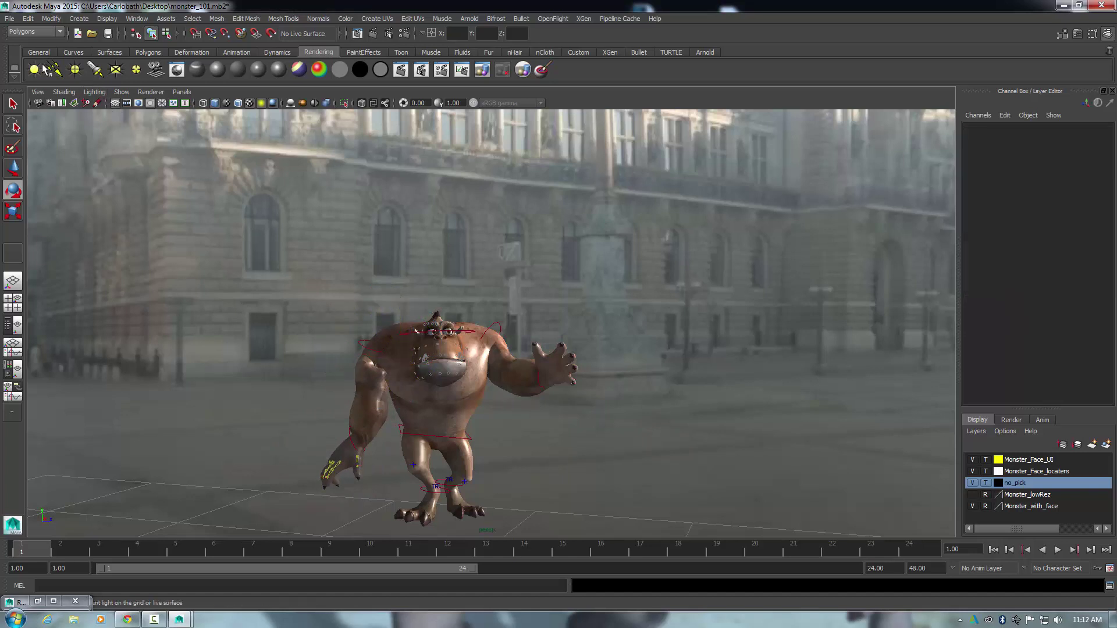
- Create an area light and a spot light with default settings
{"action": "left_click", "coordinate": [79, 18]}
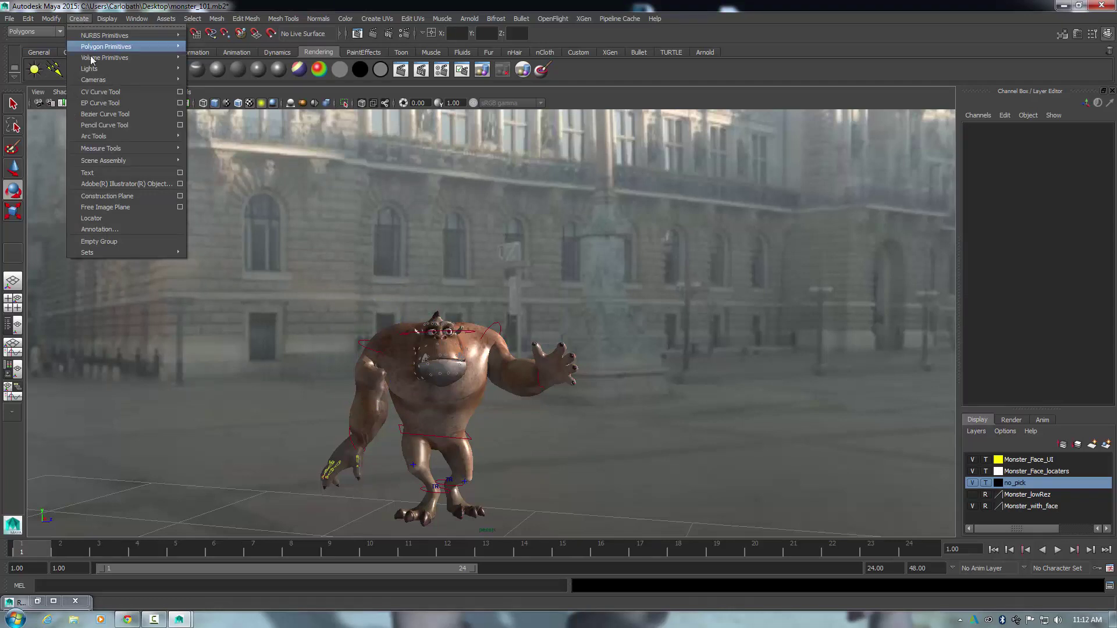
{"action": "mouse_move", "coordinate": [95, 71]}
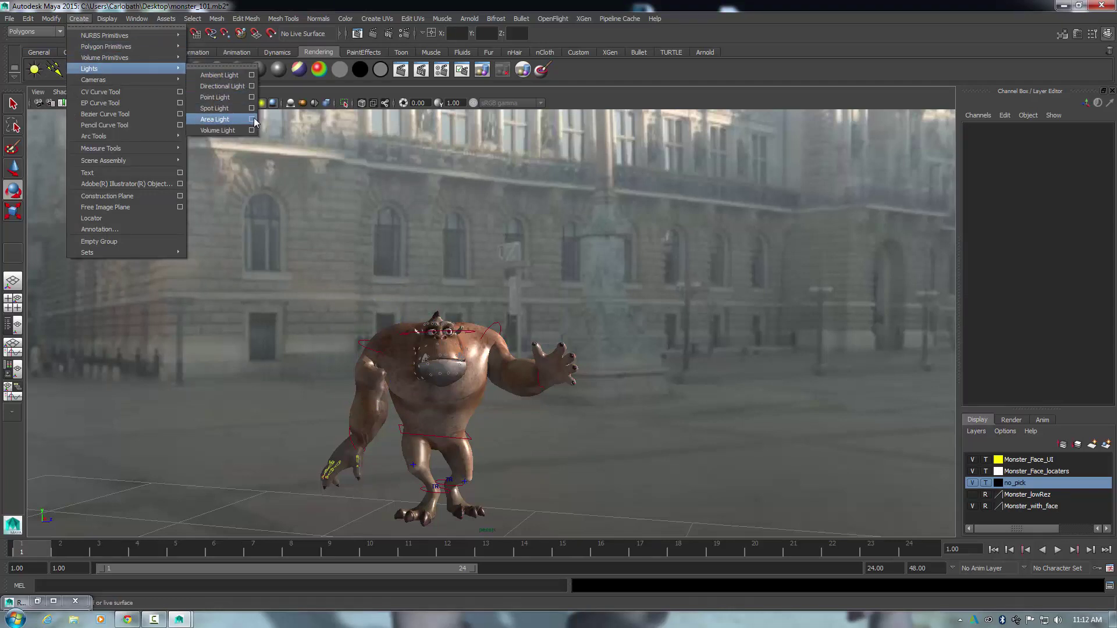
{"action": "left_click", "coordinate": [215, 119]}
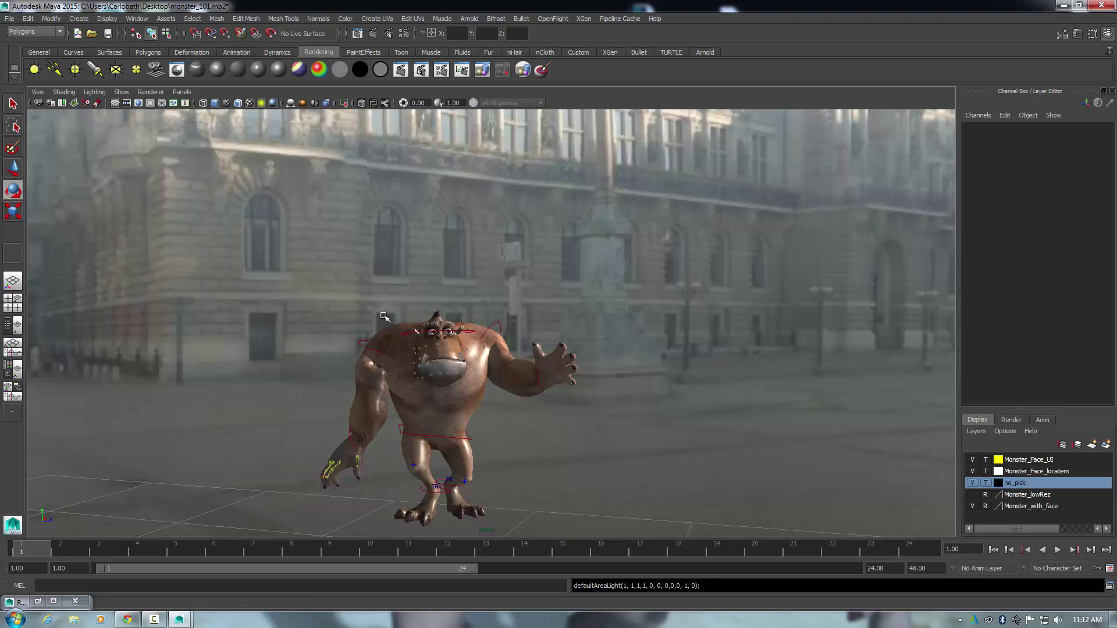
{"action": "scroll", "coordinate": [384, 316], "scroll_direction": "down", "scroll_amount": 2}
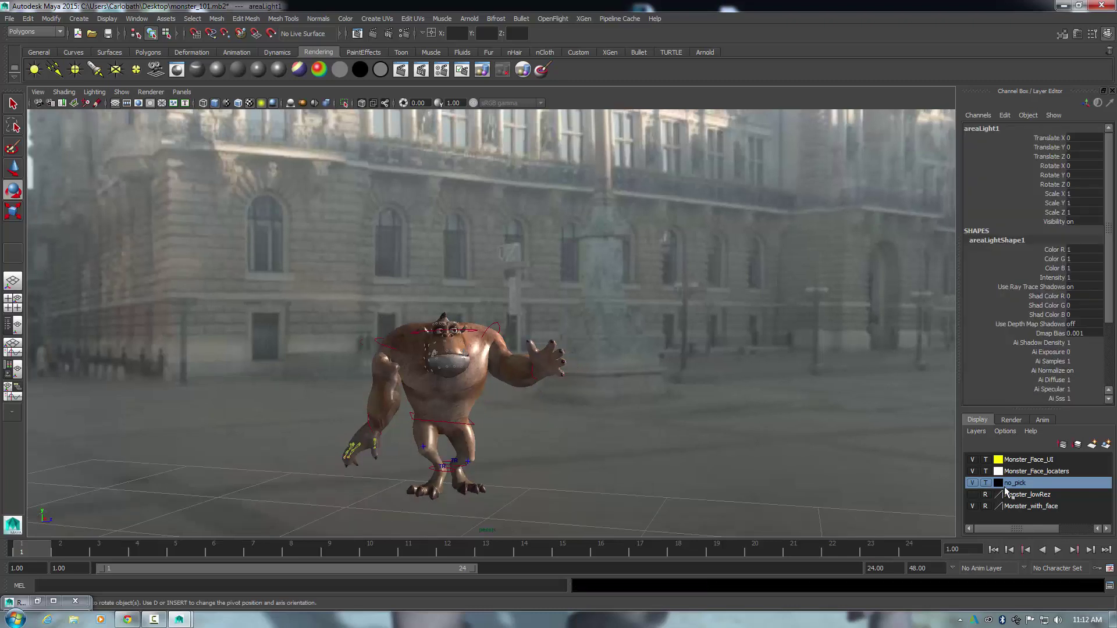
{"action": "left_click_drag", "start_coordinate": [639, 399], "coordinate": [573, 395], "text": "alt"}
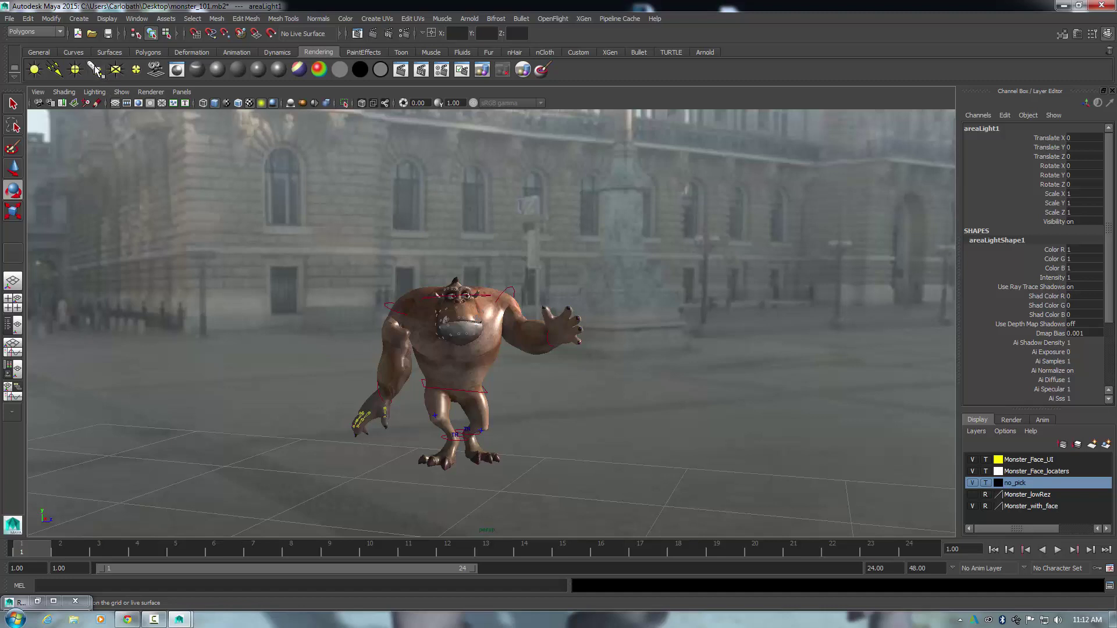
{"action": "left_click", "coordinate": [95, 69]}
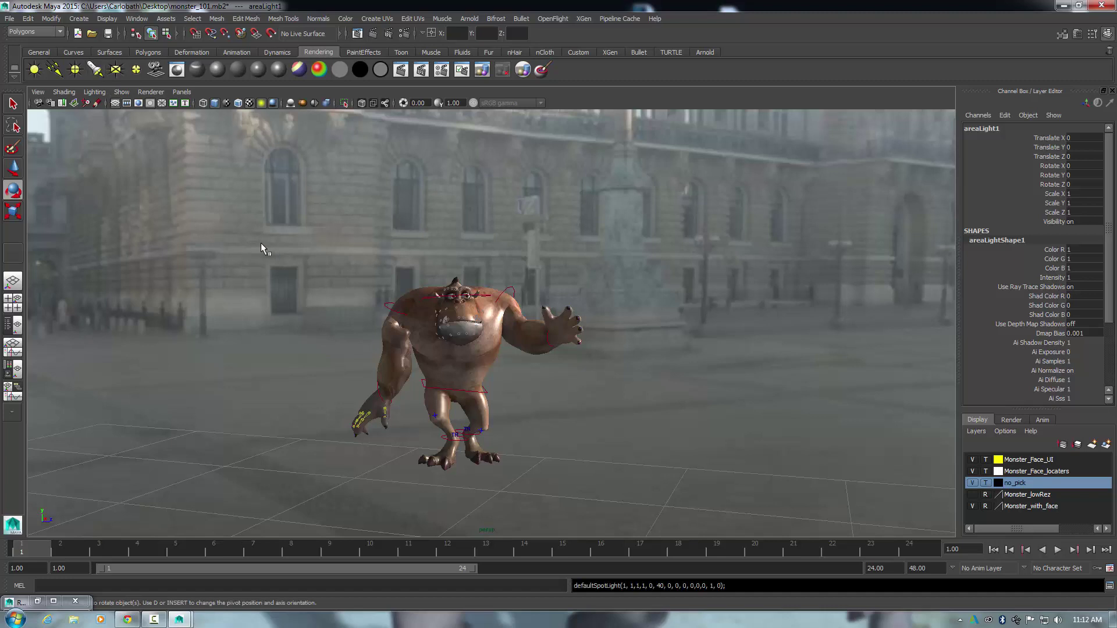
- Create a directional light with default settings and deselect it to judge its effect on the monster
{"action": "left_click", "coordinate": [77, 17]}
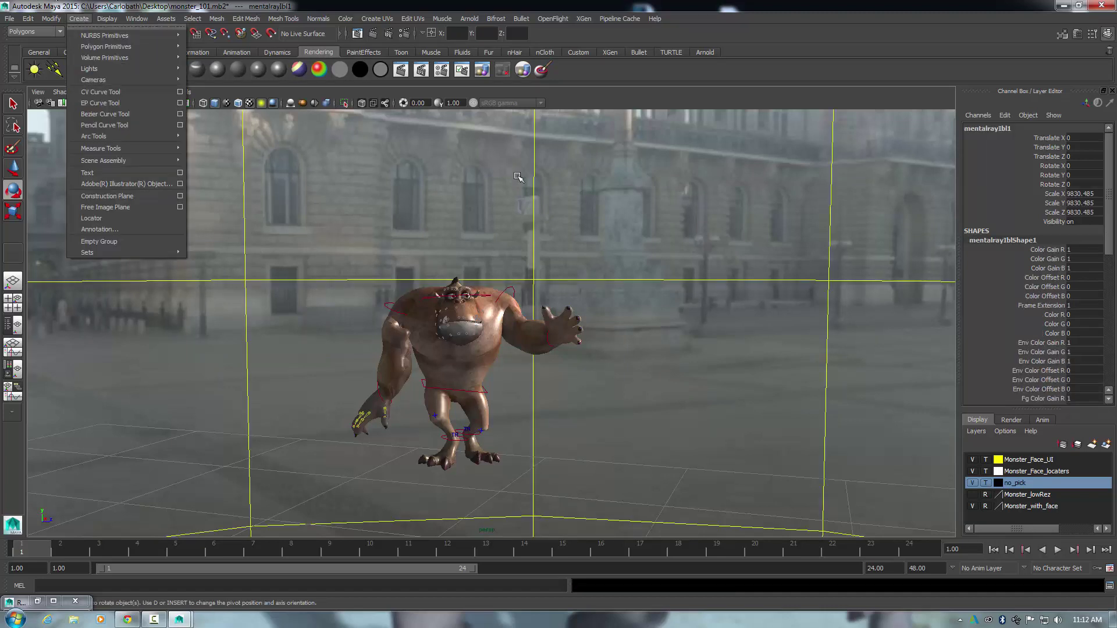
{"action": "mouse_move", "coordinate": [115, 68]}
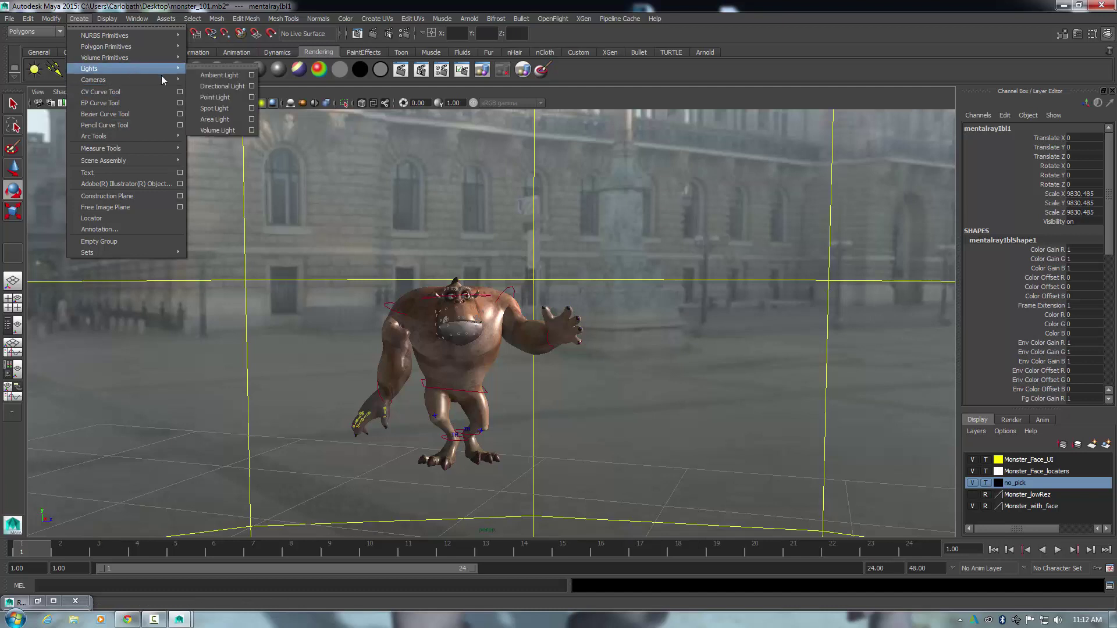
{"action": "mouse_move", "coordinate": [165, 74]}
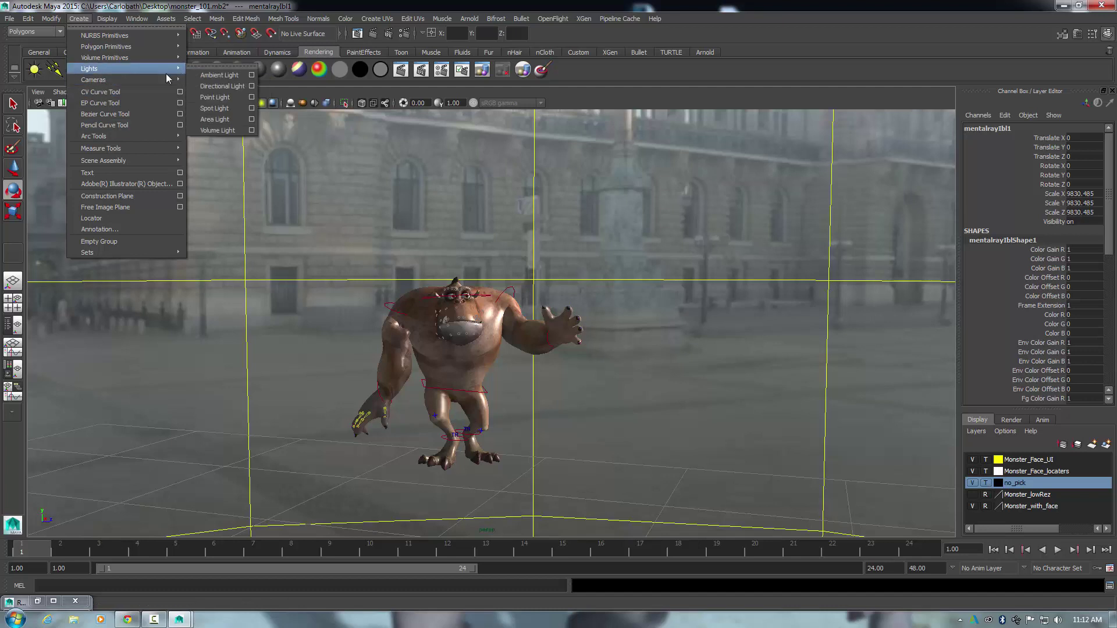
{"action": "left_click", "coordinate": [212, 87]}
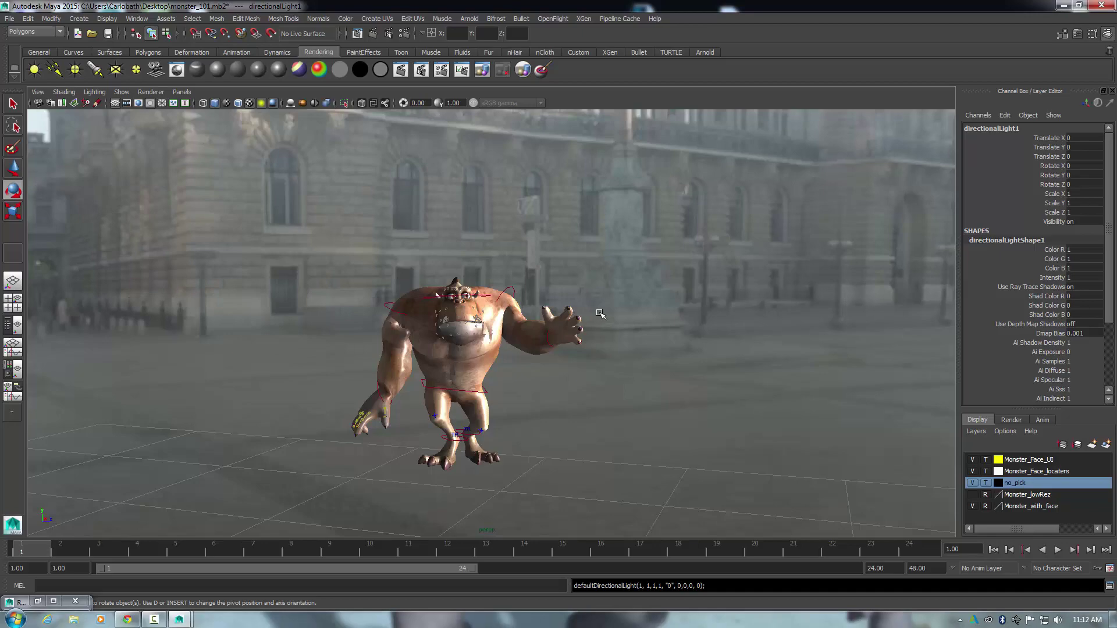
{"action": "mouse_move", "coordinate": [599, 314]}
{"action": "left_mouse_down", "text": "alt"}
{"action": "mouse_move", "coordinate": [603, 299]}
{"action": "mouse_move", "coordinate": [602, 316]}
{"action": "mouse_move", "coordinate": [560, 310]}
{"action": "mouse_move", "coordinate": [611, 316]}
{"action": "mouse_move", "coordinate": [640, 304]}
{"action": "mouse_move", "coordinate": [605, 312]}
{"action": "left_mouse_up", "text": "alt"}
{"action": "left_click", "coordinate": [451, 394]}
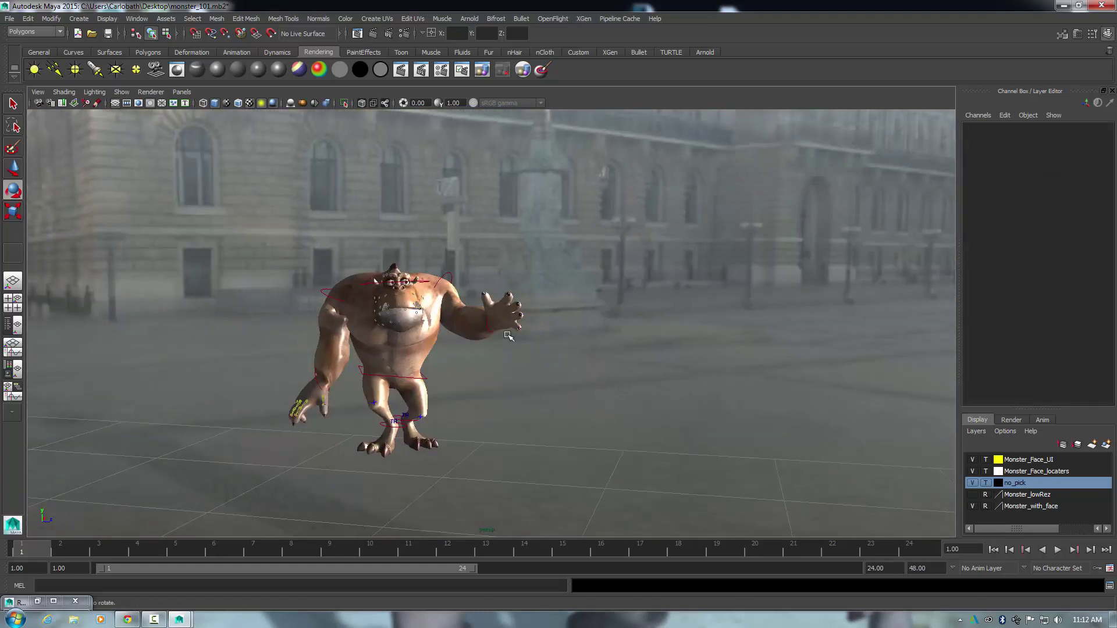
- Switch to the four-view layout, select the directional light in the top view and rotate it to about 32, -76, 0 degrees
{"action": "scroll", "coordinate": [499, 317], "scroll_direction": "up", "scroll_amount": 5}
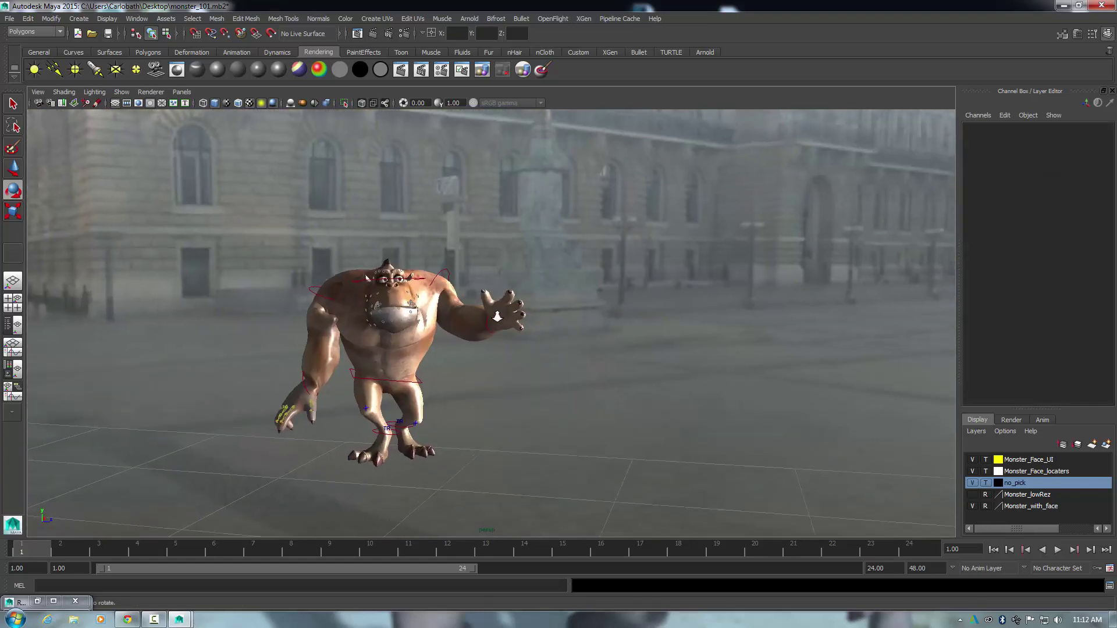
{"action": "left_click_drag", "start_coordinate": [463, 368], "coordinate": [593, 339], "text": "alt"}
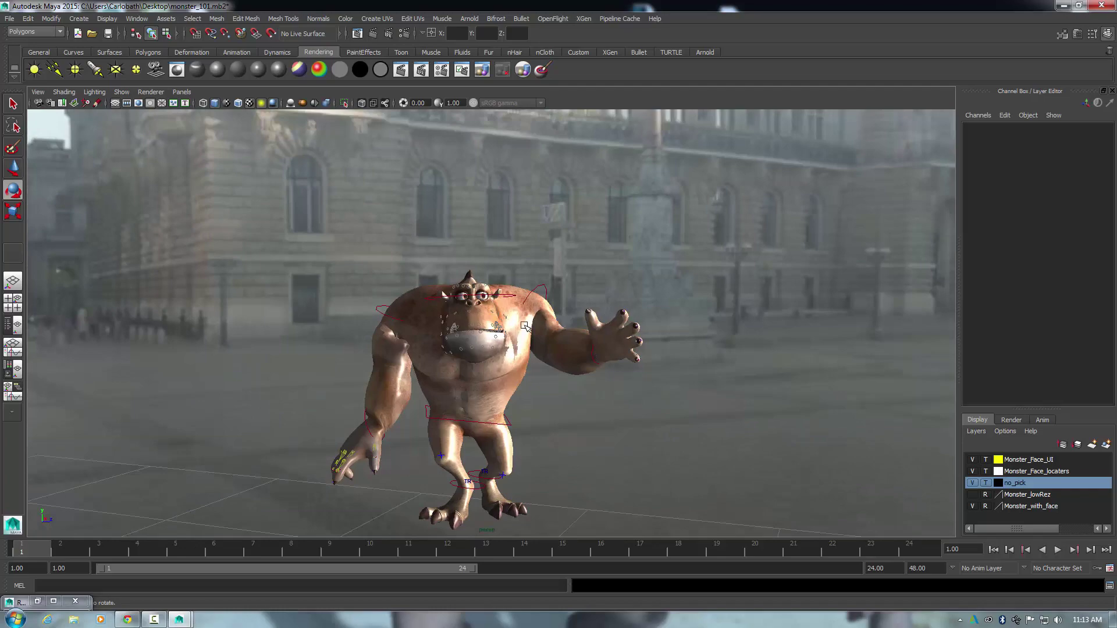
{"action": "left_click_drag", "start_coordinate": [598, 247], "coordinate": [577, 260], "text": "alt"}
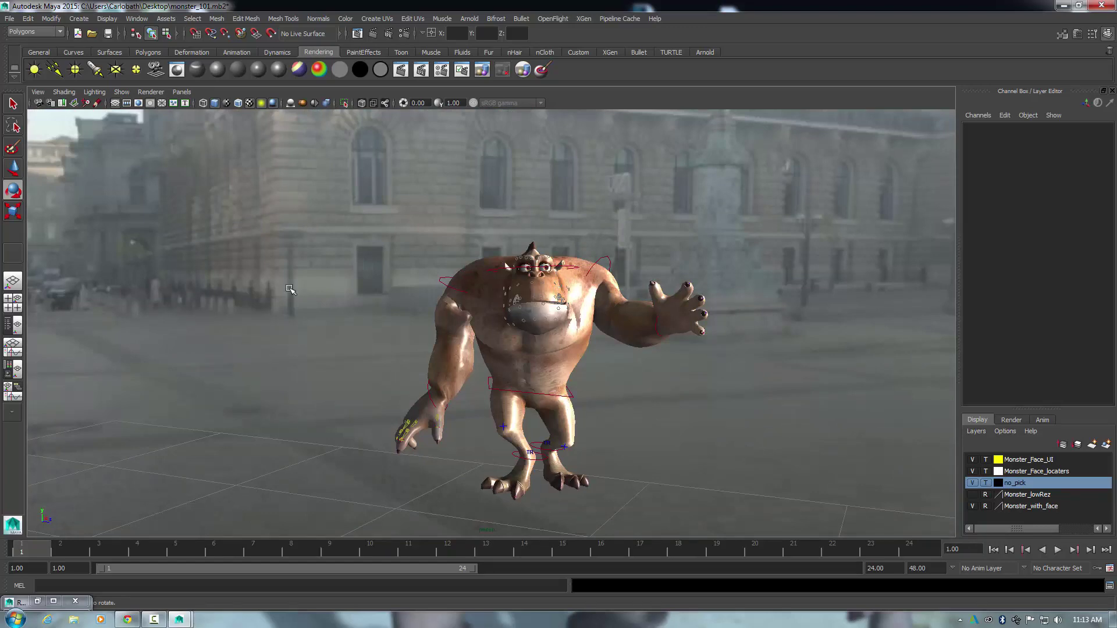
{"action": "mouse_move", "coordinate": [274, 318]}
{"action": "left_mouse_down", "text": "alt"}
{"action": "mouse_move", "coordinate": [340, 306]}
{"action": "mouse_move", "coordinate": [285, 308]}
{"action": "left_mouse_up", "text": "alt"}
{"action": "key", "text": "space"}
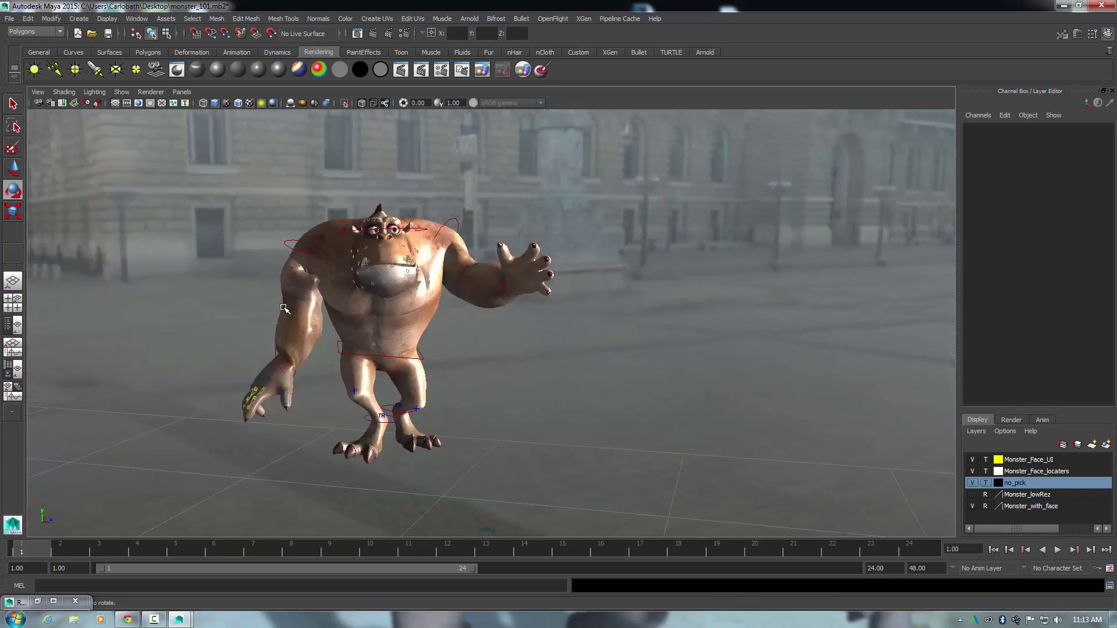
{"action": "left_click", "coordinate": [14, 303]}
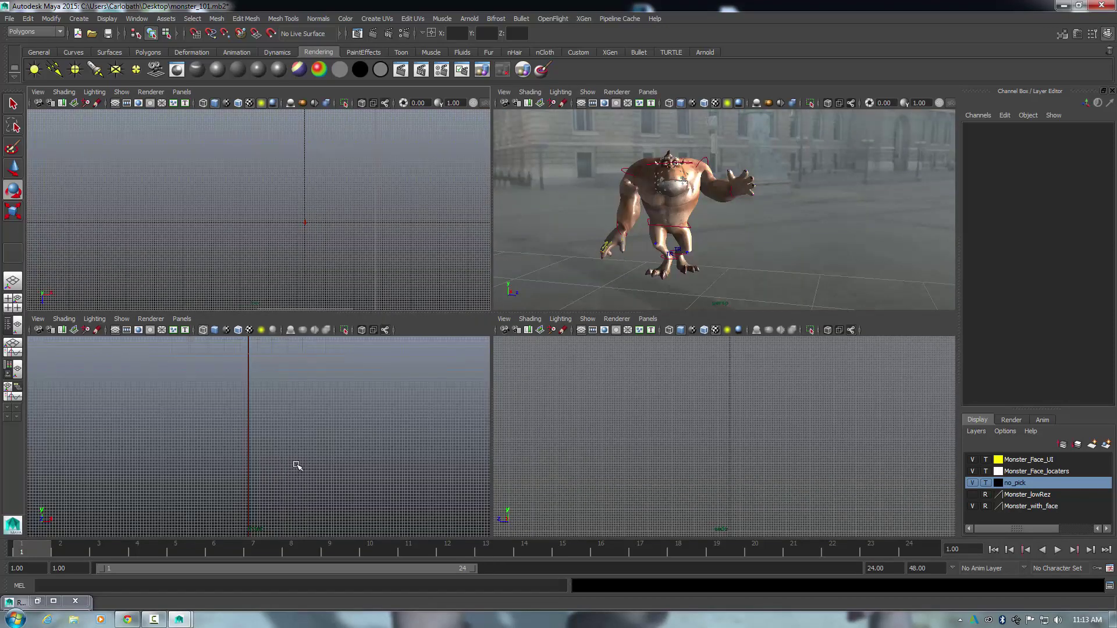
{"action": "scroll", "coordinate": [326, 249], "scroll_direction": "up", "scroll_amount": 5}
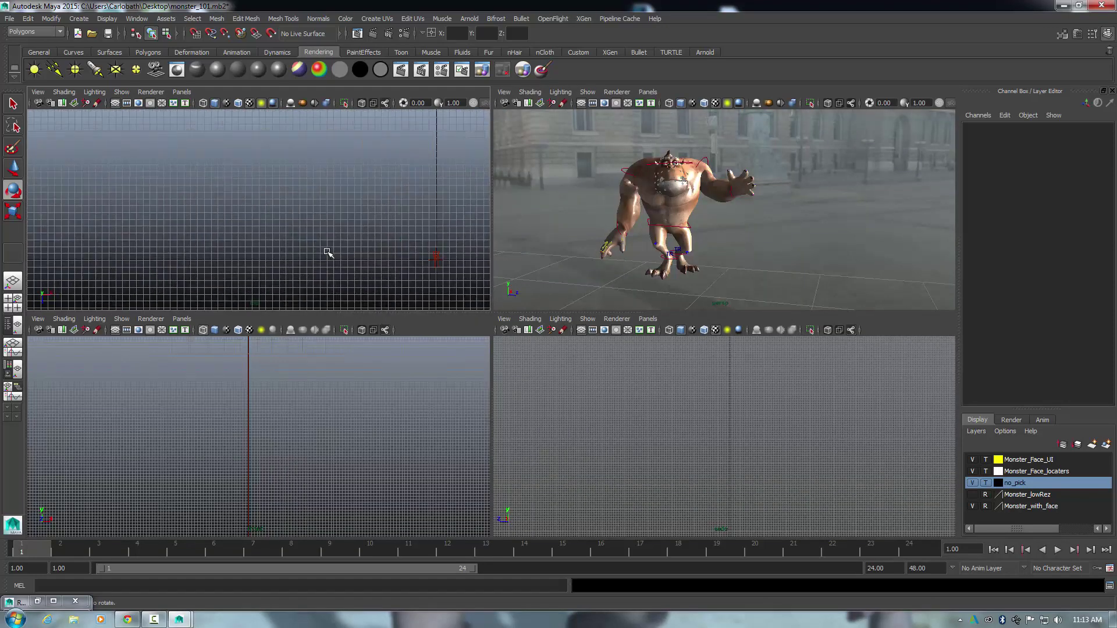
{"action": "middle_click_drag", "start_coordinate": [359, 249], "coordinate": [144, 205], "text": "alt"}
{"action": "scroll", "coordinate": [196, 239], "scroll_direction": "up", "scroll_amount": 6}
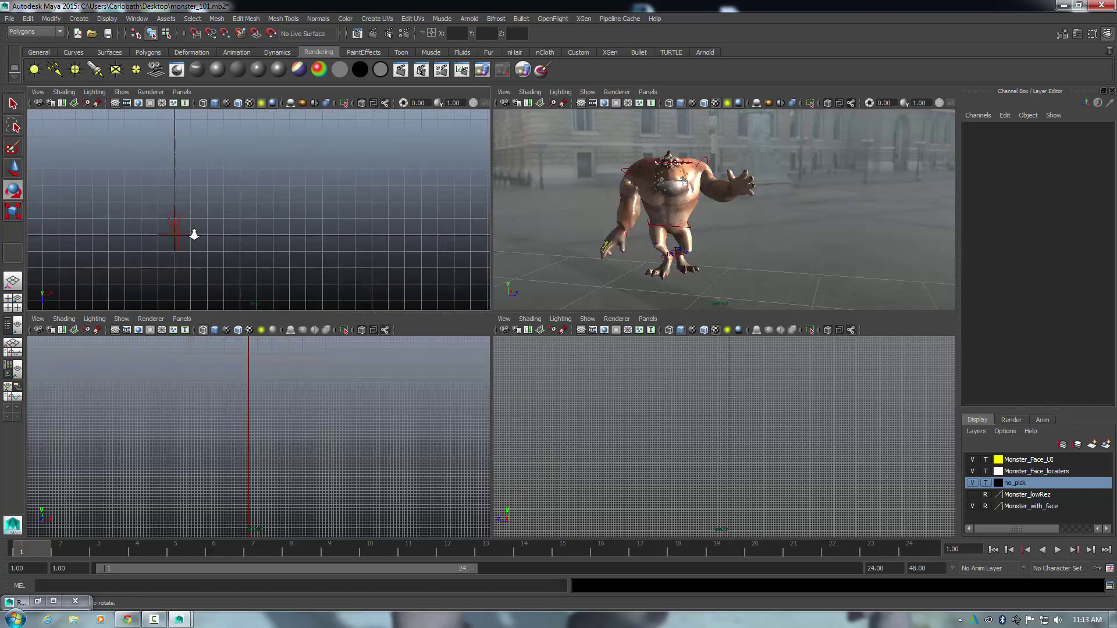
{"action": "middle_click_drag", "start_coordinate": [210, 238], "coordinate": [368, 220], "text": "alt"}
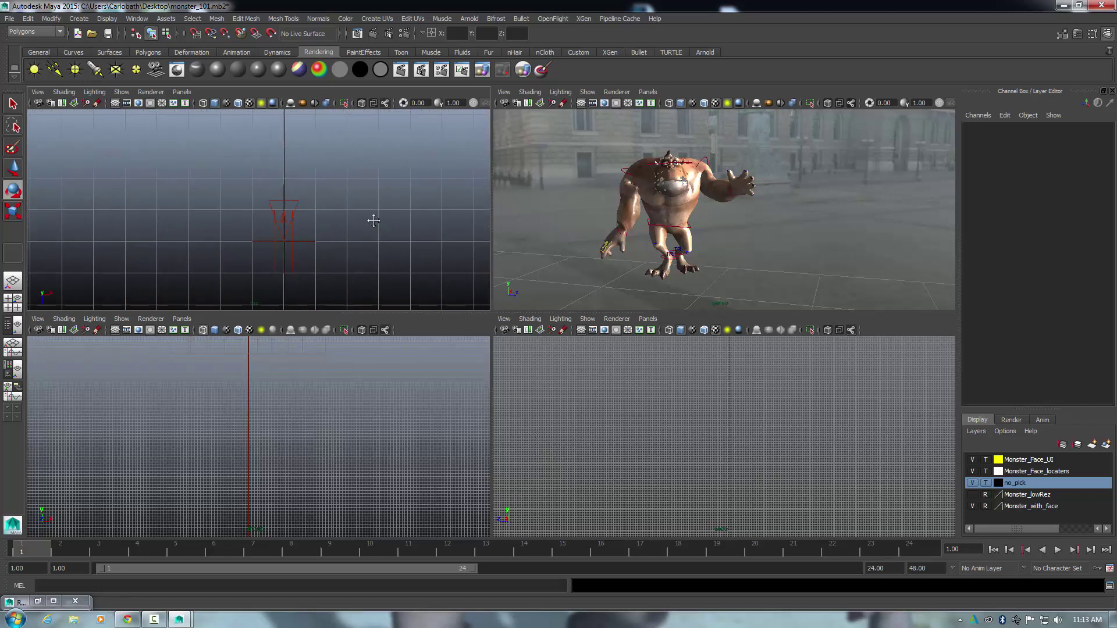
{"action": "left_click", "coordinate": [275, 223]}
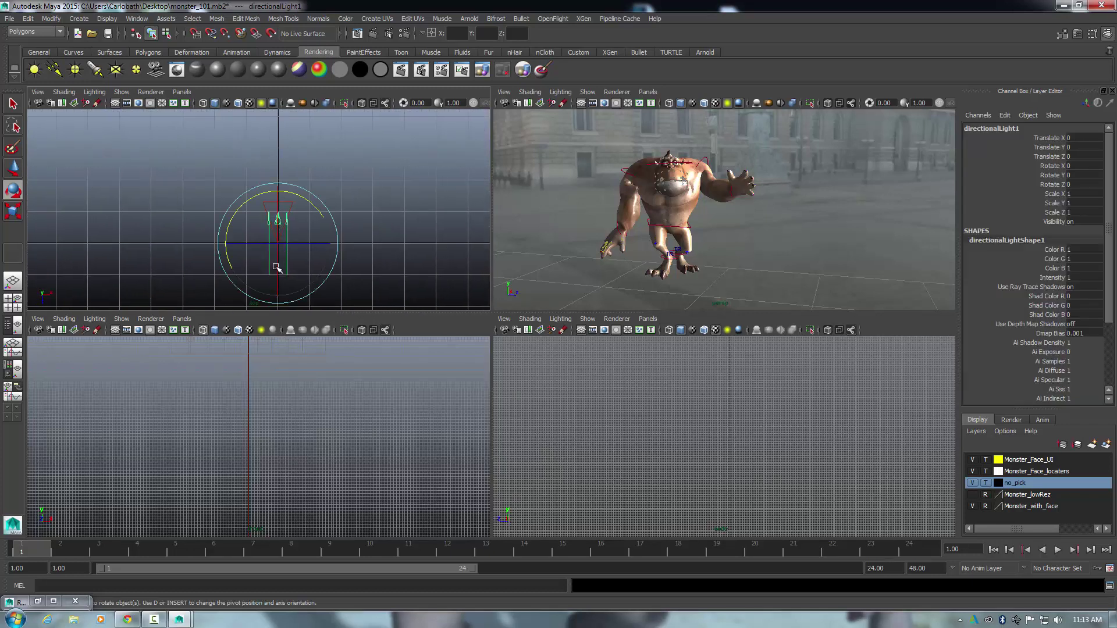
{"action": "mouse_move", "coordinate": [280, 303]}
{"action": "left_mouse_down"}
{"action": "mouse_move", "coordinate": [252, 300]}
{"action": "mouse_move", "coordinate": [263, 297]}
{"action": "mouse_move", "coordinate": [233, 282]}
{"action": "mouse_move", "coordinate": [253, 297]}
{"action": "mouse_move", "coordinate": [343, 304]}
{"action": "mouse_move", "coordinate": [291, 269]}
{"action": "mouse_move", "coordinate": [314, 296]}
{"action": "mouse_move", "coordinate": [319, 286]}
{"action": "mouse_move", "coordinate": [207, 272]}
{"action": "left_mouse_up"}
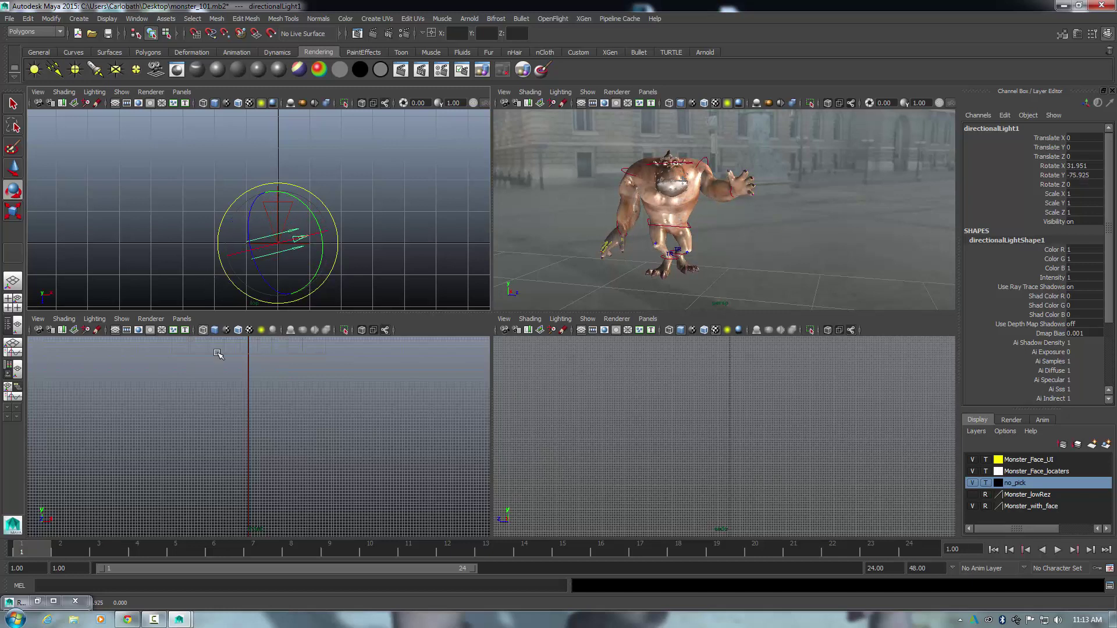
- Rotate the directional light to about 24.6, -37.6, -2.9 degrees, deselect it and check the monster's shading in the enlarged perspective view
{"action": "key", "text": "f"}
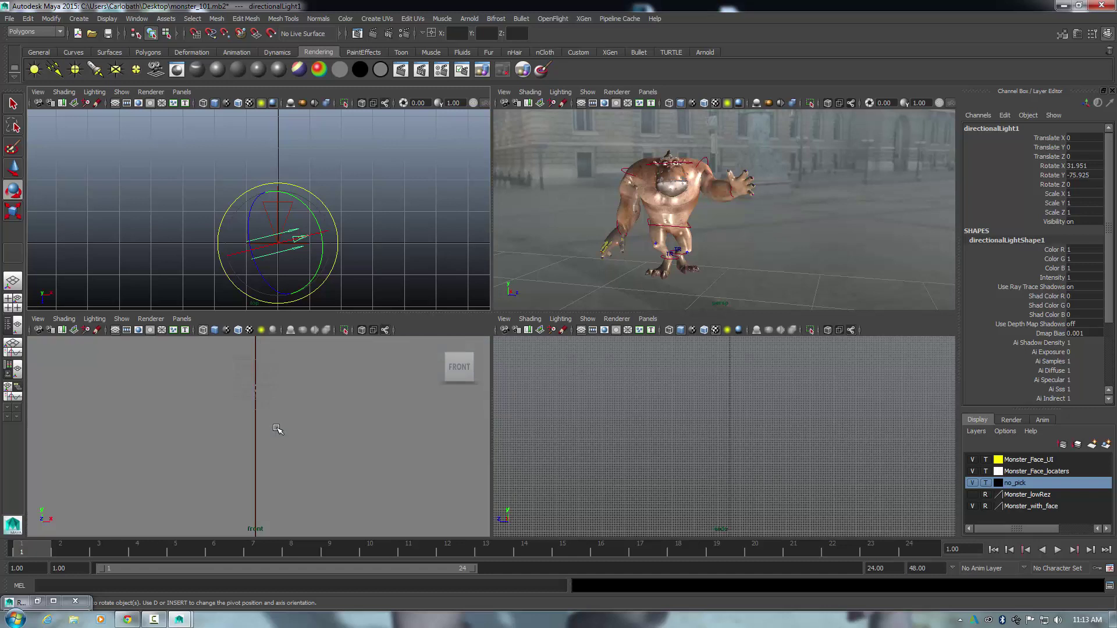
{"action": "scroll", "coordinate": [277, 429], "scroll_direction": "down", "scroll_amount": 2}
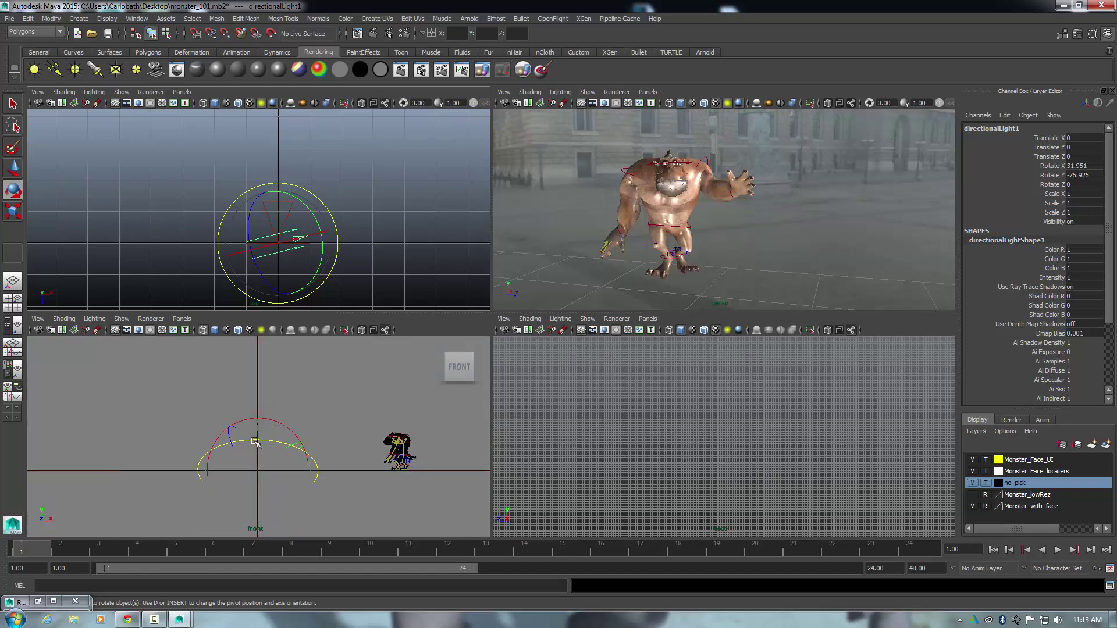
{"action": "left_click_drag", "start_coordinate": [256, 442], "coordinate": [259, 442]}
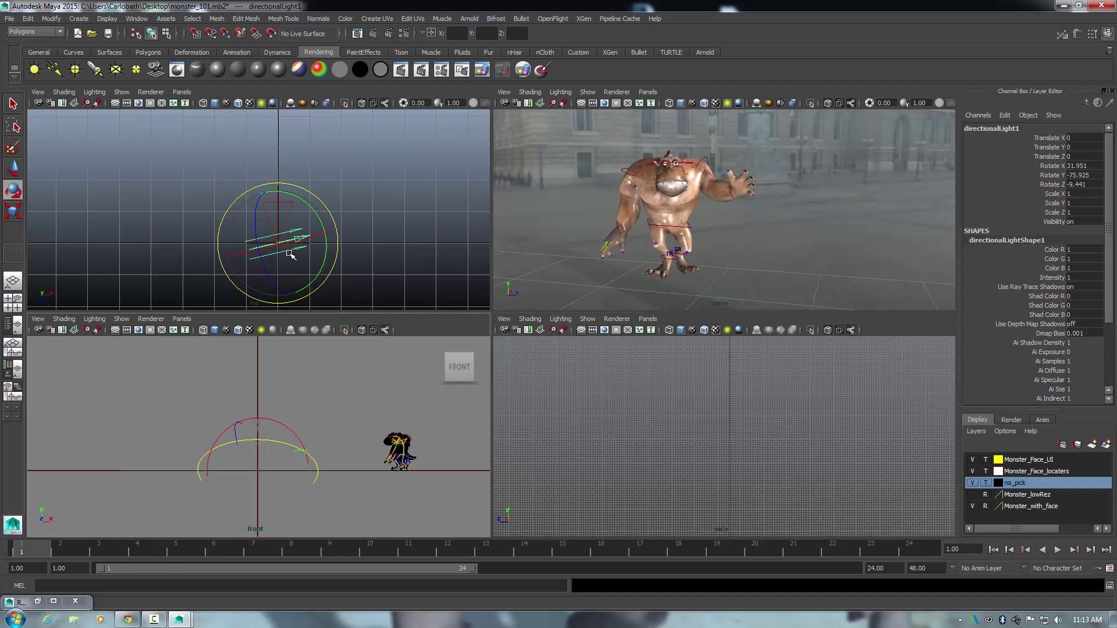
{"action": "left_click_drag", "start_coordinate": [334, 220], "coordinate": [327, 233]}
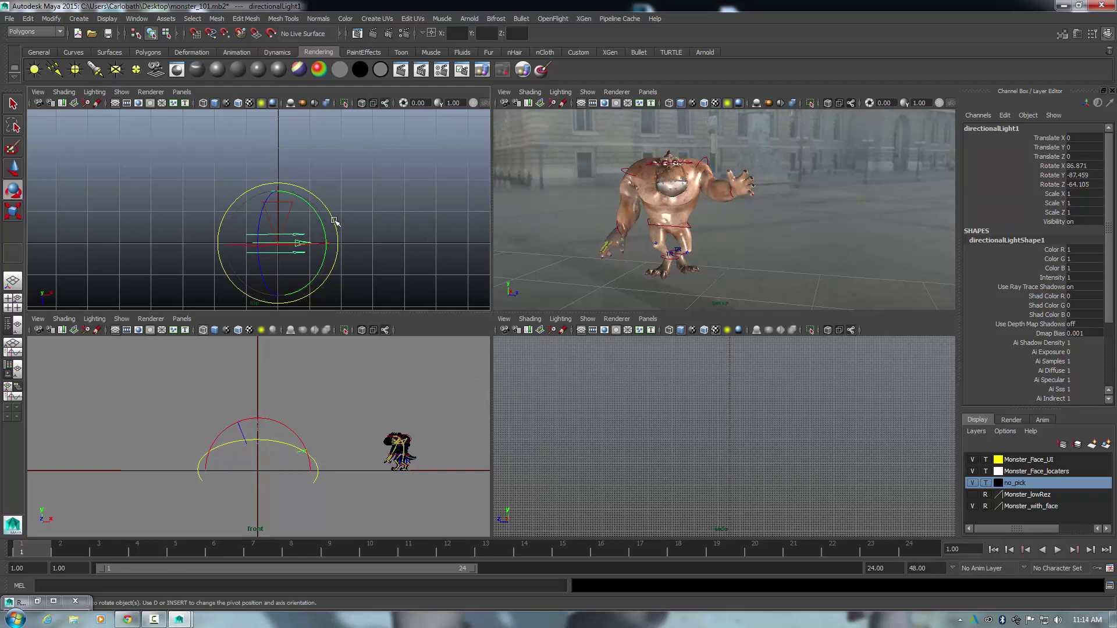
{"action": "mouse_move", "coordinate": [333, 220]}
{"action": "left_mouse_down"}
{"action": "mouse_move", "coordinate": [303, 176]}
{"action": "mouse_move", "coordinate": [274, 174]}
{"action": "mouse_move", "coordinate": [345, 223]}
{"action": "left_mouse_up"}
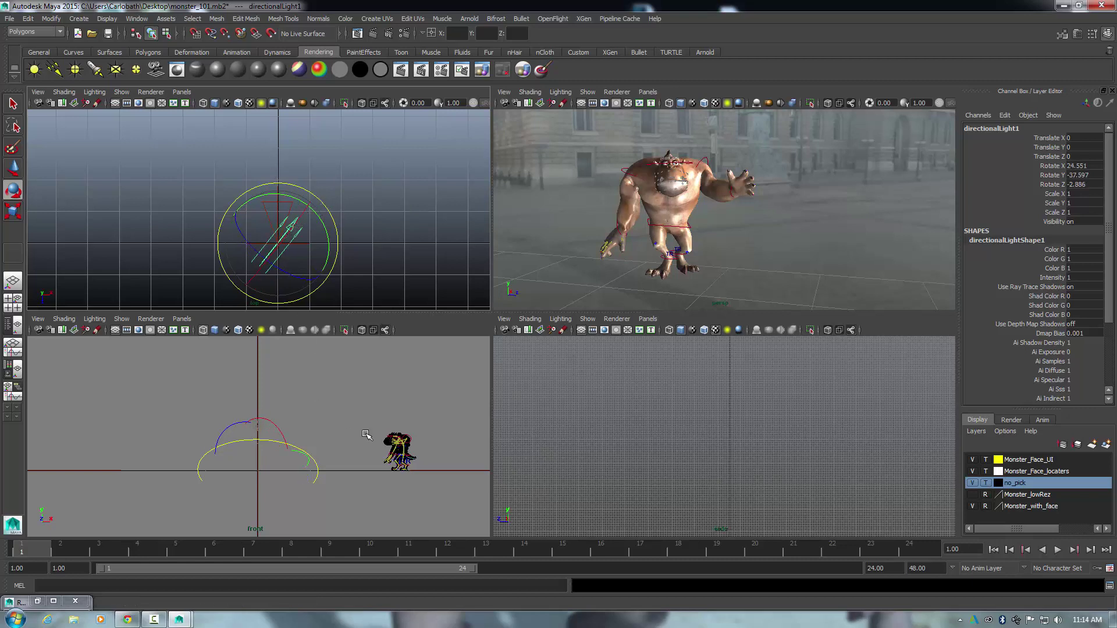
{"action": "left_click", "coordinate": [764, 239]}
{"action": "key", "text": "space"}
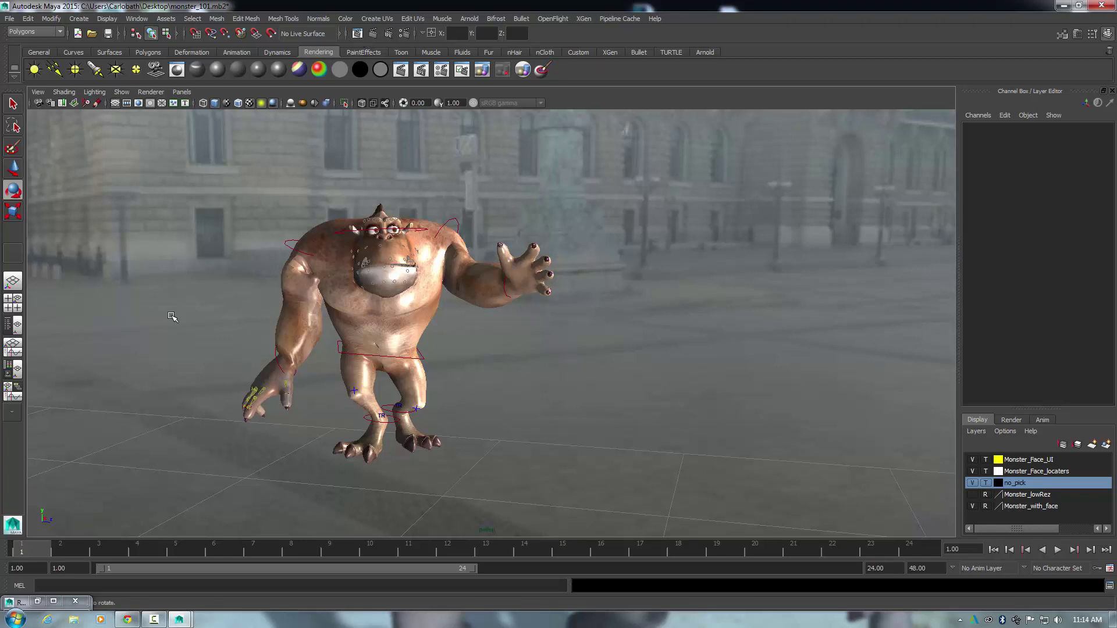
{"action": "mouse_move", "coordinate": [173, 317]}
{"action": "left_mouse_down", "text": "alt"}
{"action": "mouse_move", "coordinate": [230, 314]}
{"action": "mouse_move", "coordinate": [210, 304]}
{"action": "mouse_move", "coordinate": [165, 312]}
{"action": "mouse_move", "coordinate": [165, 322]}
{"action": "left_mouse_up", "text": "alt"}
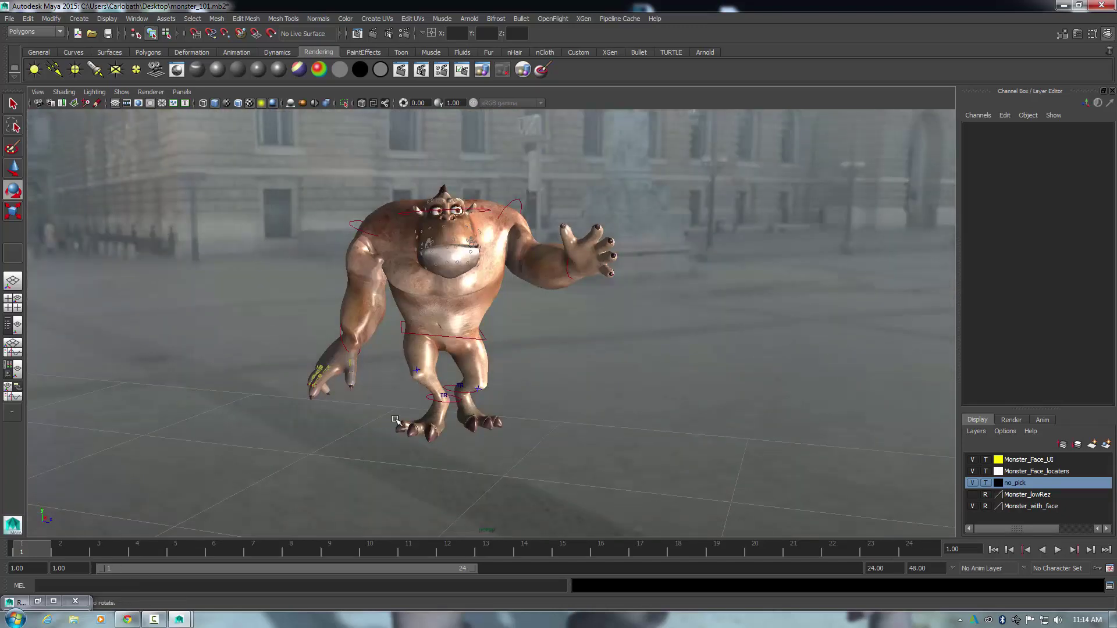
{"action": "mouse_move", "coordinate": [396, 419]}
{"action": "left_mouse_down", "text": "alt"}
{"action": "mouse_move", "coordinate": [377, 407]}
{"action": "mouse_move", "coordinate": [394, 400]}
{"action": "mouse_move", "coordinate": [396, 413]}
{"action": "left_mouse_up", "text": "alt"}
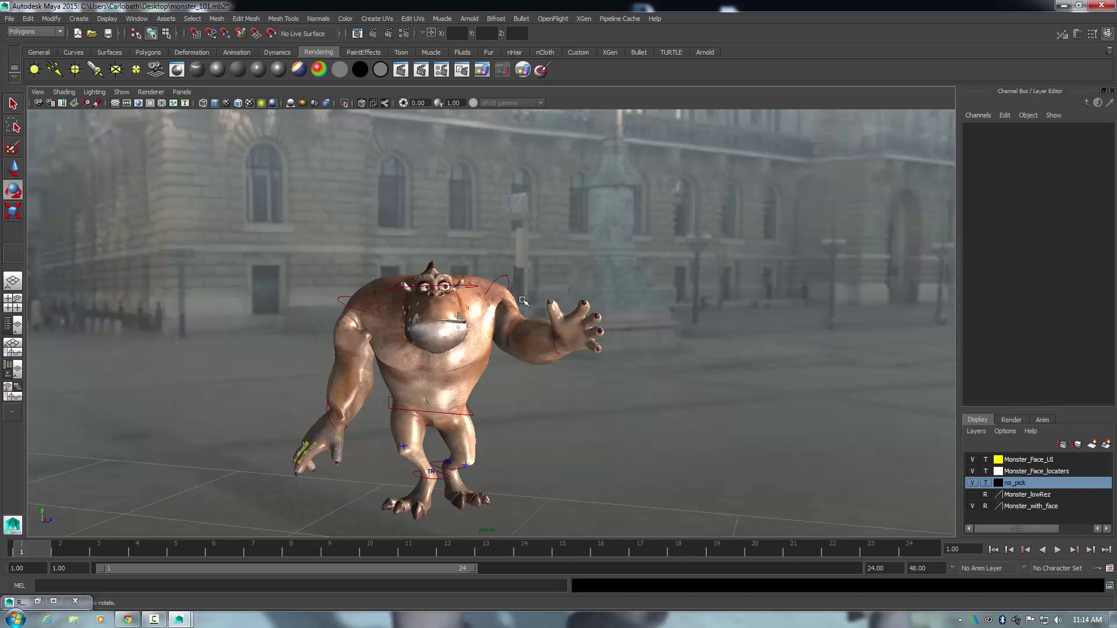
{"action": "mouse_move", "coordinate": [541, 470]}
{"action": "left_mouse_down", "text": "alt"}
{"action": "mouse_move", "coordinate": [553, 464]}
{"action": "mouse_move", "coordinate": [527, 461]}
{"action": "left_mouse_up", "text": "alt"}
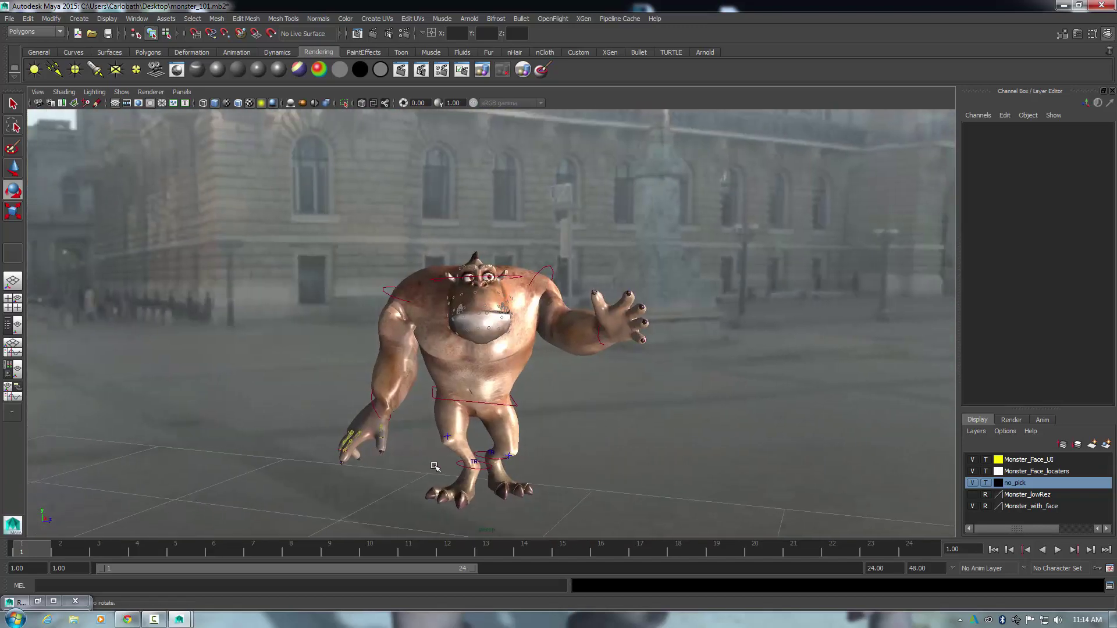
- Return to the four-view layout and create an ambient light with default settings
{"action": "key", "text": "space"}
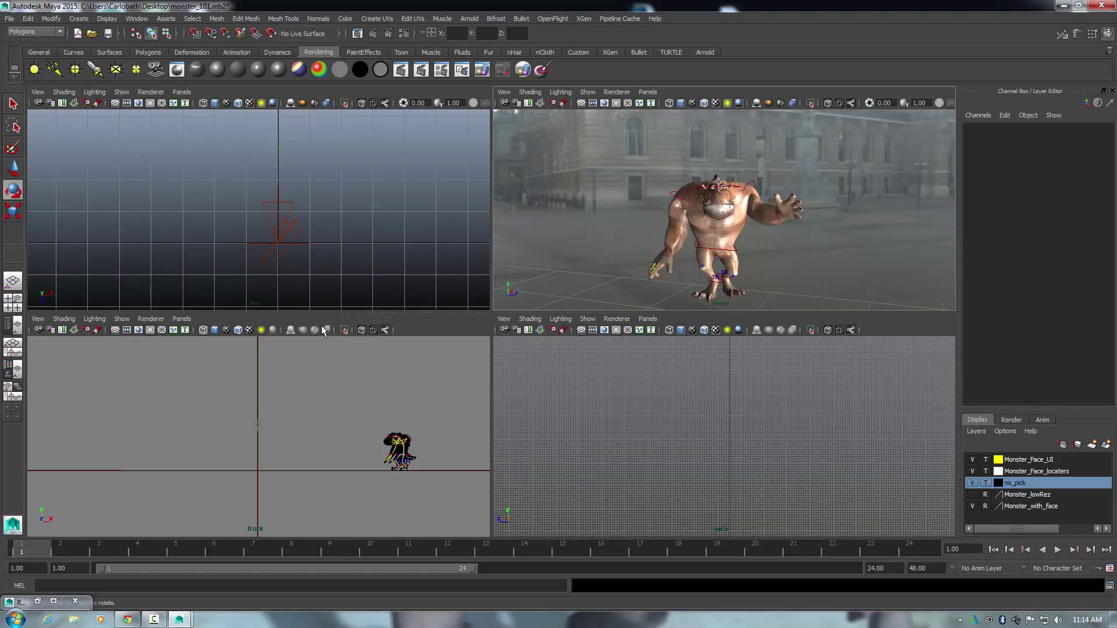
{"action": "left_click", "coordinate": [291, 404]}
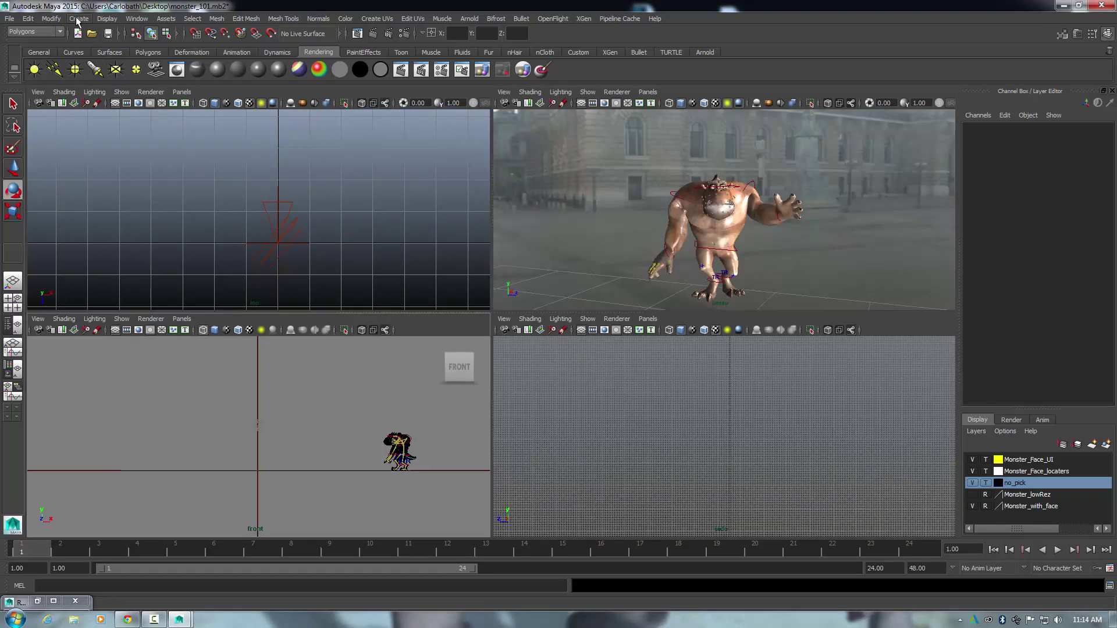
{"action": "left_click", "coordinate": [78, 20]}
{"action": "mouse_move", "coordinate": [113, 68]}
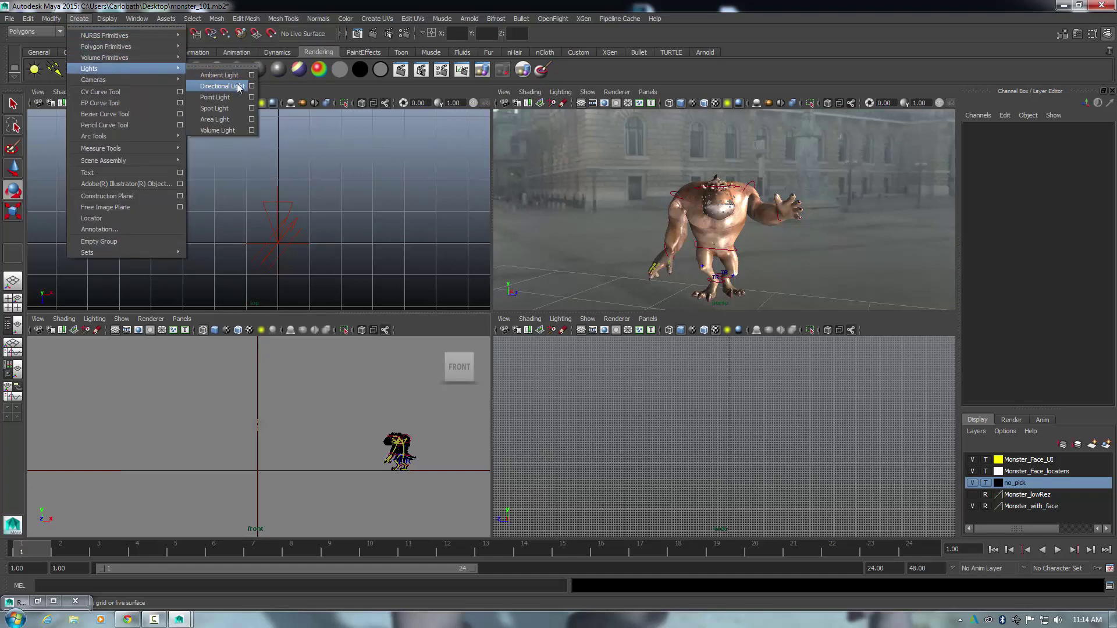
{"action": "left_click", "coordinate": [220, 75]}
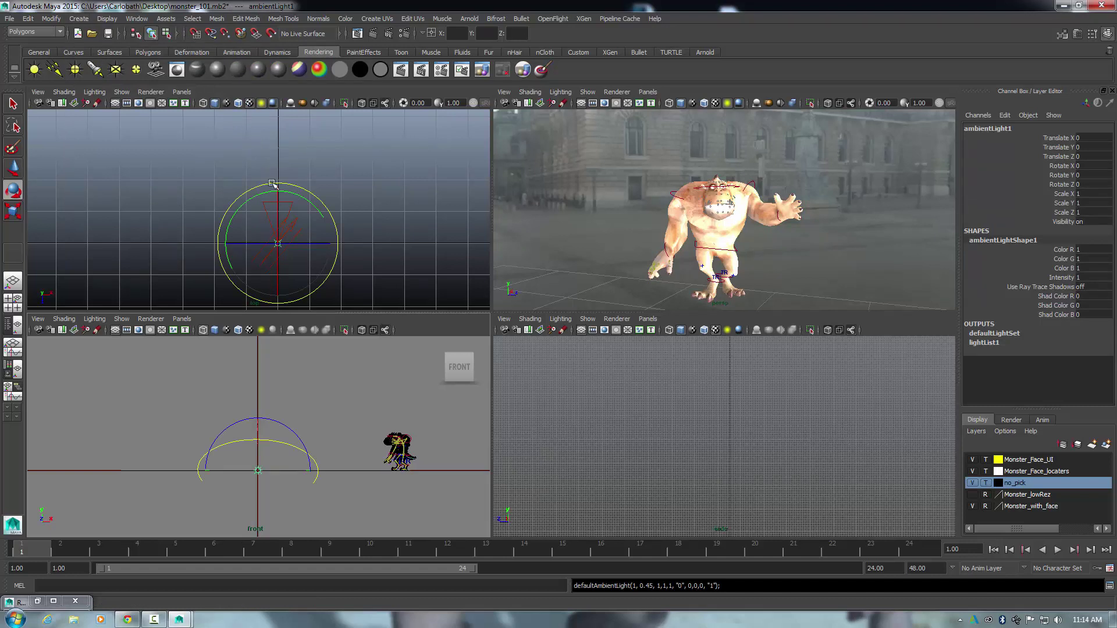
- Move the ambient light in the top view to about X 2.4 and Z -3.2
{"action": "left_click", "coordinate": [14, 168]}
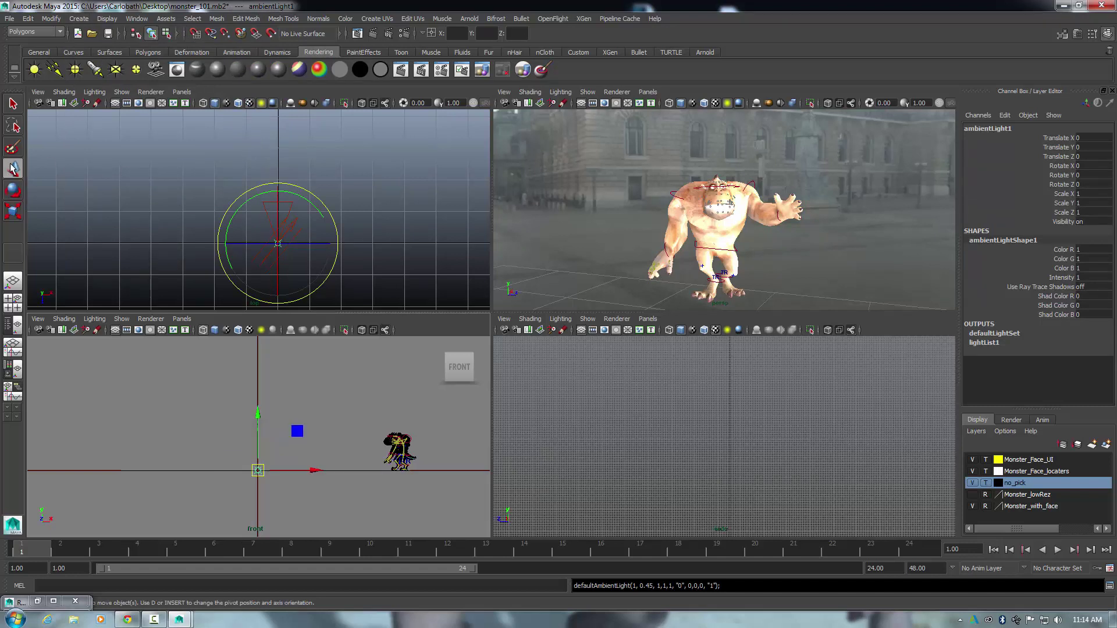
{"action": "left_click_drag", "start_coordinate": [335, 244], "coordinate": [234, 243]}
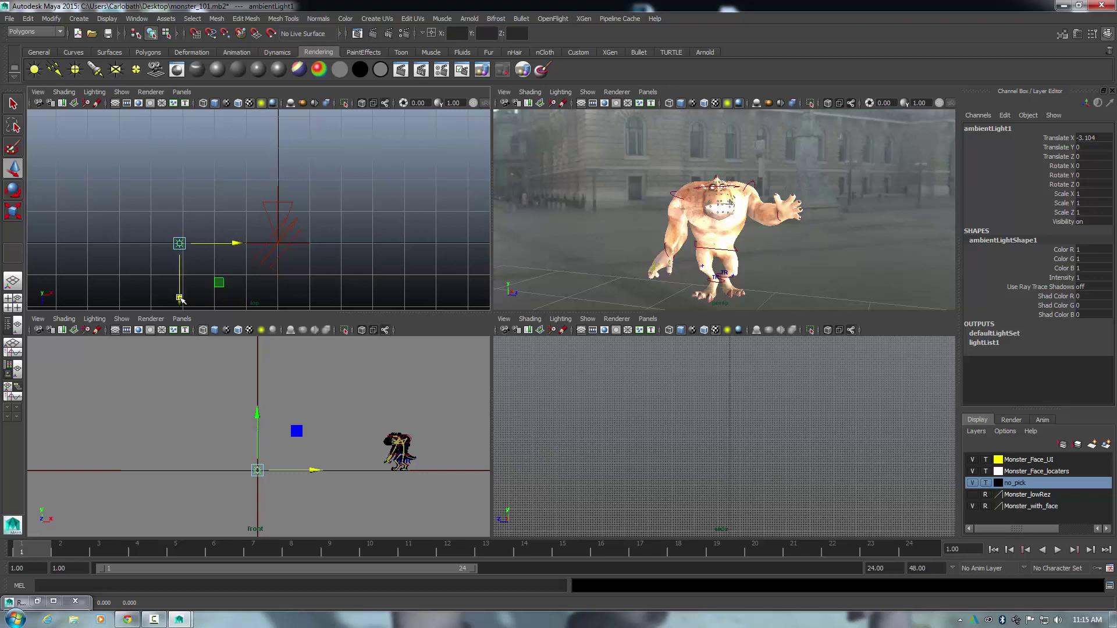
{"action": "left_click_drag", "start_coordinate": [180, 298], "coordinate": [179, 198]}
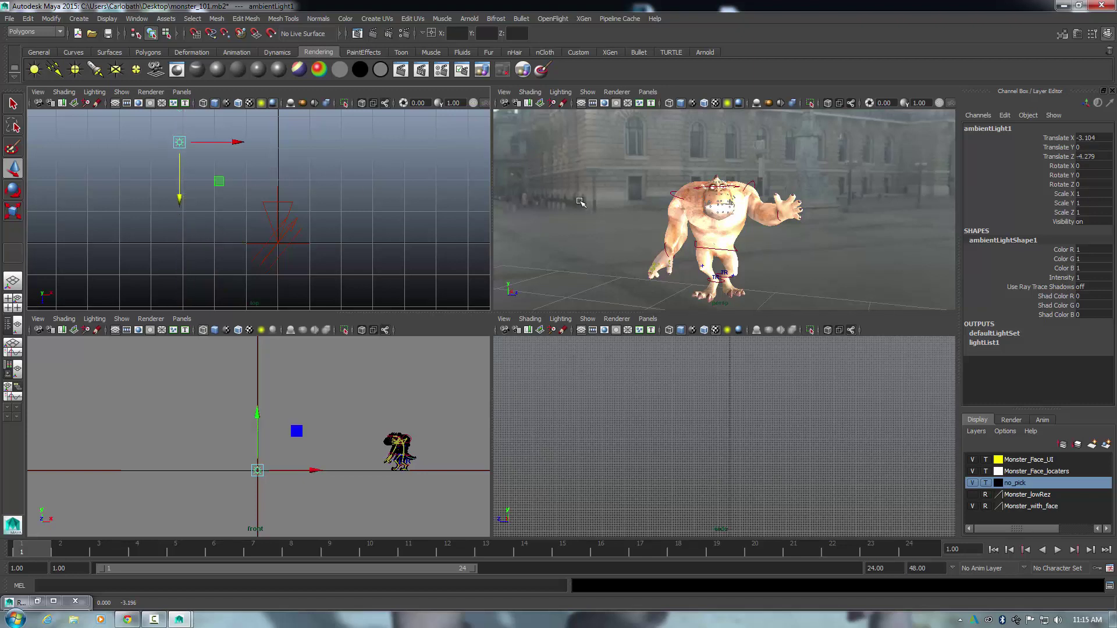
{"action": "scroll", "coordinate": [374, 187], "scroll_direction": "down", "scroll_amount": 4}
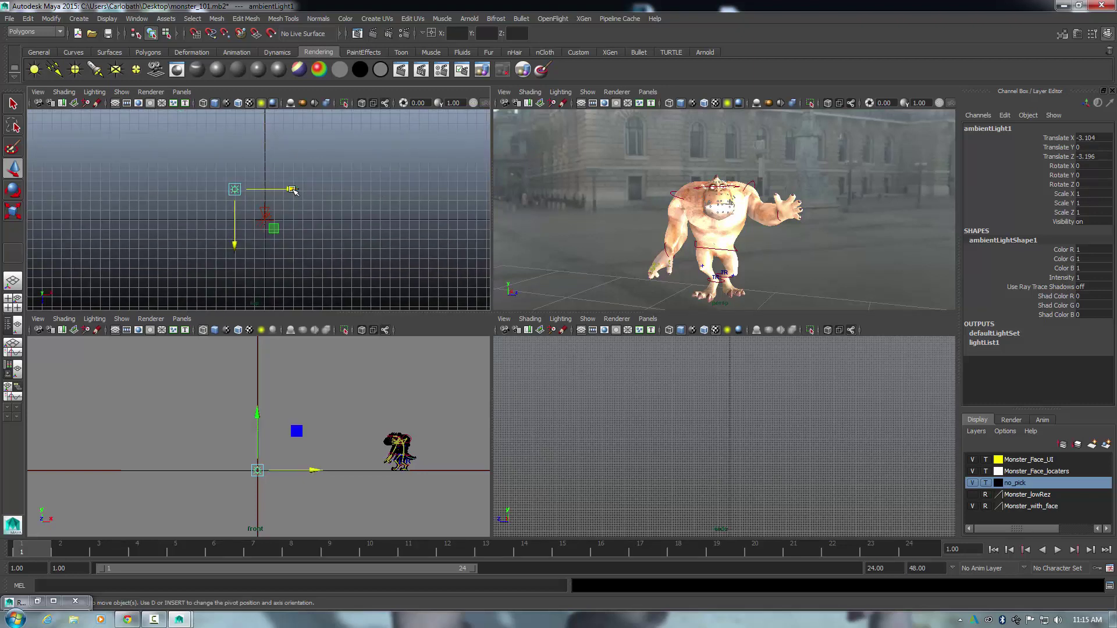
{"action": "left_click_drag", "start_coordinate": [293, 190], "coordinate": [341, 196]}
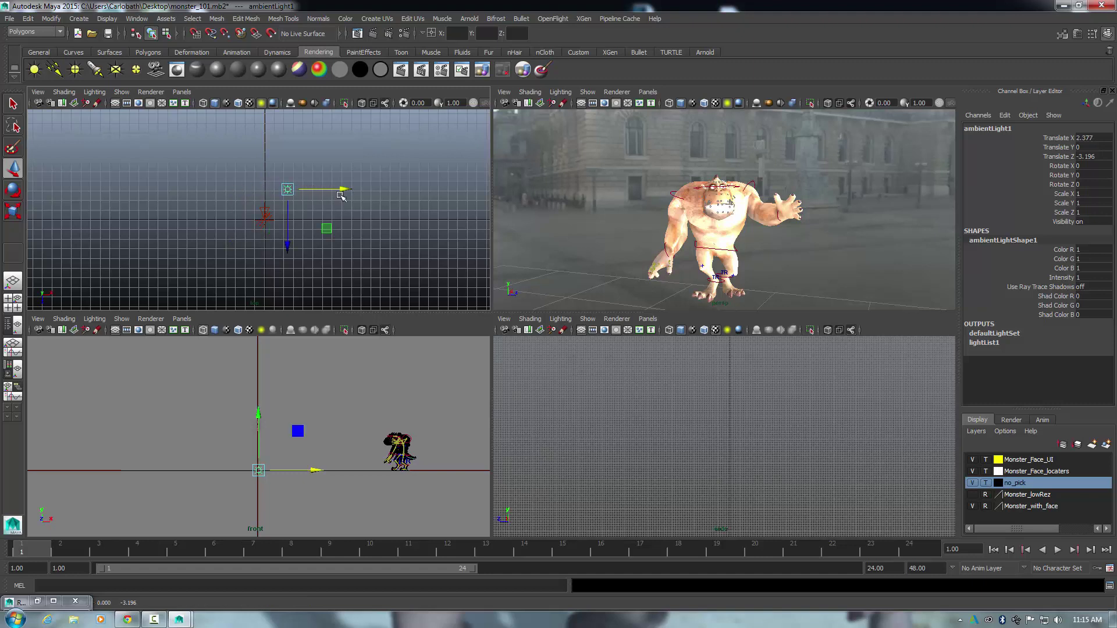
- Move the ambient light in the front view past the monster along X and high above it, inside the environment sphere
{"action": "left_click_drag", "start_coordinate": [259, 414], "coordinate": [277, 327]}
{"action": "left_click_drag", "start_coordinate": [278, 379], "coordinate": [472, 391]}
{"action": "left_click_drag", "start_coordinate": [414, 347], "coordinate": [407, 405]}
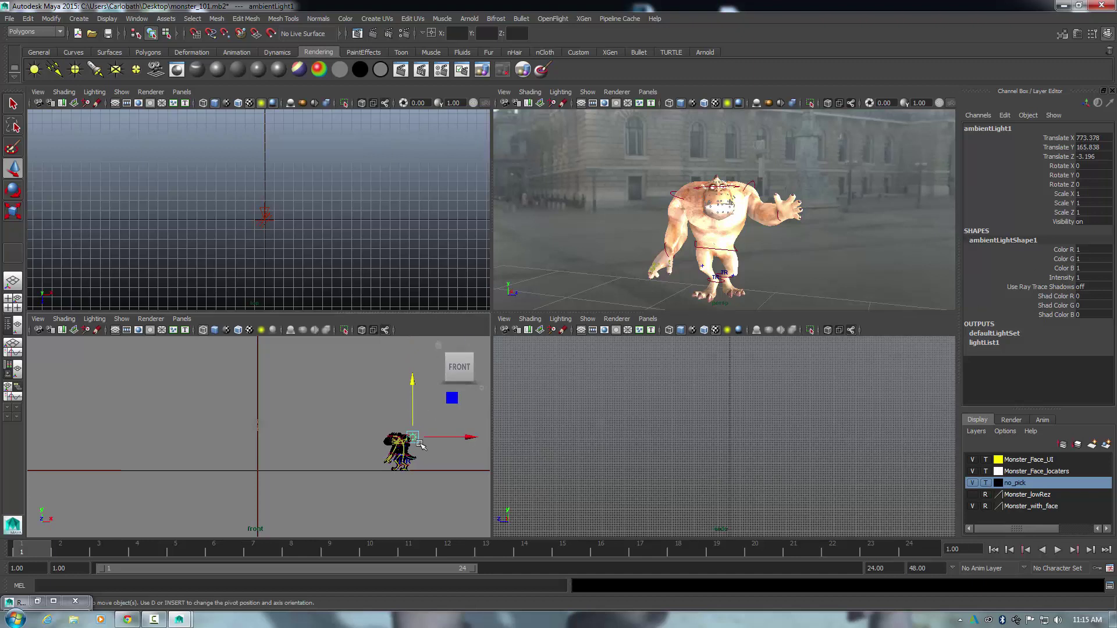
{"action": "left_click_drag", "start_coordinate": [417, 439], "coordinate": [459, 343]}
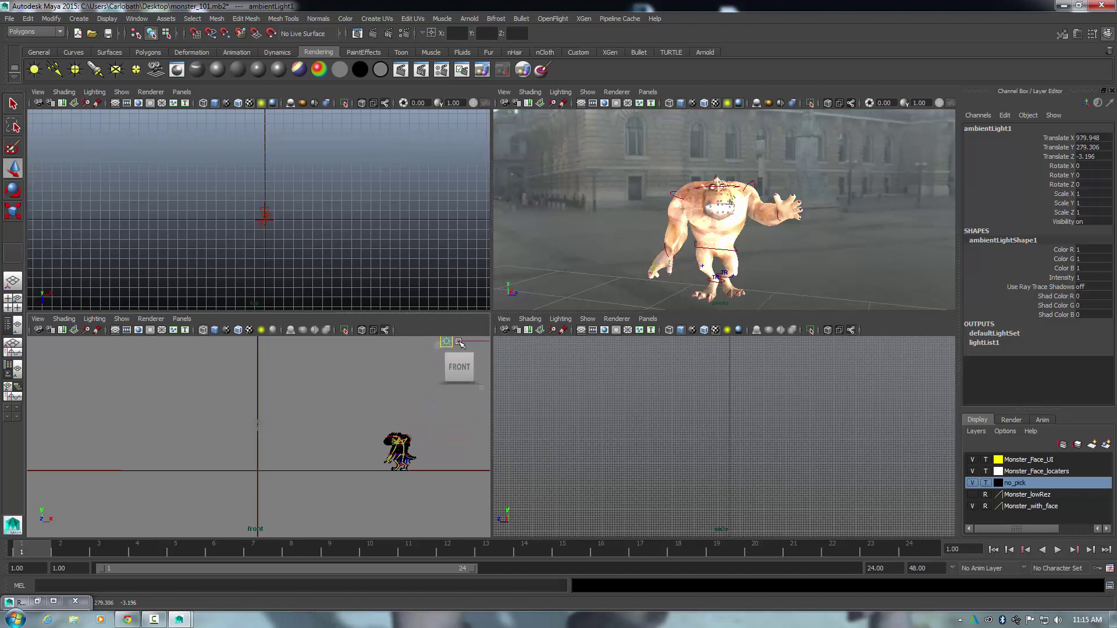
{"action": "key", "text": "f"}
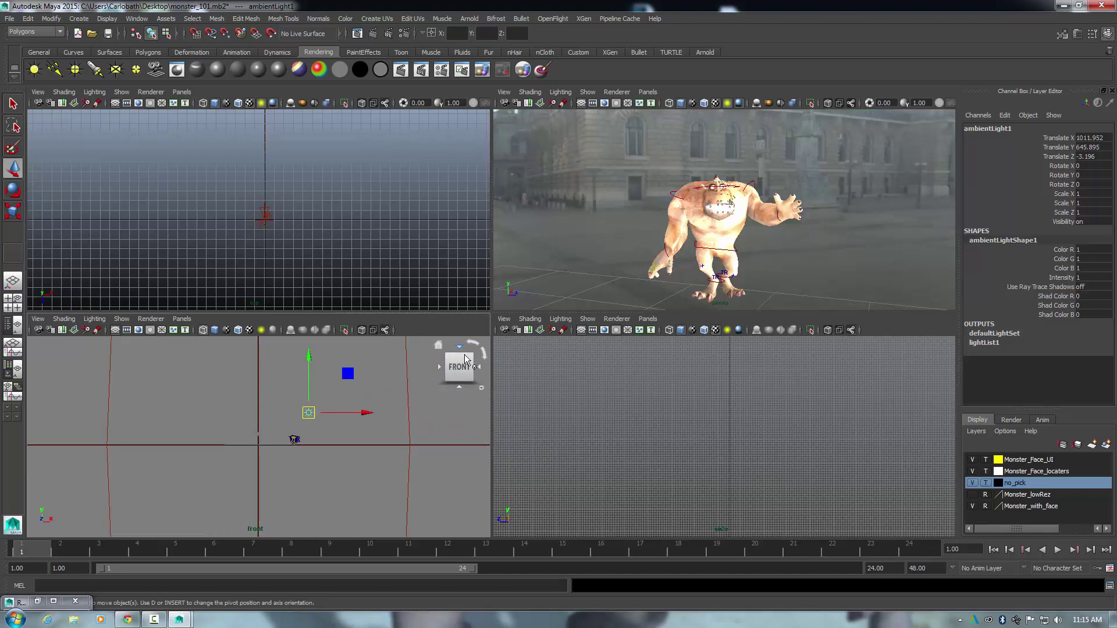
{"action": "scroll", "coordinate": [463, 352], "scroll_direction": "down", "scroll_amount": 2}
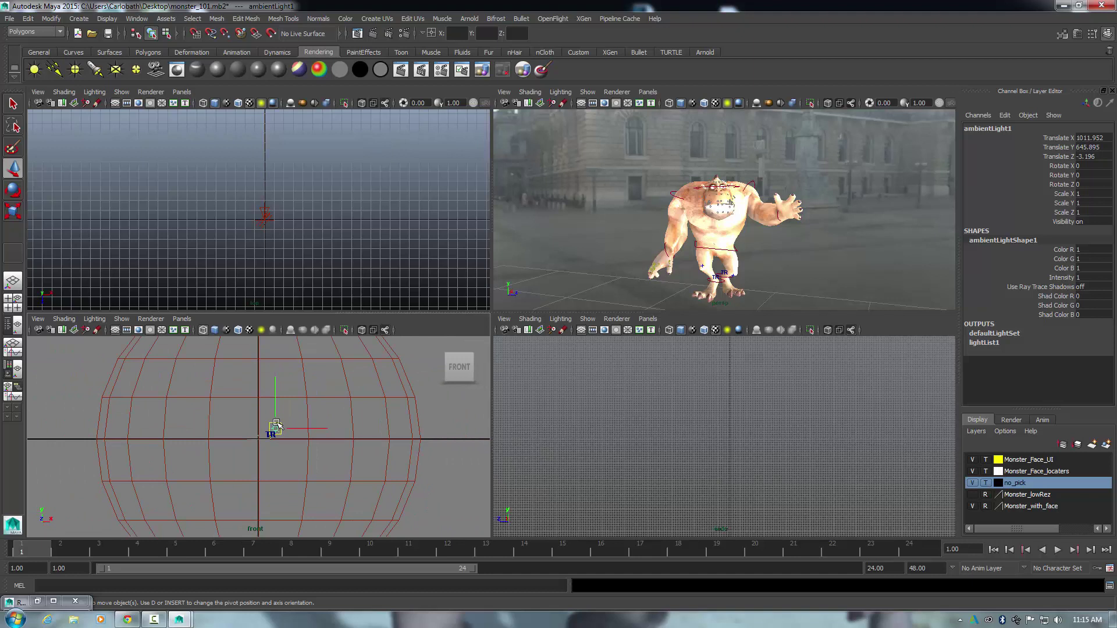
{"action": "left_click_drag", "start_coordinate": [275, 428], "coordinate": [339, 379]}
- Select the area light in the top view and shift it along X to about -0.4
{"action": "left_click", "coordinate": [266, 220]}
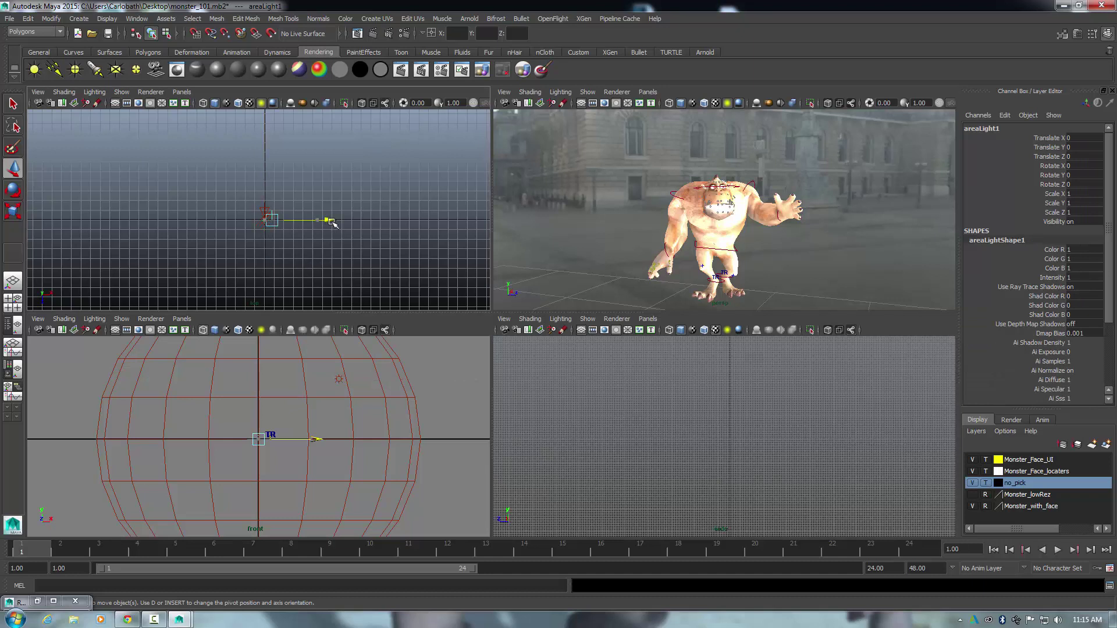
{"action": "left_click_drag", "start_coordinate": [322, 219], "coordinate": [318, 219]}
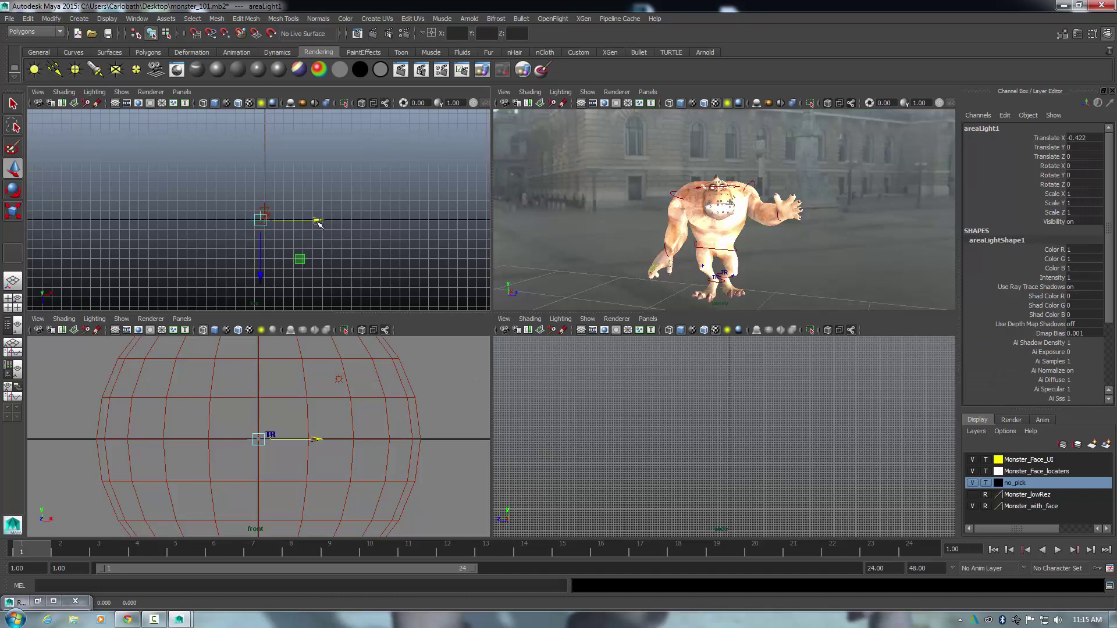
- Select the spot light and rotate it to about -20.1, -25.2, 22.7 degrees using the top and front views
{"action": "left_click", "coordinate": [267, 209]}
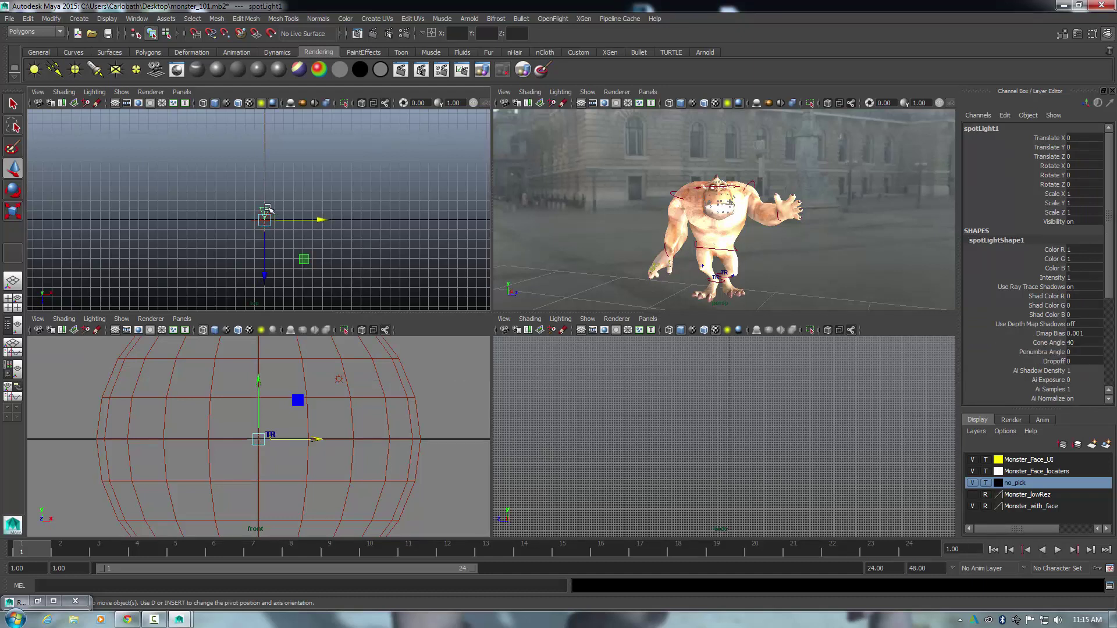
{"action": "left_click", "coordinate": [12, 190]}
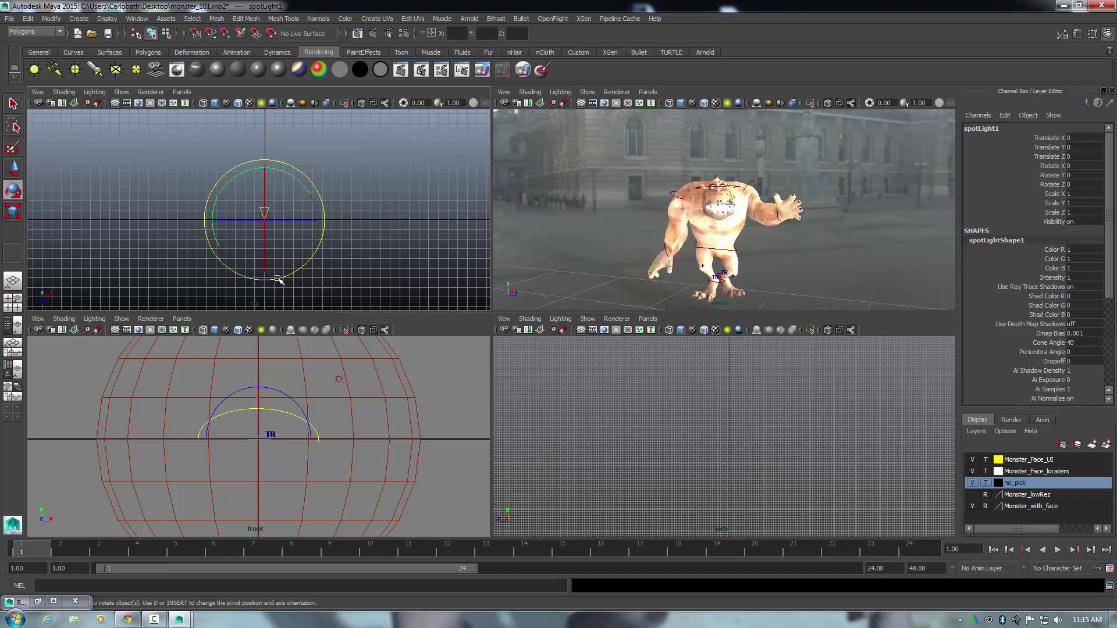
{"action": "left_click_drag", "start_coordinate": [278, 279], "coordinate": [316, 252]}
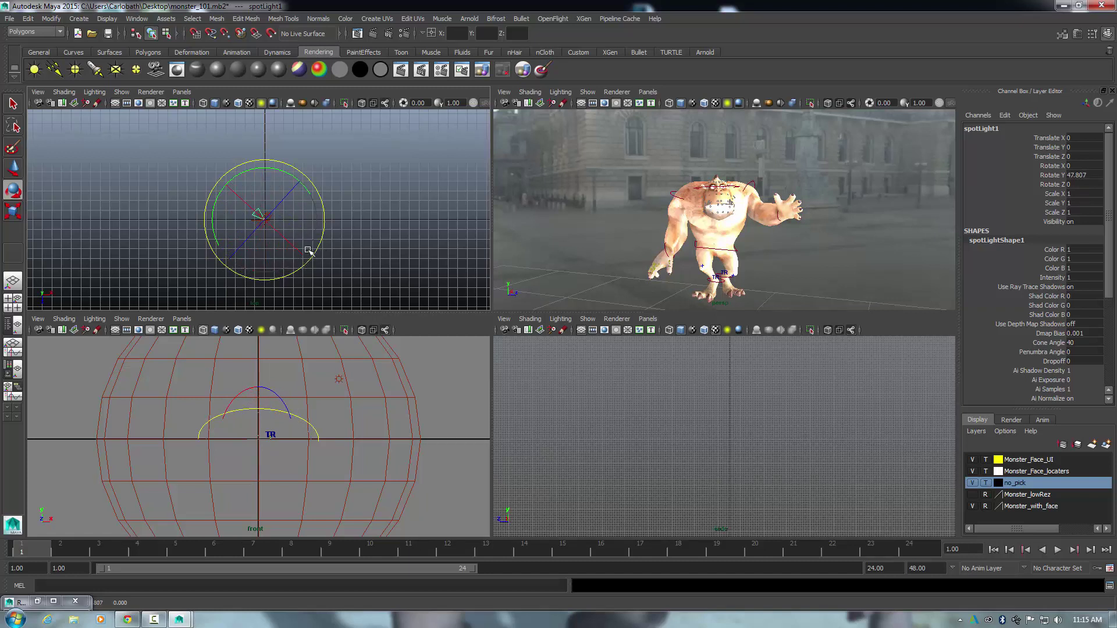
{"action": "scroll", "coordinate": [271, 243], "scroll_direction": "up", "scroll_amount": 3}
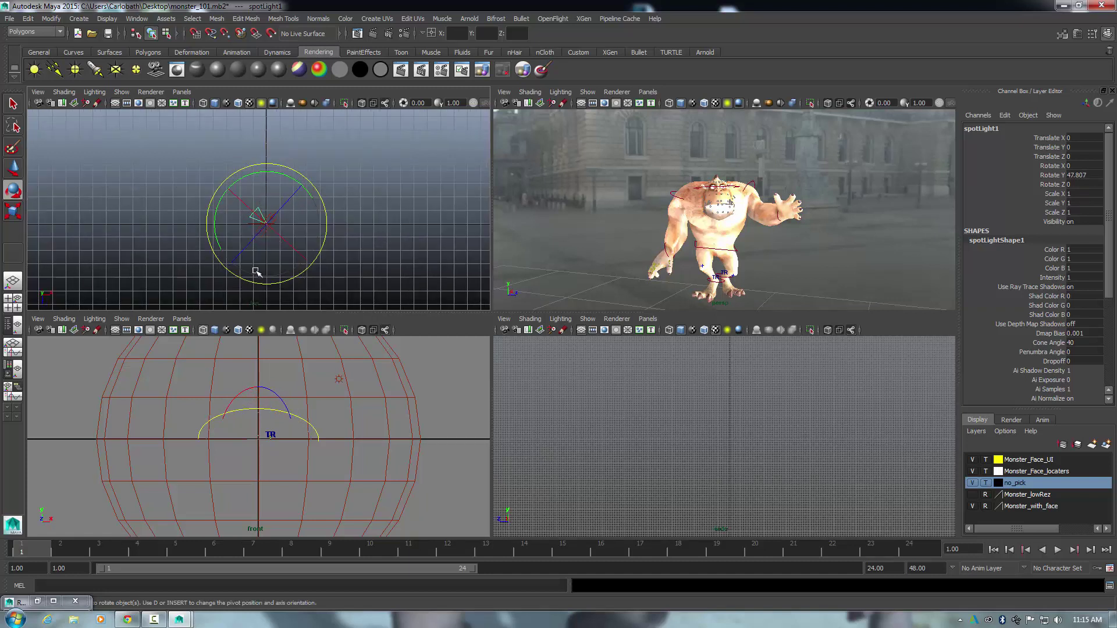
{"action": "left_click", "coordinate": [263, 410]}
{"action": "left_click", "coordinate": [261, 387]}
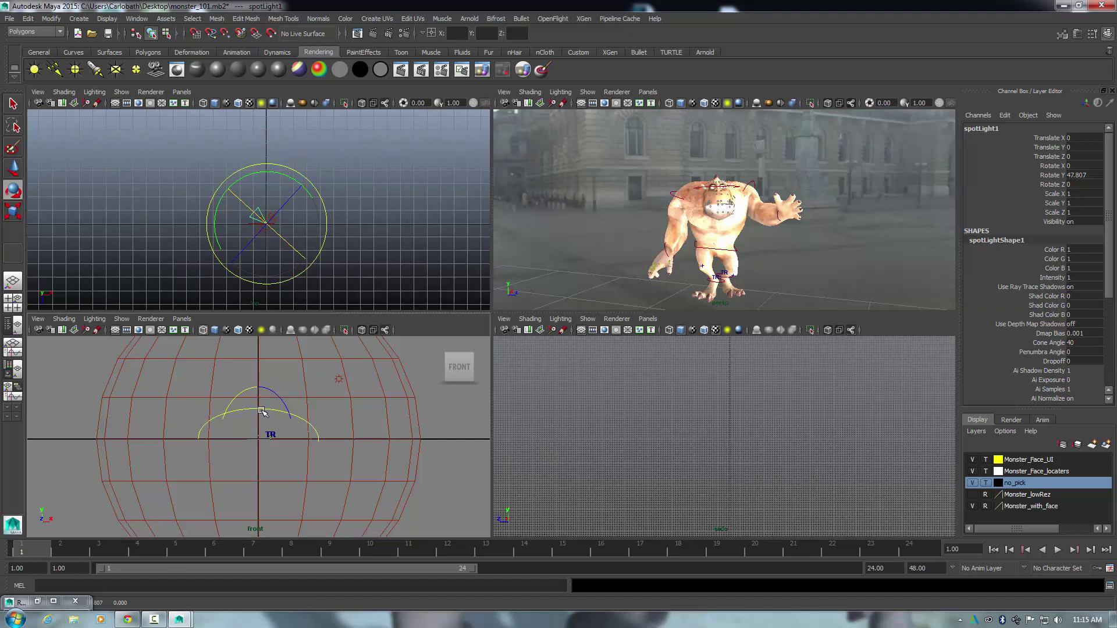
{"action": "mouse_move", "coordinate": [262, 411]}
{"action": "left_mouse_down"}
{"action": "mouse_move", "coordinate": [281, 411]}
{"action": "mouse_move", "coordinate": [220, 396]}
{"action": "mouse_move", "coordinate": [247, 420]}
{"action": "left_mouse_up"}
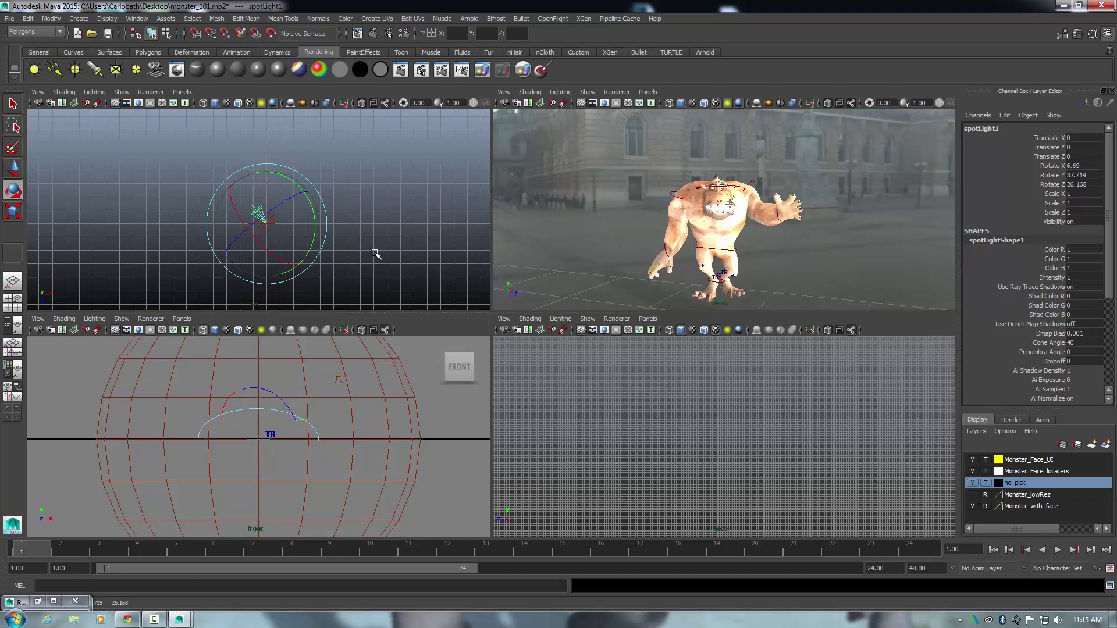
{"action": "left_click_drag", "start_coordinate": [309, 271], "coordinate": [275, 234]}
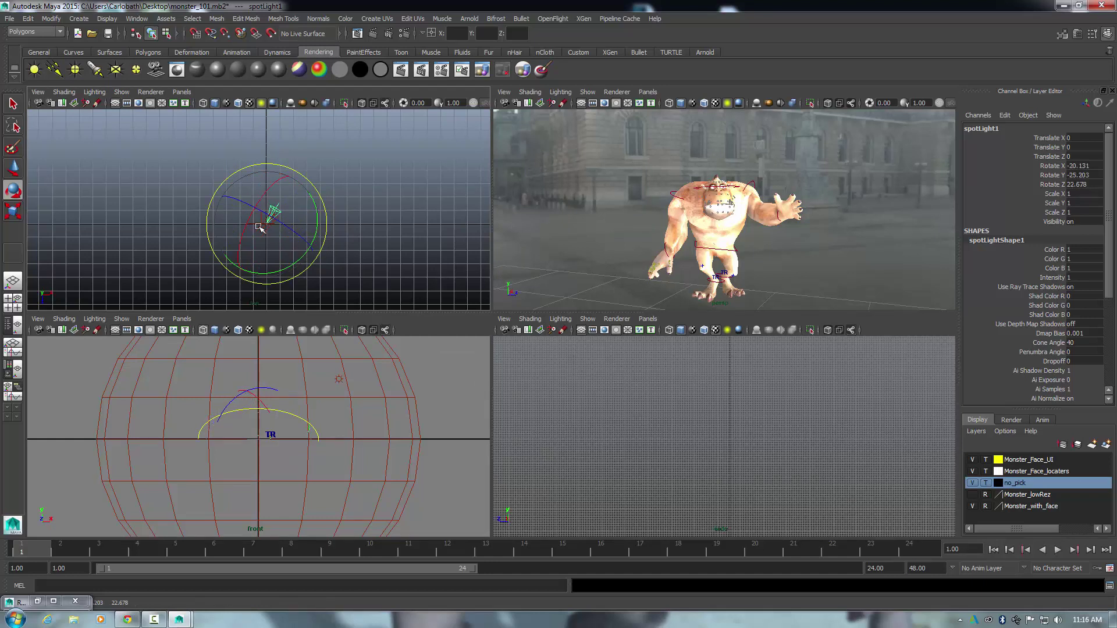
- Select the directional light and move it in the top view to about X 3.2 and Z -5.9
{"action": "left_click", "coordinate": [12, 172]}
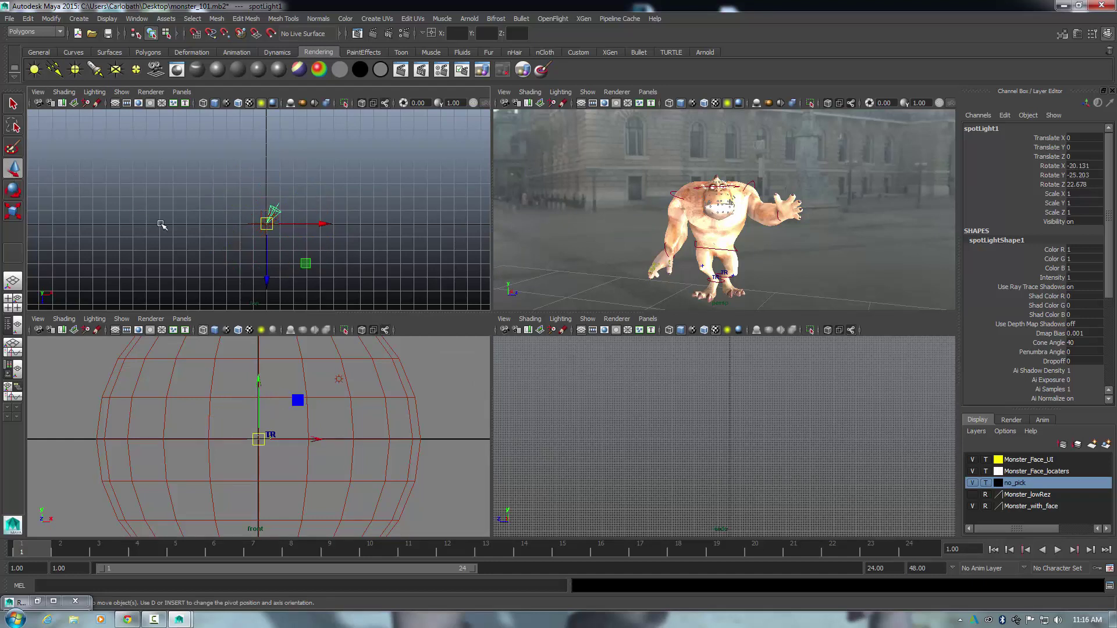
{"action": "left_click", "coordinate": [258, 232]}
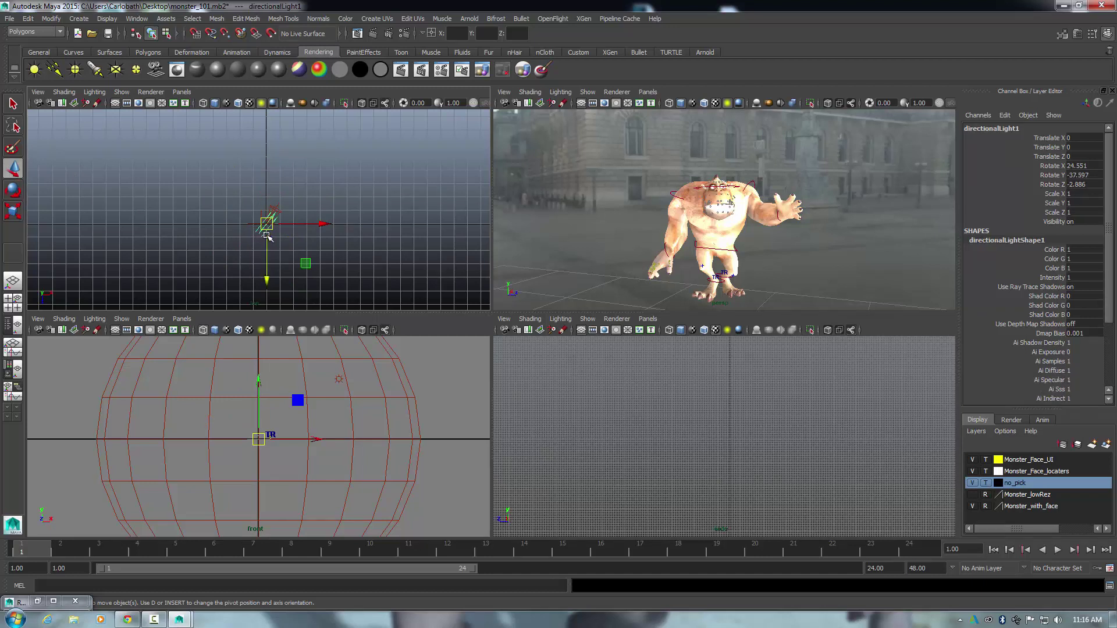
{"action": "left_click_drag", "start_coordinate": [265, 280], "coordinate": [263, 198]}
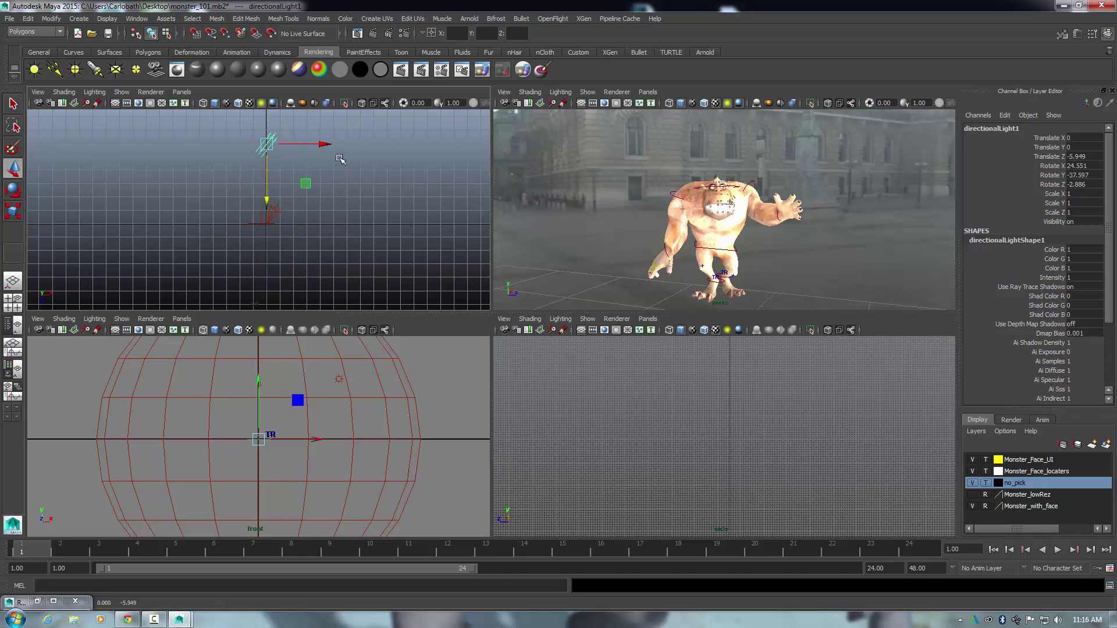
{"action": "left_click_drag", "start_coordinate": [323, 144], "coordinate": [366, 144]}
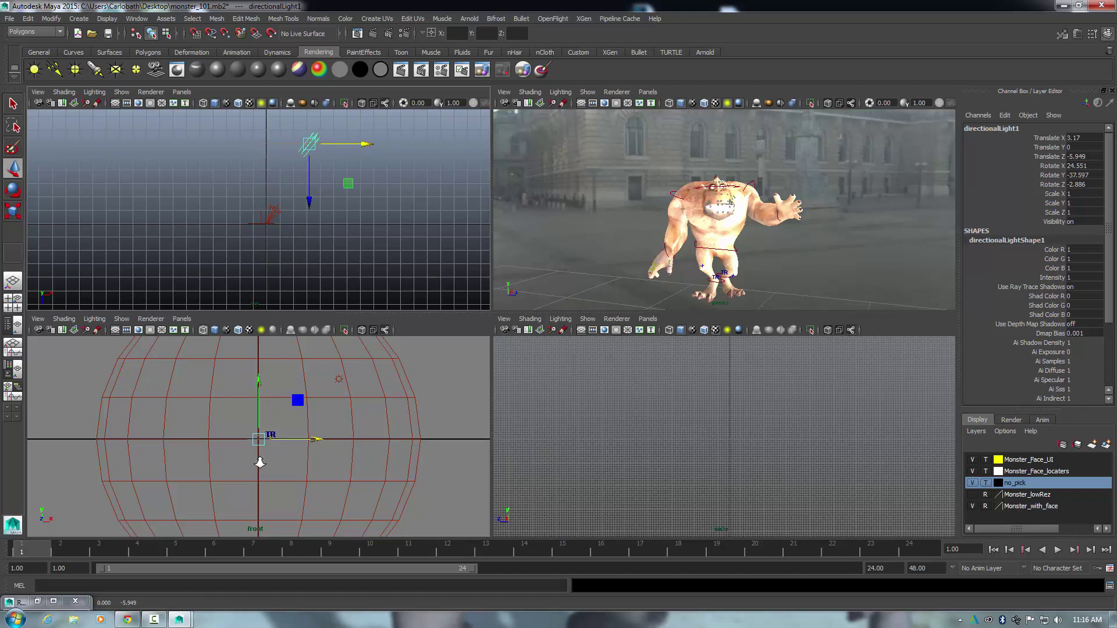
- Move the directional light in the front view to just above the monster, at about X 668.6 and Y 277.6
{"action": "scroll", "coordinate": [260, 462], "scroll_direction": "up", "scroll_amount": 12}
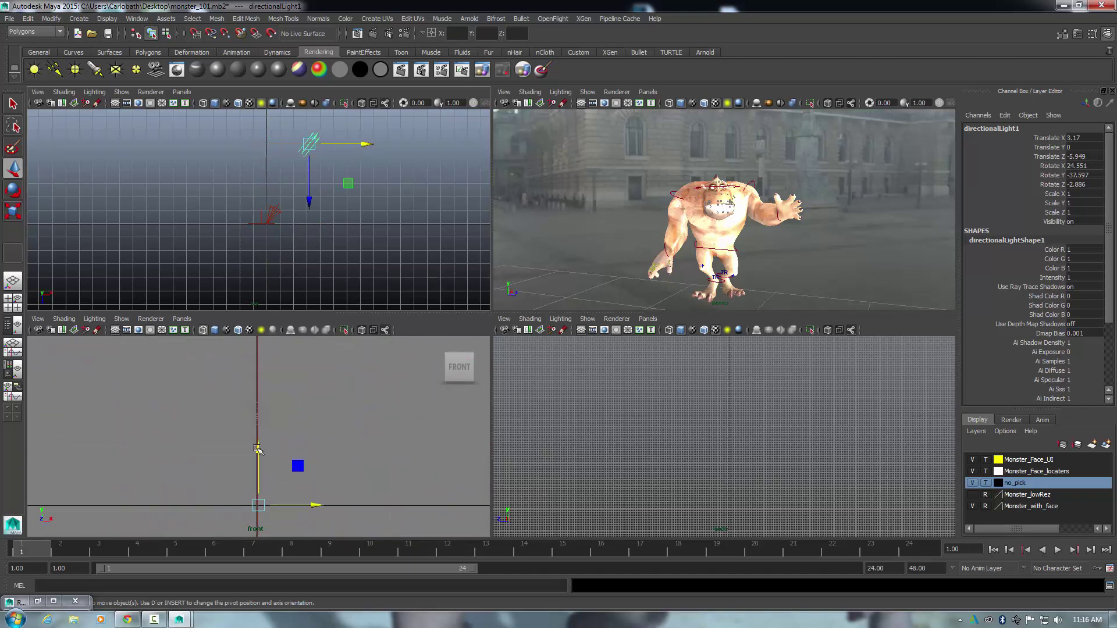
{"action": "left_click_drag", "start_coordinate": [257, 449], "coordinate": [258, 377]}
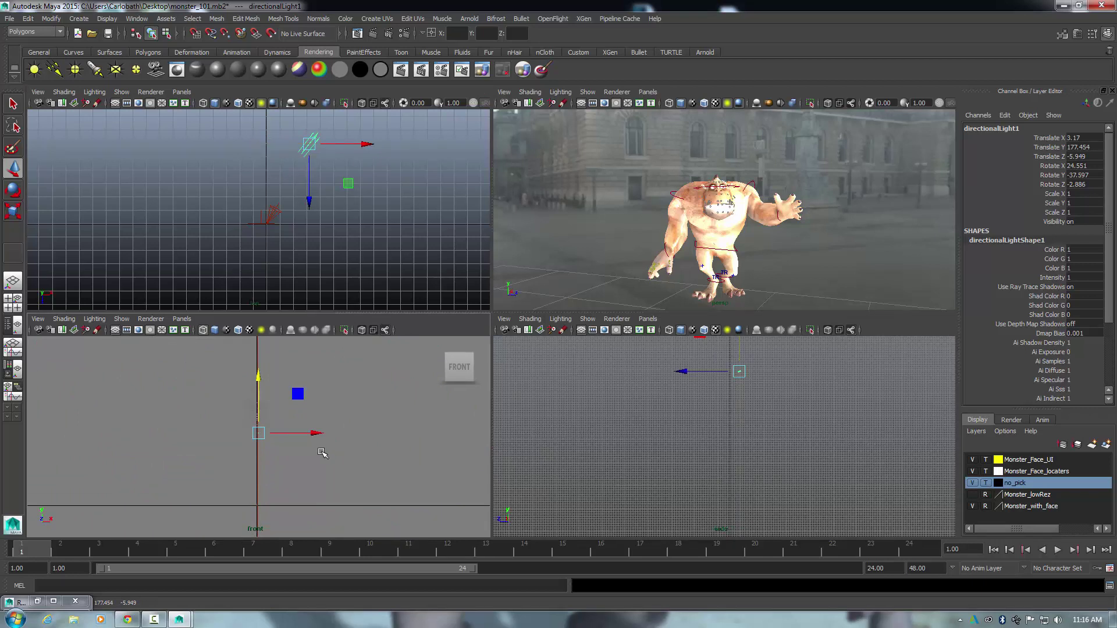
{"action": "middle_click_drag", "start_coordinate": [323, 453], "coordinate": [216, 438], "text": "alt"}
{"action": "left_click_drag", "start_coordinate": [214, 418], "coordinate": [436, 418]}
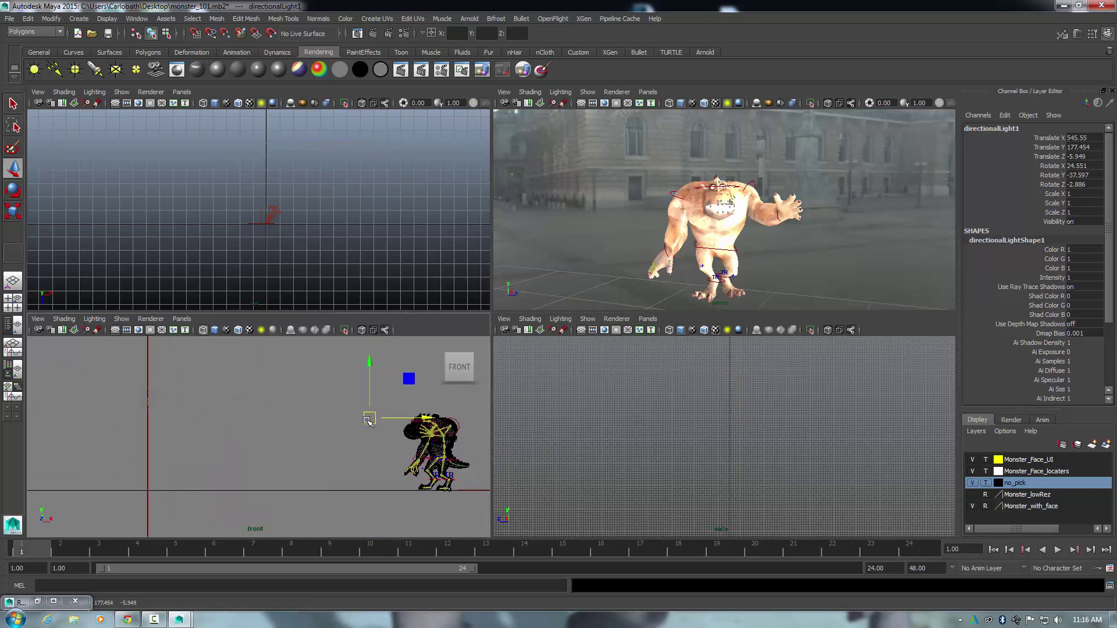
{"action": "left_click_drag", "start_coordinate": [369, 420], "coordinate": [419, 380]}
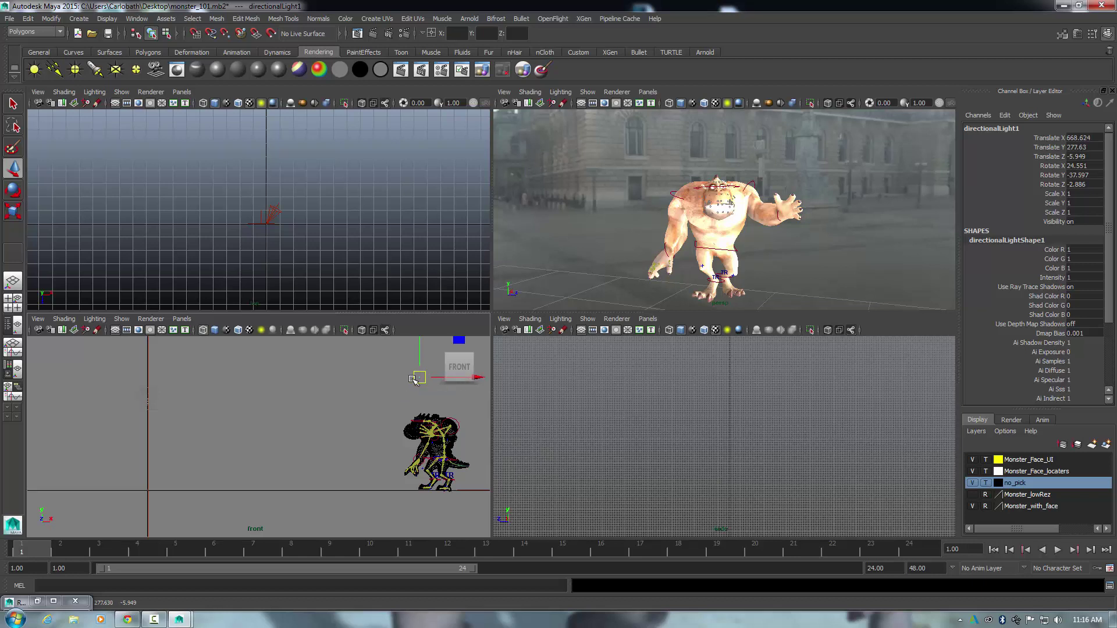
- Select the spot light in the top view and rotate it to about -55.5, -66.5, 61.0 degrees
{"action": "left_click", "coordinate": [273, 214]}
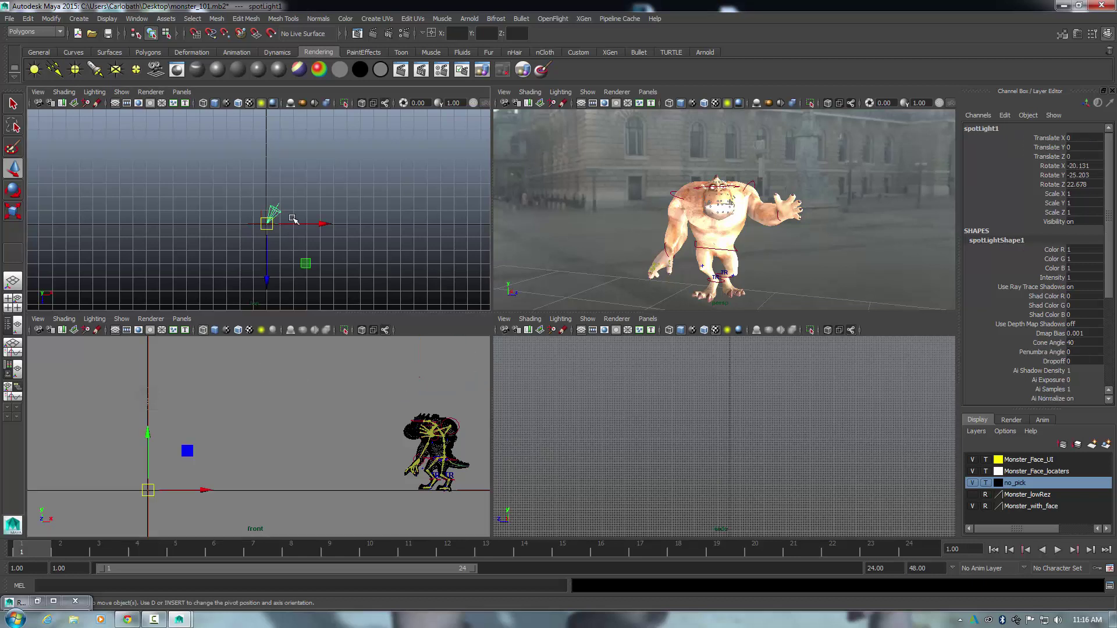
{"action": "scroll", "coordinate": [292, 218], "scroll_direction": "down", "scroll_amount": 10}
{"action": "scroll", "coordinate": [292, 218], "scroll_direction": "up", "scroll_amount": 12}
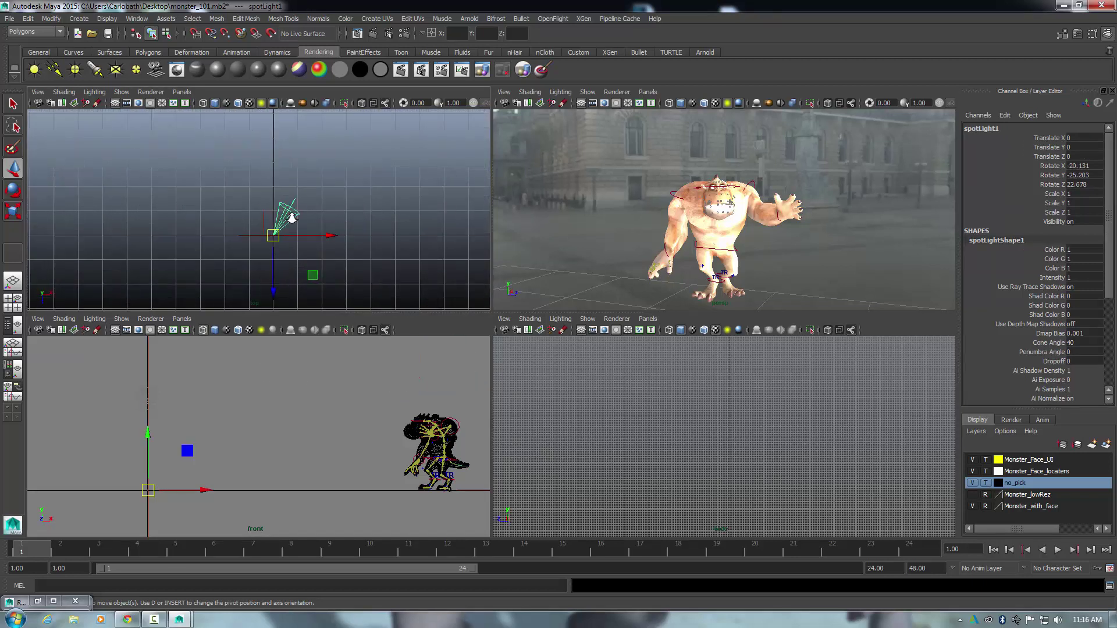
{"action": "scroll", "coordinate": [311, 258], "scroll_direction": "up", "scroll_amount": 4}
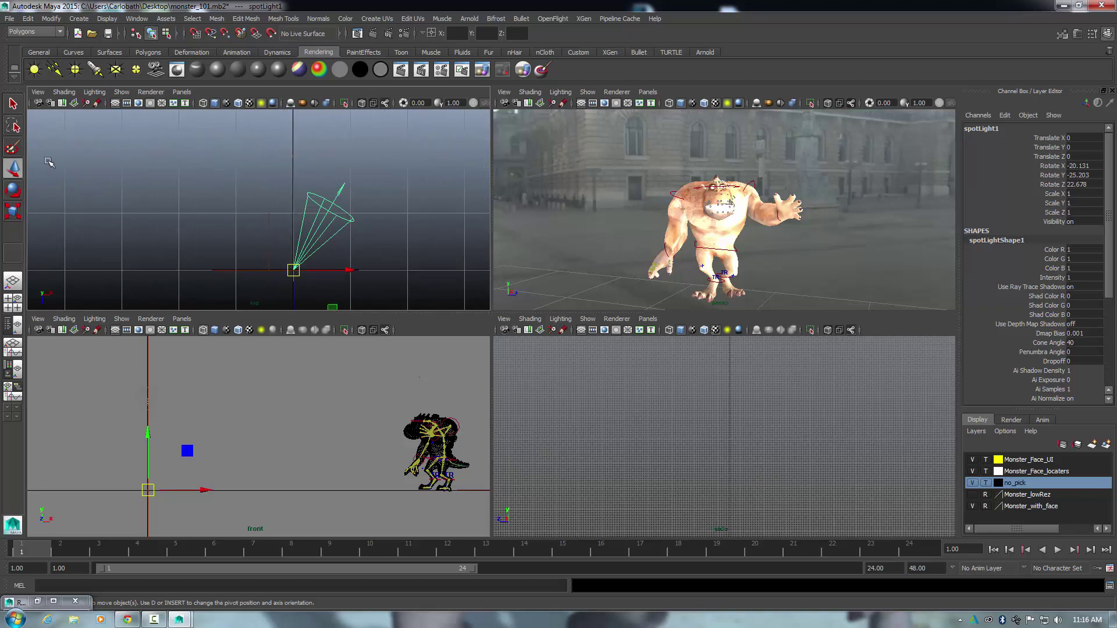
{"action": "left_click", "coordinate": [14, 192]}
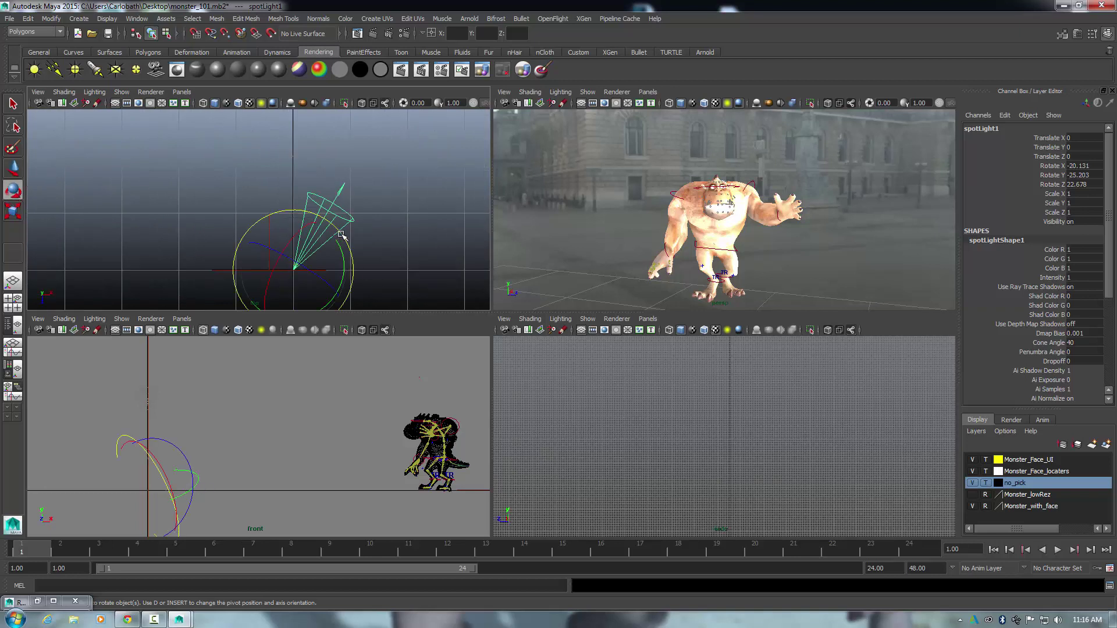
{"action": "left_click_drag", "start_coordinate": [341, 234], "coordinate": [356, 267]}
{"action": "left_click_drag", "start_coordinate": [353, 276], "coordinate": [335, 214]}
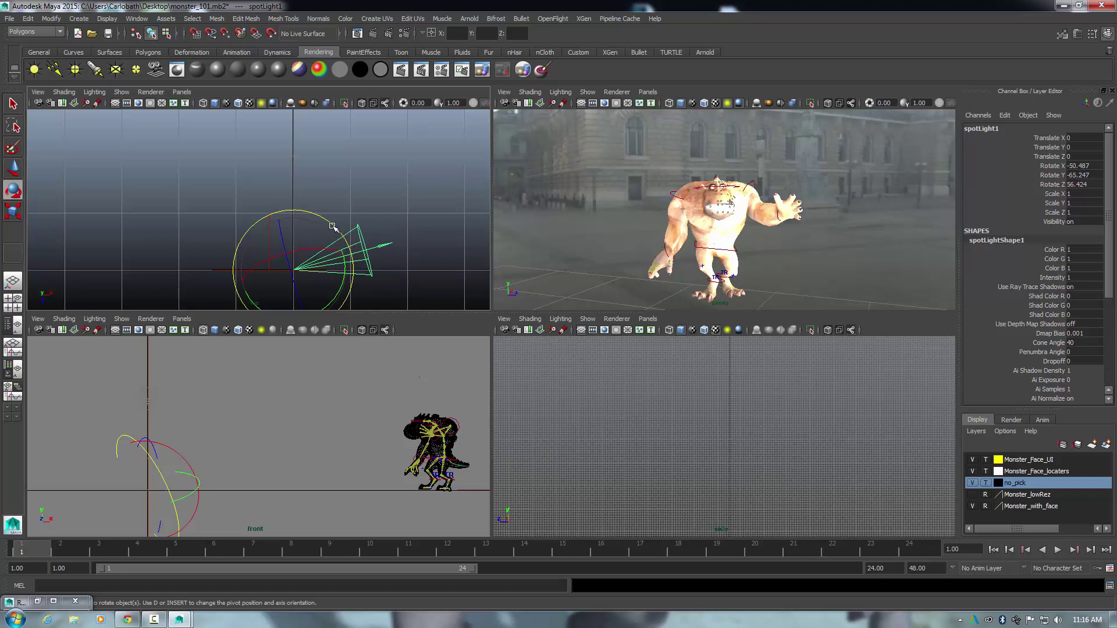
{"action": "left_click_drag", "start_coordinate": [332, 225], "coordinate": [134, 177]}
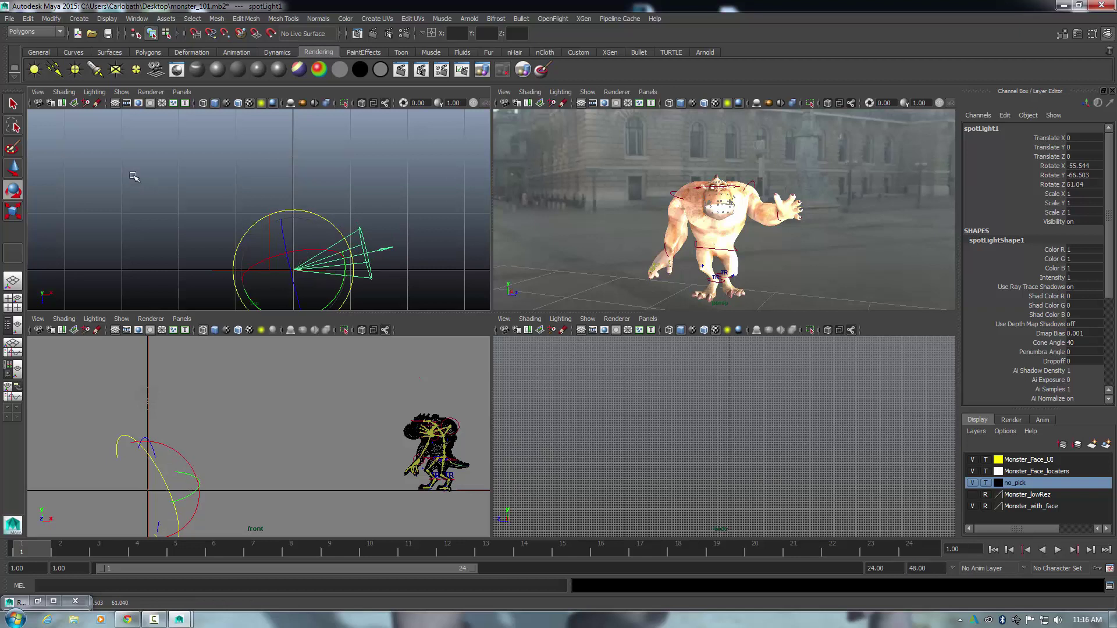
- Move the spot light to about Z -1.9 in the top view and adjust its rotation to about -57.5, -66.9, 62.8 degrees
{"action": "left_click", "coordinate": [17, 169]}
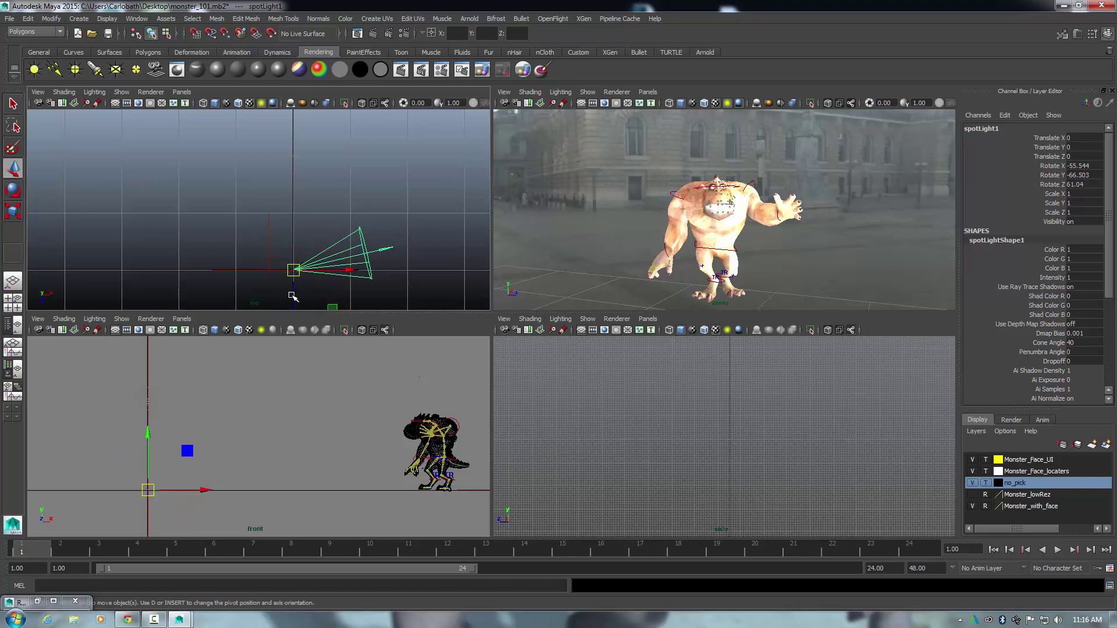
{"action": "left_click_drag", "start_coordinate": [293, 296], "coordinate": [301, 185]}
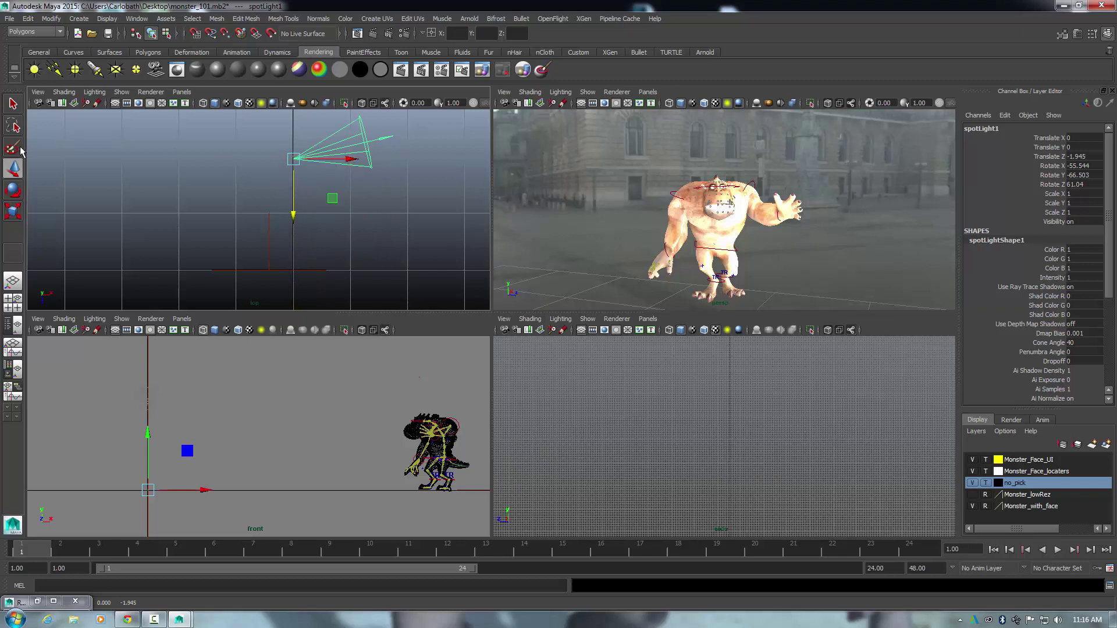
{"action": "left_click", "coordinate": [14, 190]}
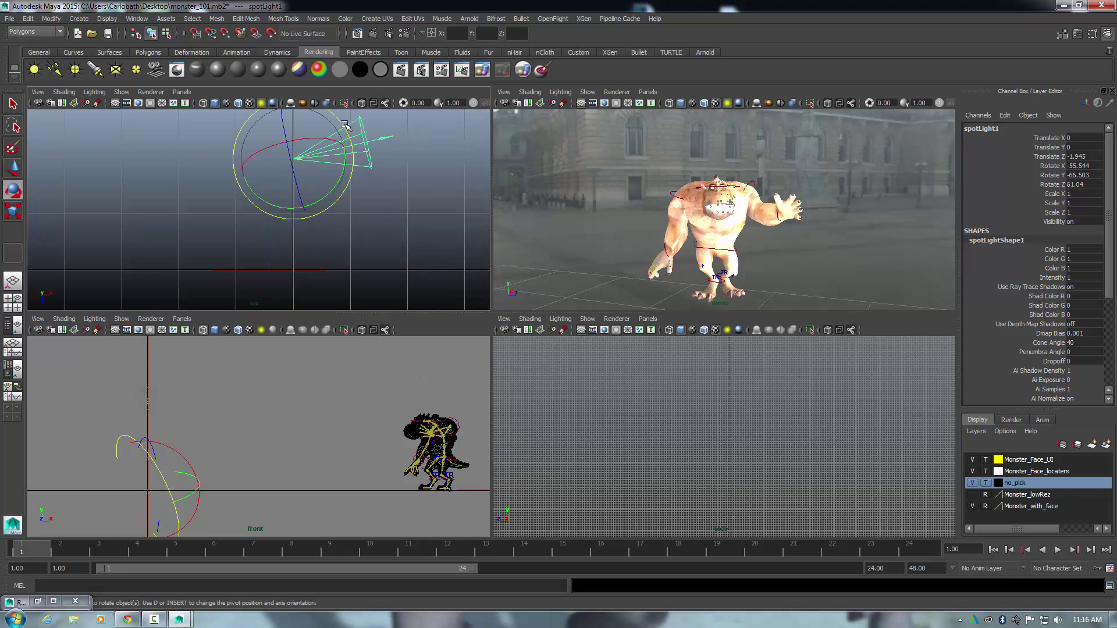
{"action": "mouse_move", "coordinate": [345, 126]}
{"action": "left_mouse_down"}
{"action": "mouse_move", "coordinate": [359, 154]}
{"action": "mouse_move", "coordinate": [344, 129]}
{"action": "left_mouse_up"}
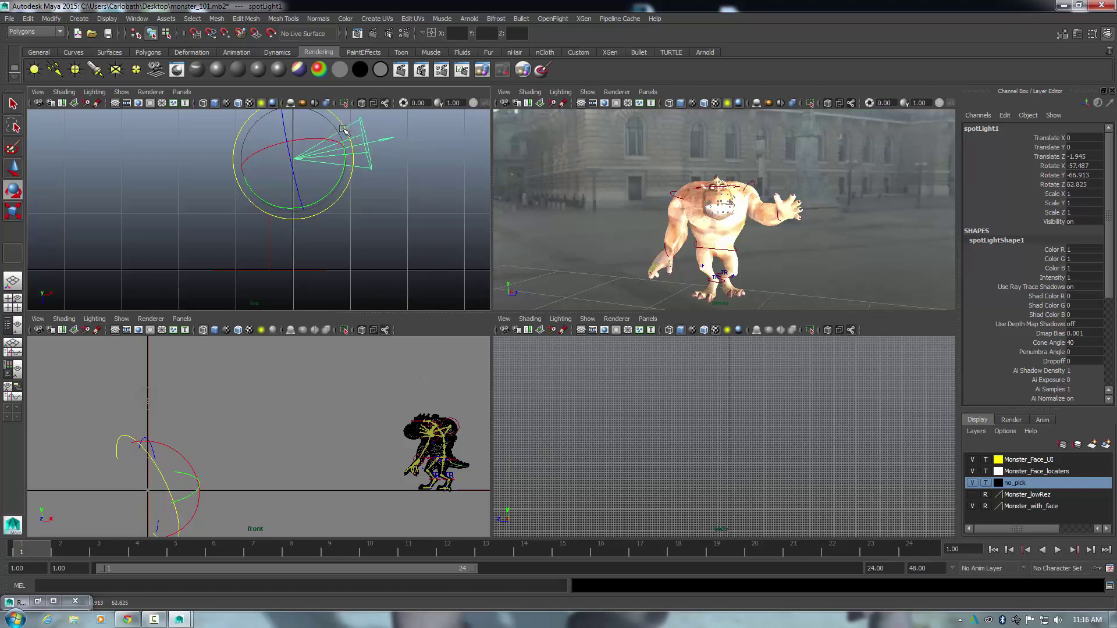
{"action": "left_click", "coordinate": [384, 140]}
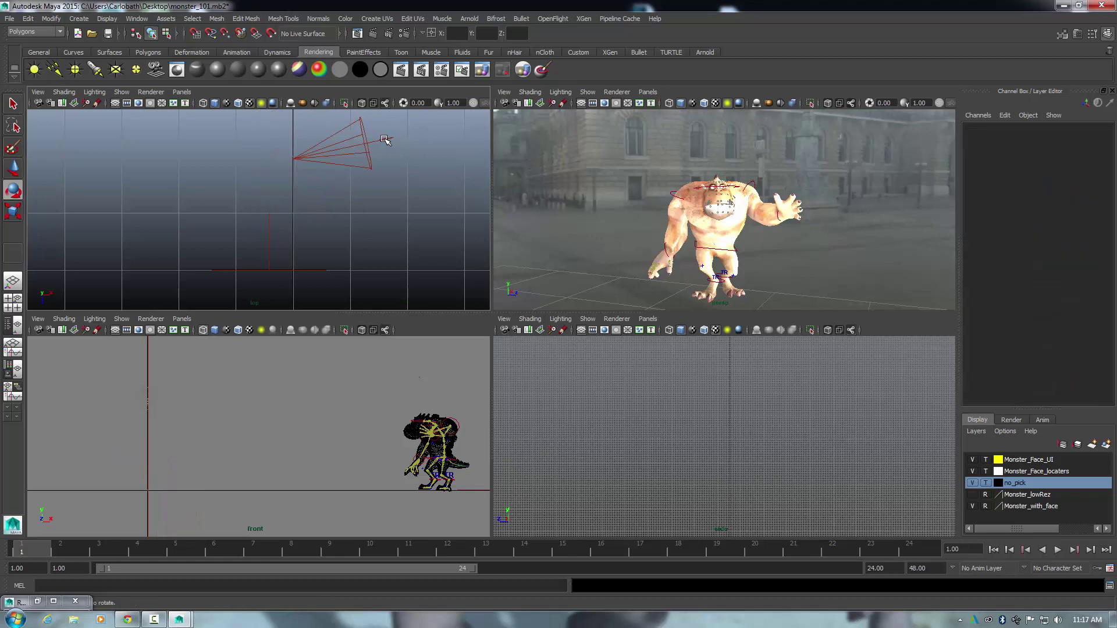
{"action": "left_click", "coordinate": [378, 140]}
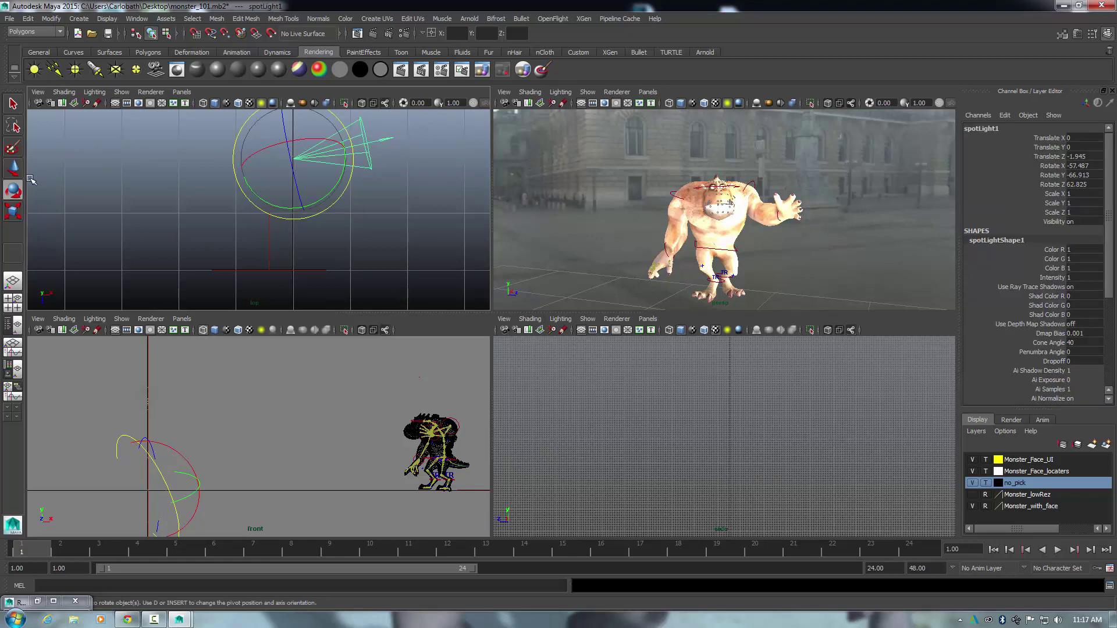
- Move the spot light to about X -2.3 and rotate it in the top view to about -113.2, -67.4, 114.7 degrees
{"action": "left_click", "coordinate": [14, 168]}
{"action": "left_click_drag", "start_coordinate": [334, 162], "coordinate": [204, 168]}
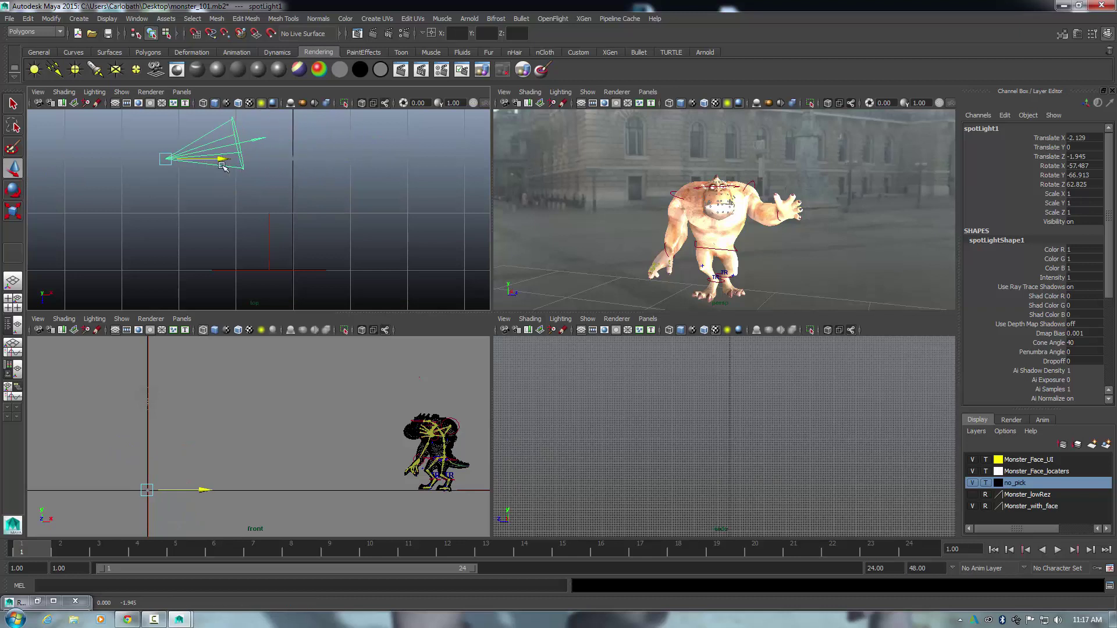
{"action": "left_click", "coordinate": [14, 190]}
{"action": "left_click_drag", "start_coordinate": [213, 127], "coordinate": [250, 186]}
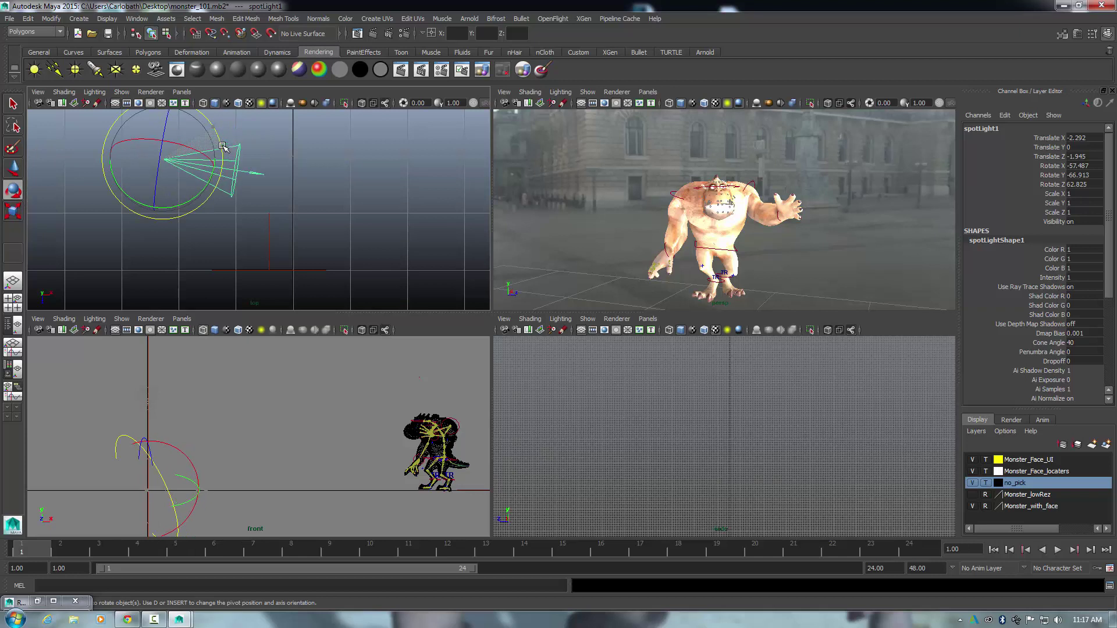
- Raise the spot light in the front view to about Y 186
{"action": "left_click", "coordinate": [194, 466]}
{"action": "left_click", "coordinate": [14, 168]}
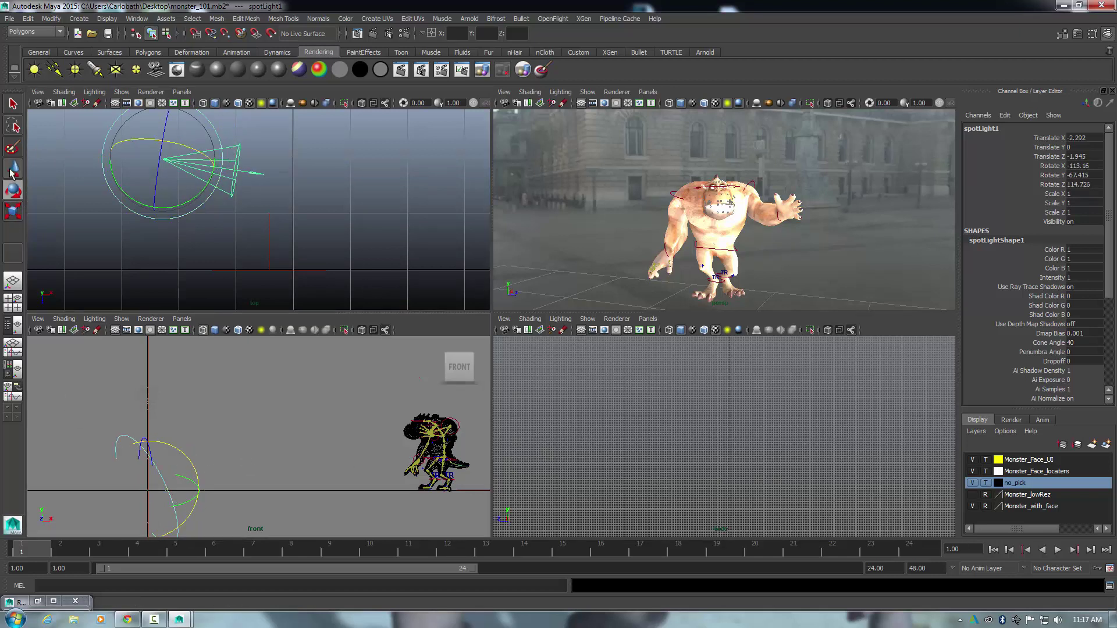
{"action": "left_click_drag", "start_coordinate": [145, 429], "coordinate": [148, 351]}
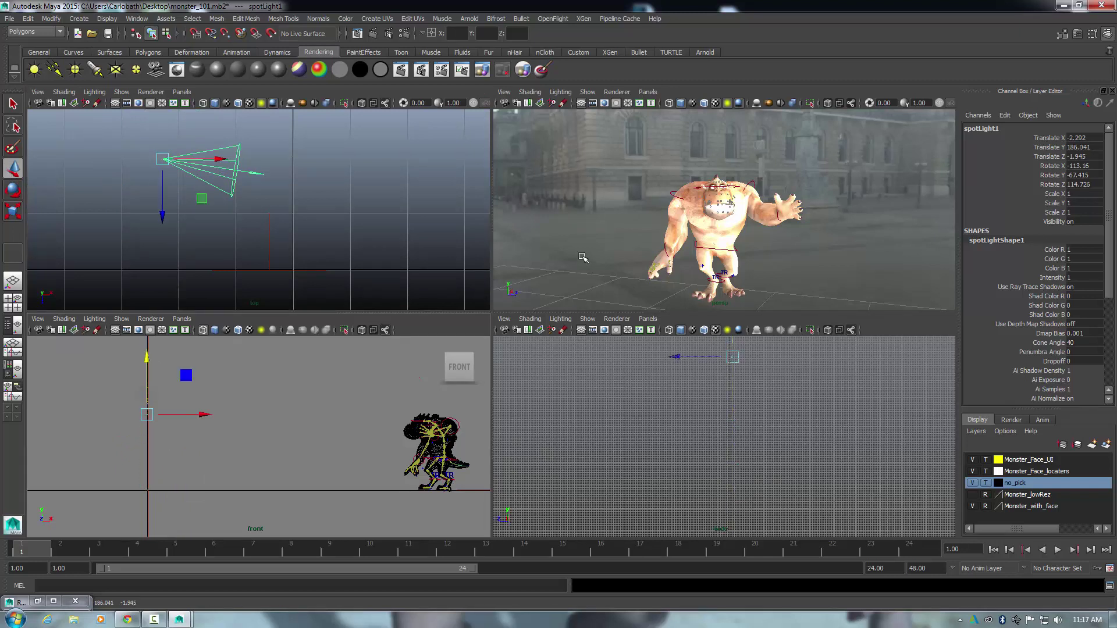
- Deselect the spot light and examine the monster's lighting in the enlarged perspective view
{"action": "left_click", "coordinate": [582, 257]}
{"action": "key", "text": "space"}
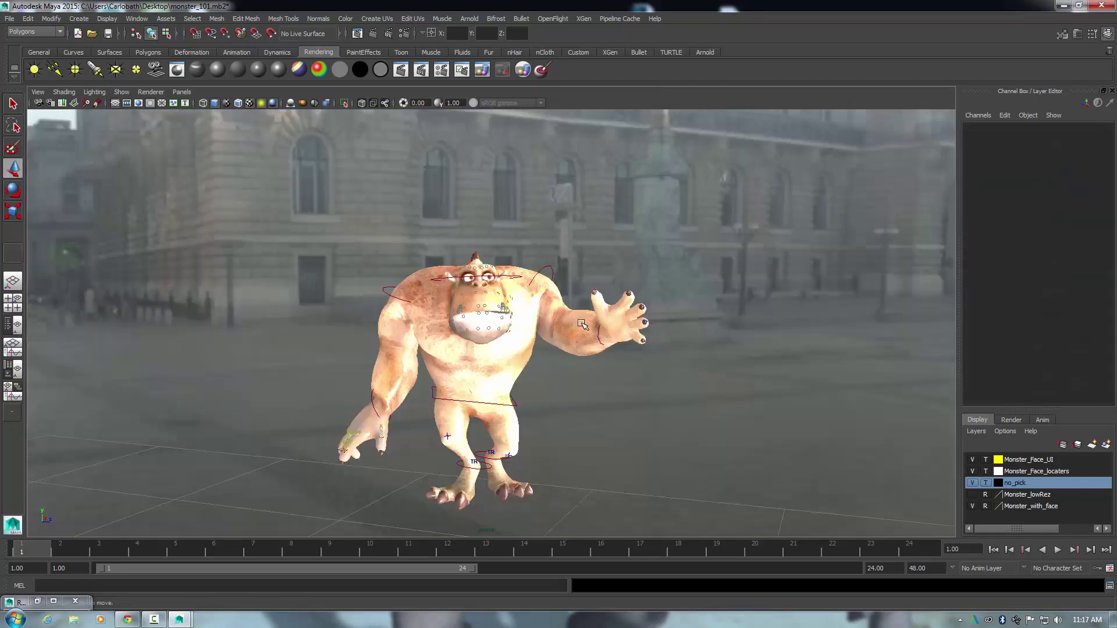
{"action": "mouse_move", "coordinate": [558, 404]}
{"action": "left_mouse_down", "text": "alt"}
{"action": "mouse_move", "coordinate": [587, 404]}
{"action": "mouse_move", "coordinate": [545, 404]}
{"action": "mouse_move", "coordinate": [568, 410]}
{"action": "mouse_move", "coordinate": [560, 401]}
{"action": "left_mouse_up", "text": "alt"}
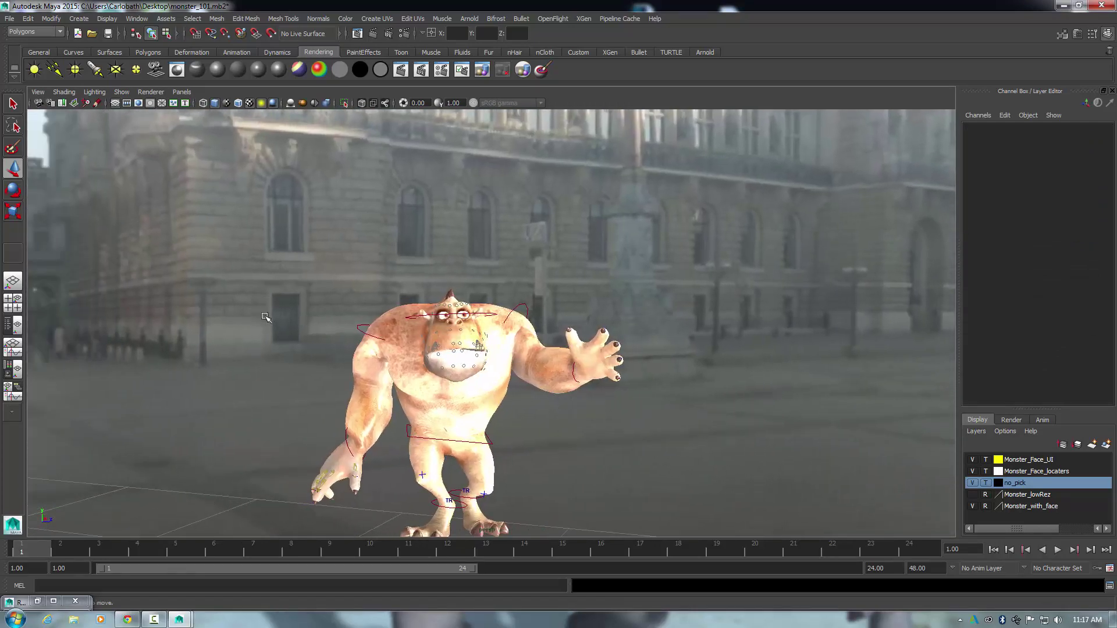
- Create an area light with the default settings
{"action": "key", "text": "space"}
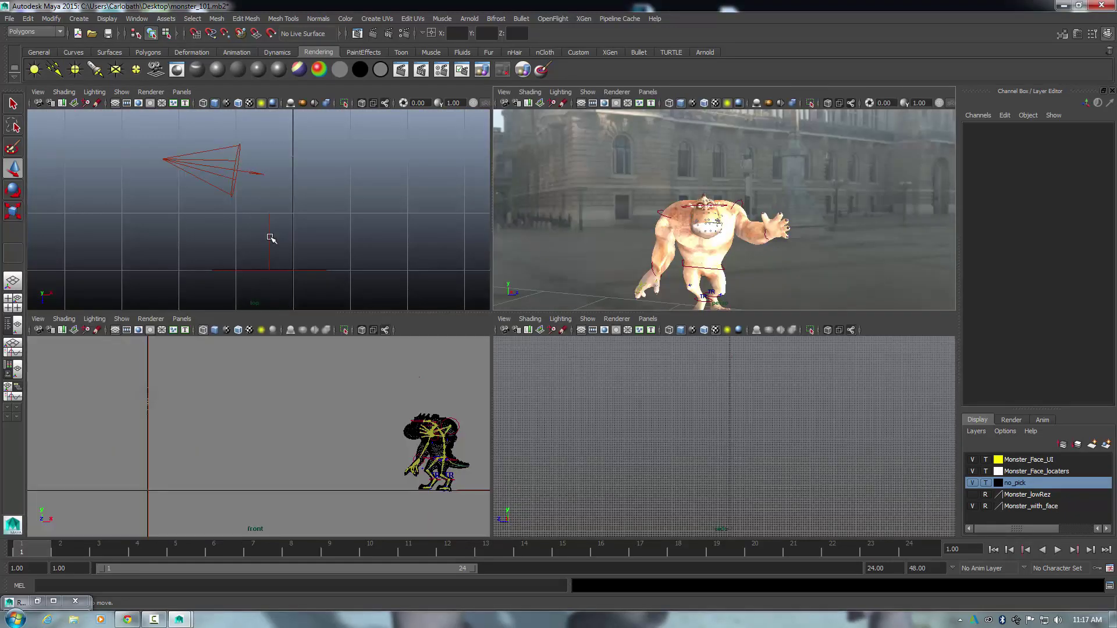
{"action": "scroll", "coordinate": [312, 254], "scroll_direction": "down", "scroll_amount": 5}
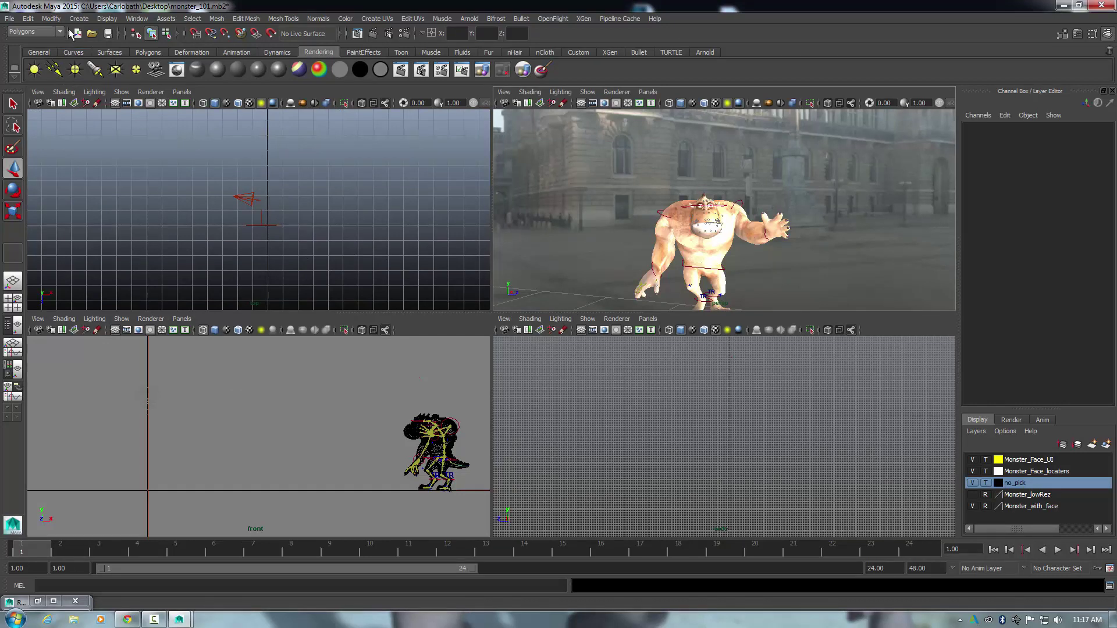
{"action": "left_click", "coordinate": [81, 20]}
{"action": "mouse_move", "coordinate": [123, 69]}
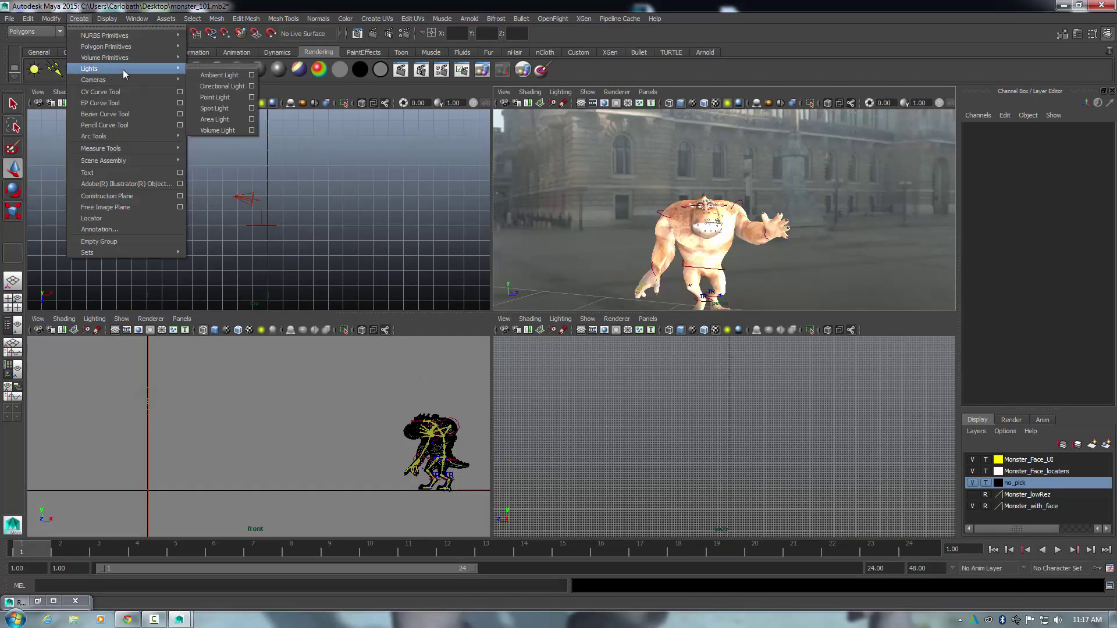
{"action": "left_click", "coordinate": [240, 118]}
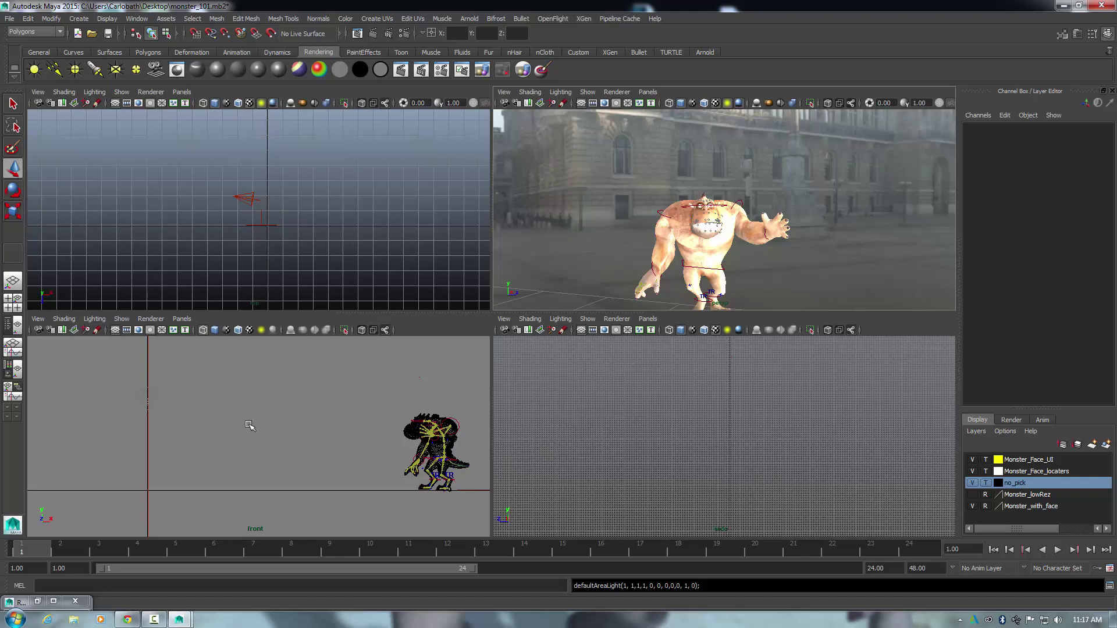
- Move the directional light in the front view to about X 556, Y 302 and scale it uniformly to about -154.4
{"action": "left_click", "coordinate": [419, 377]}
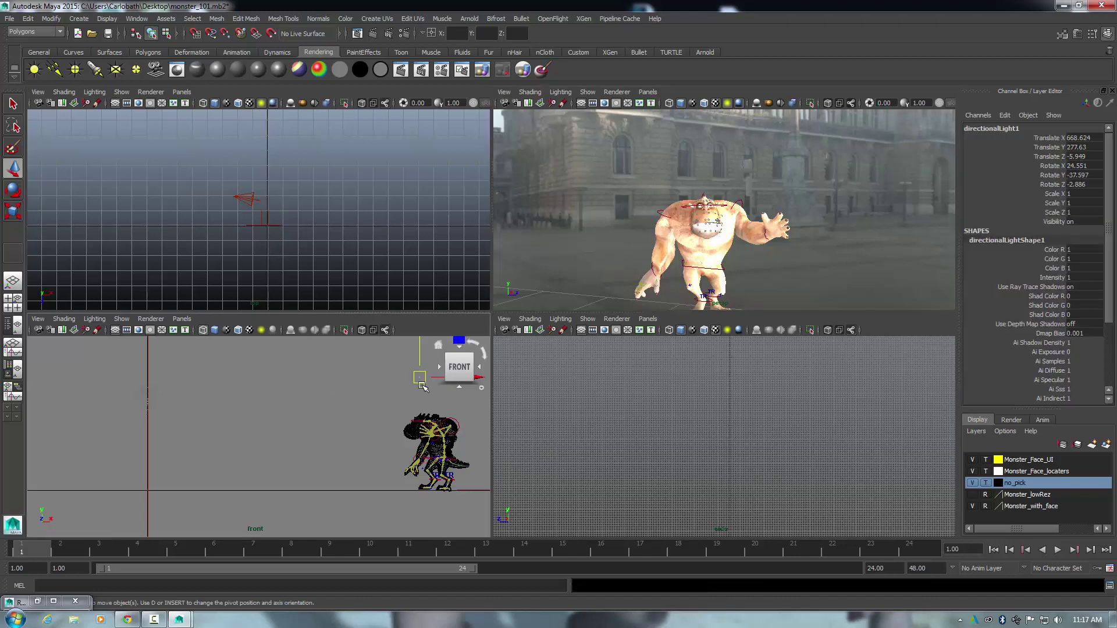
{"action": "left_click_drag", "start_coordinate": [409, 376], "coordinate": [364, 368]}
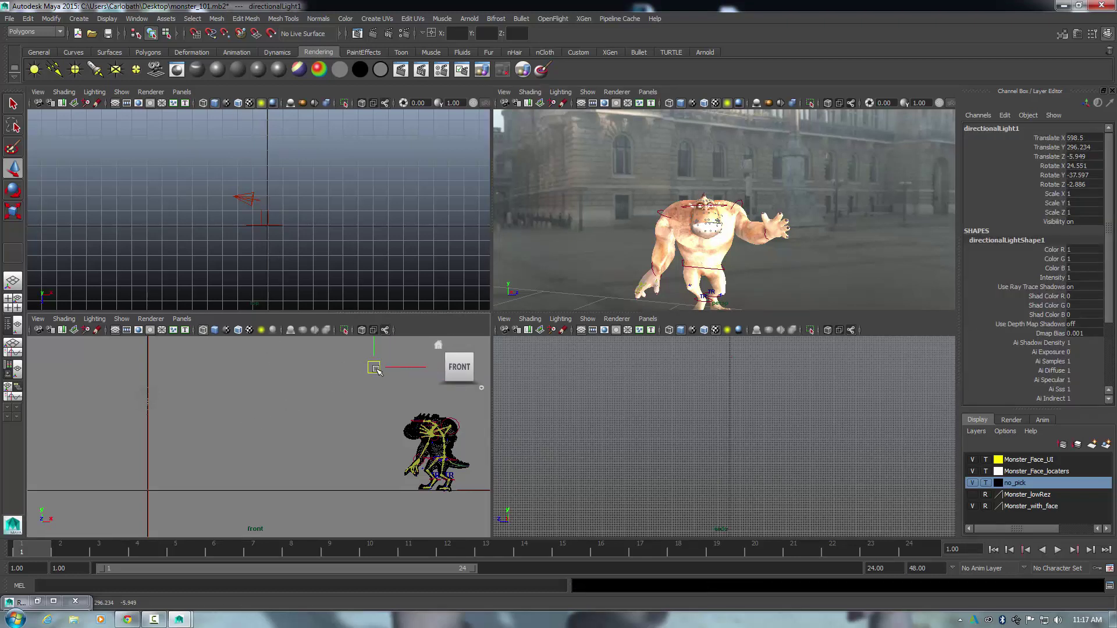
{"action": "left_click", "coordinate": [14, 211]}
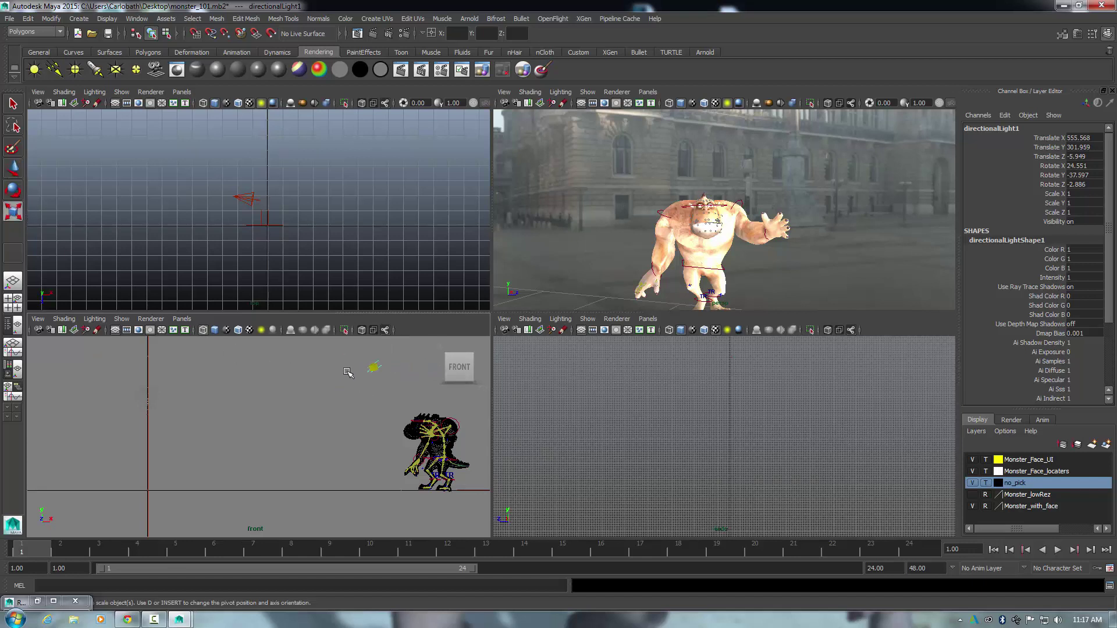
{"action": "left_click_drag", "start_coordinate": [348, 373], "coordinate": [281, 374]}
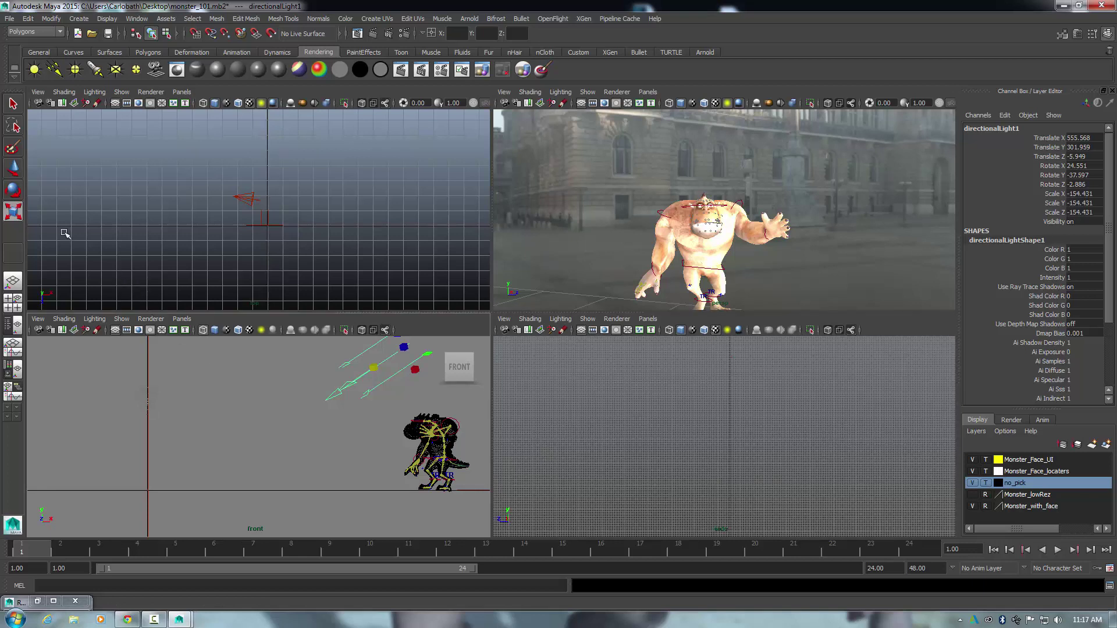
- Rotate the directional light in the front view towards the monster, to about -52.2, 70.6, -98.3 degrees
{"action": "left_click", "coordinate": [17, 191]}
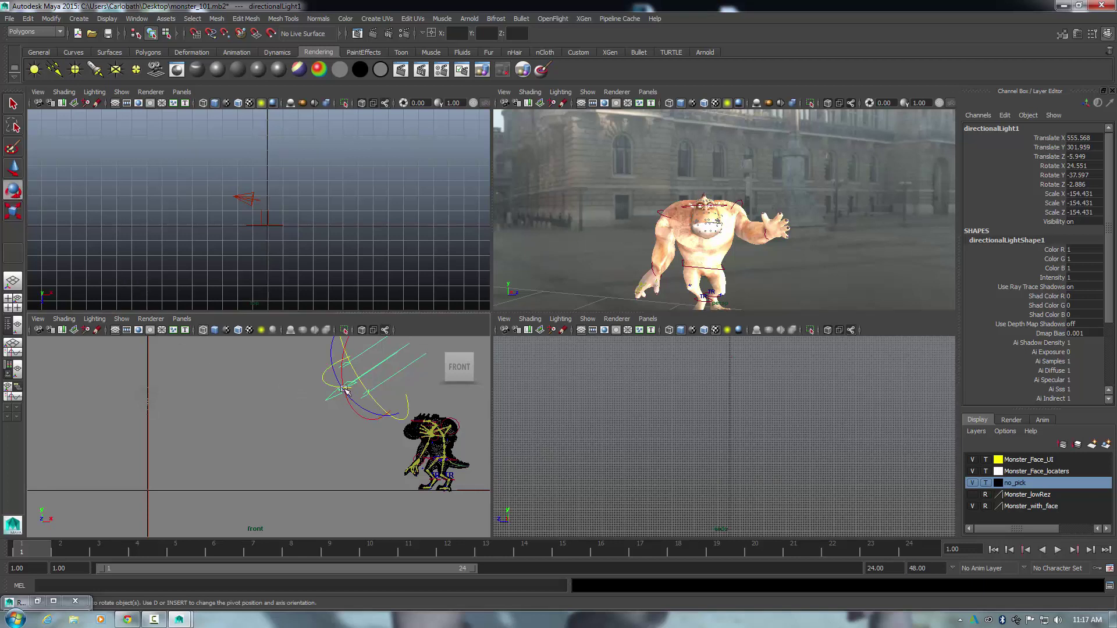
{"action": "mouse_move", "coordinate": [348, 393]}
{"action": "left_mouse_down"}
{"action": "mouse_move", "coordinate": [412, 413]}
{"action": "mouse_move", "coordinate": [394, 410]}
{"action": "left_mouse_up"}
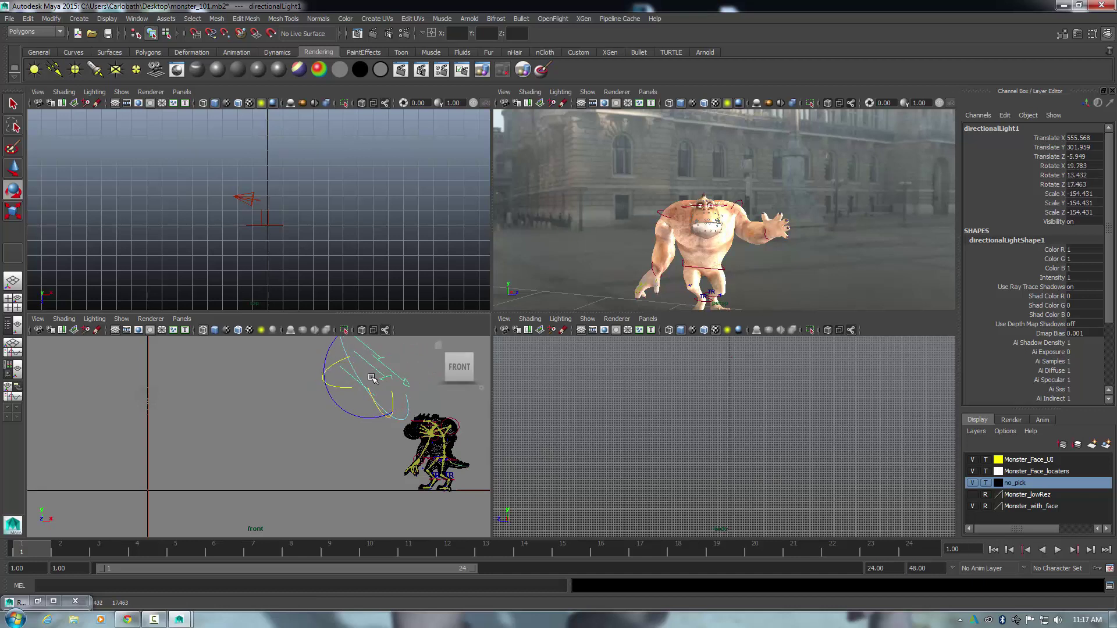
{"action": "right_click_drag", "start_coordinate": [377, 390], "coordinate": [320, 400], "text": "alt"}
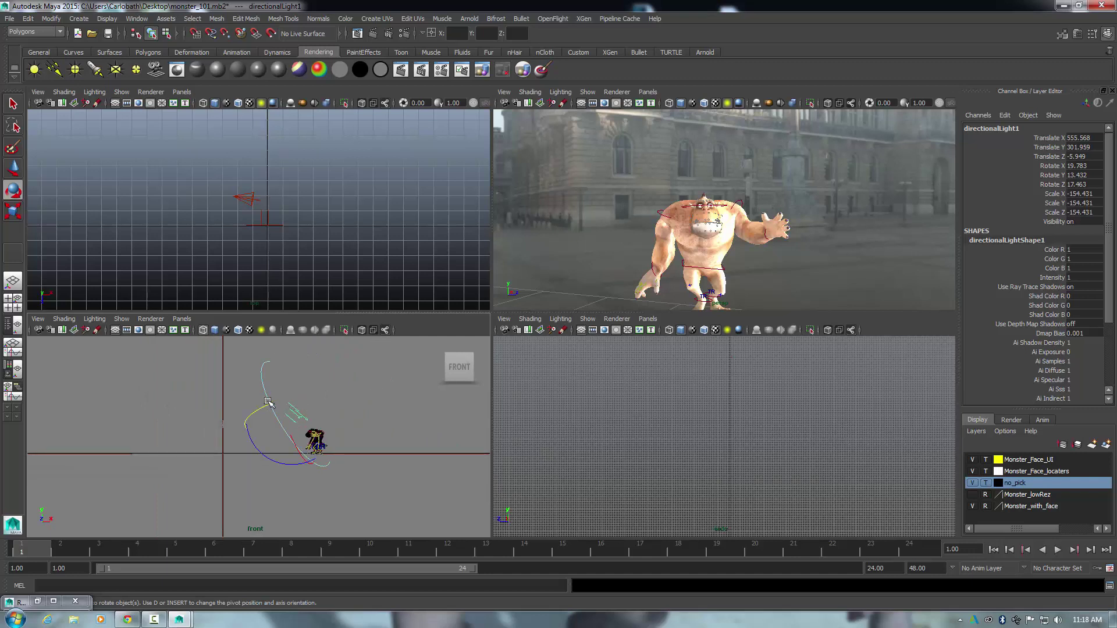
{"action": "left_click_drag", "start_coordinate": [270, 403], "coordinate": [298, 439]}
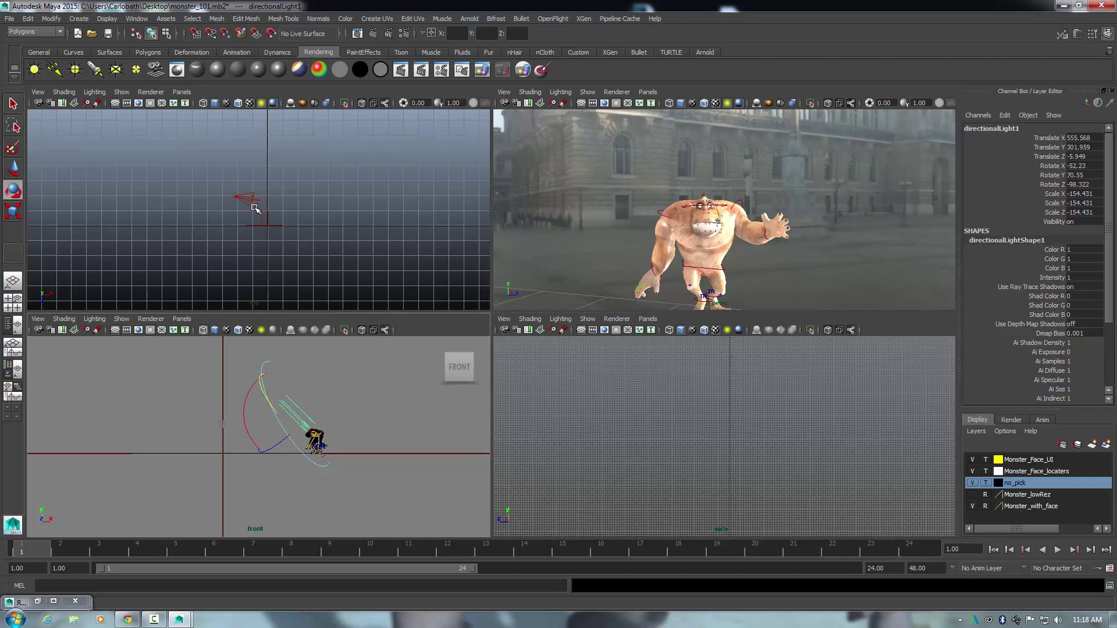
- Rotate the spot light in the top view to about -146.4, -53.5, 144.1 degrees and move it to about X -4.3
{"action": "left_click", "coordinate": [251, 198]}
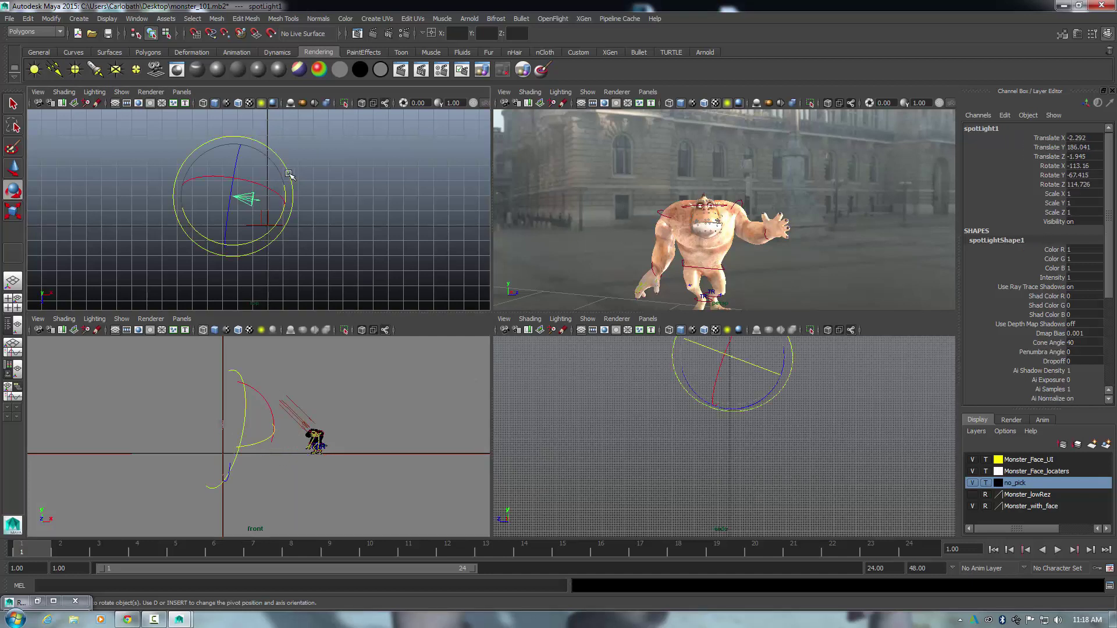
{"action": "left_click_drag", "start_coordinate": [289, 174], "coordinate": [275, 215]}
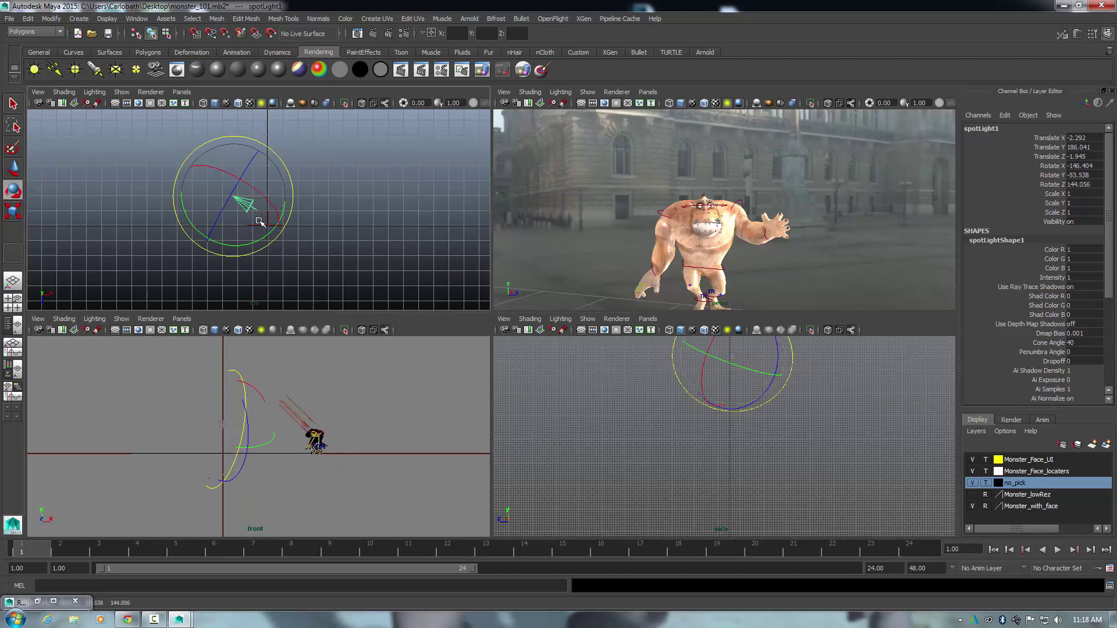
{"action": "left_click", "coordinate": [13, 170]}
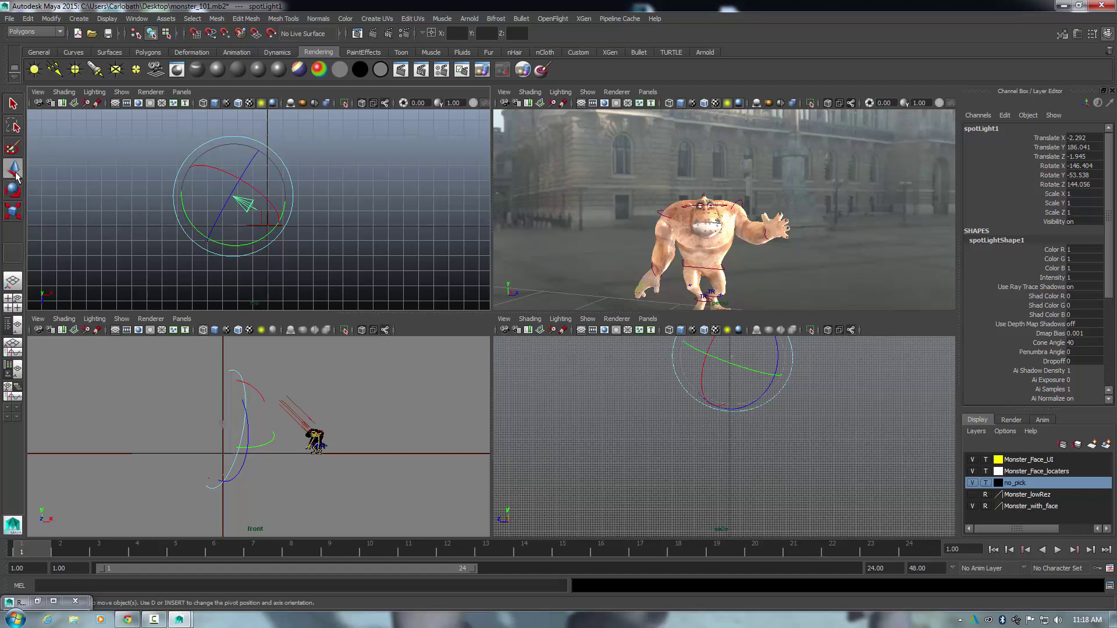
{"action": "mouse_move", "coordinate": [280, 195]}
{"action": "left_mouse_down"}
{"action": "mouse_move", "coordinate": [308, 194]}
{"action": "mouse_move", "coordinate": [263, 192]}
{"action": "left_mouse_up"}
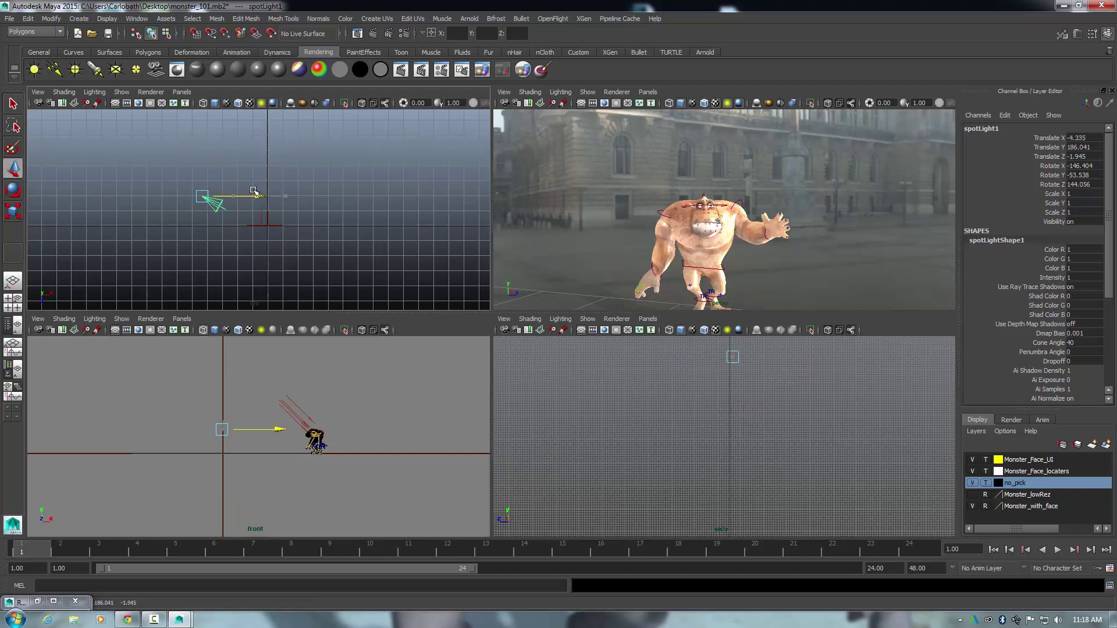
- Deselect the spot light and render the monster's perspective view with mental ray
{"action": "left_click", "coordinate": [583, 265]}
{"action": "key", "text": "space"}
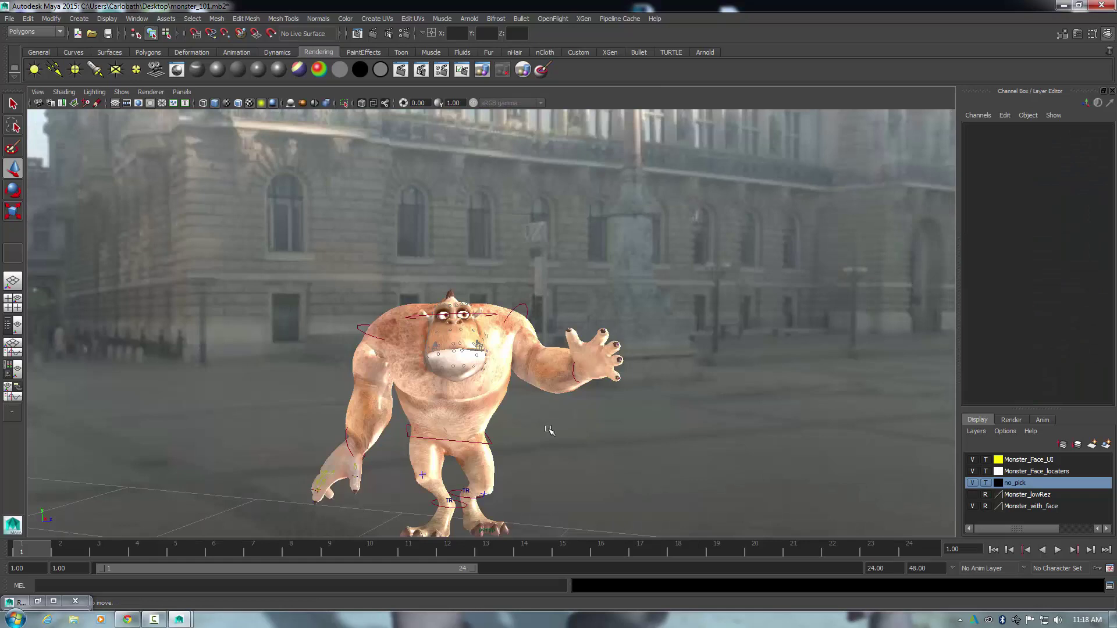
{"action": "mouse_move", "coordinate": [574, 438]}
{"action": "left_mouse_down", "text": "alt"}
{"action": "mouse_move", "coordinate": [558, 441]}
{"action": "mouse_move", "coordinate": [586, 434]}
{"action": "left_mouse_up", "text": "alt"}
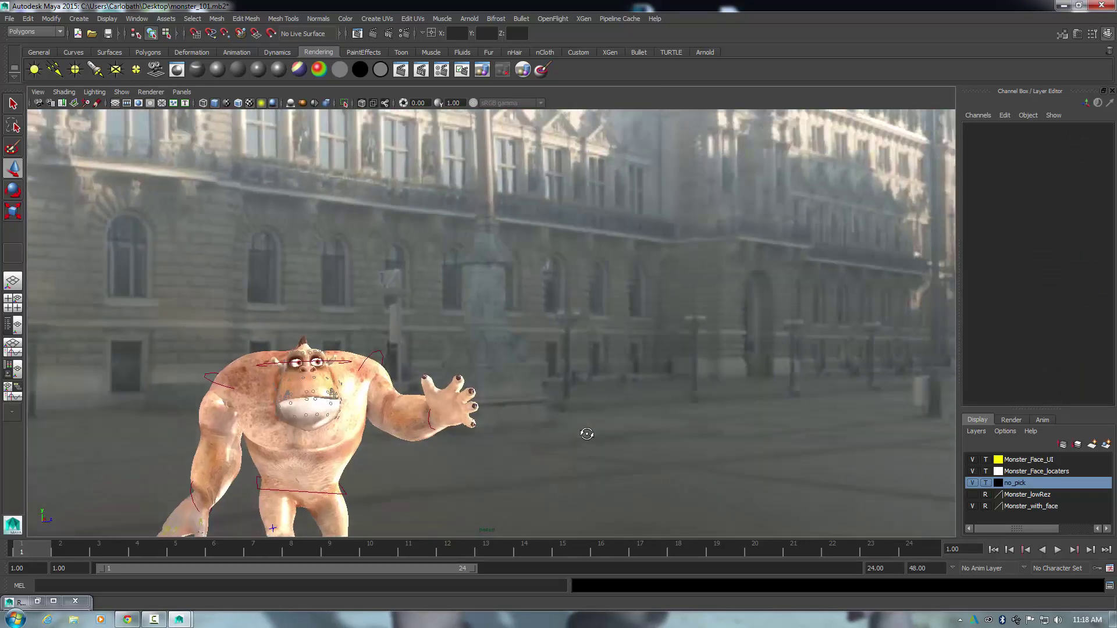
{"action": "left_click", "coordinate": [357, 35]}
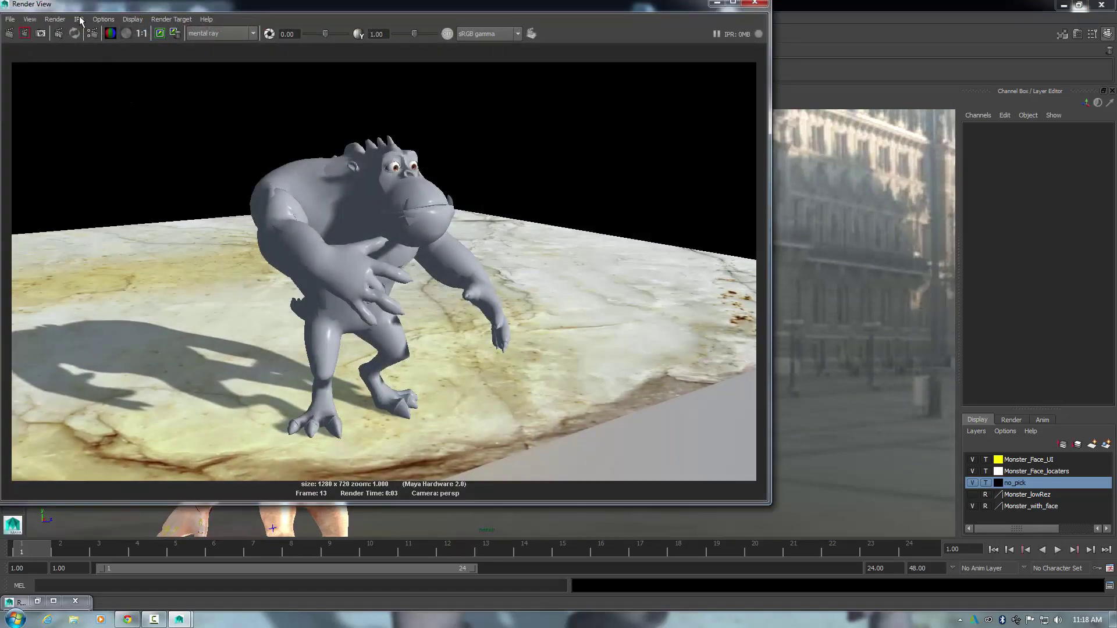
{"action": "left_click", "coordinate": [9, 33]}
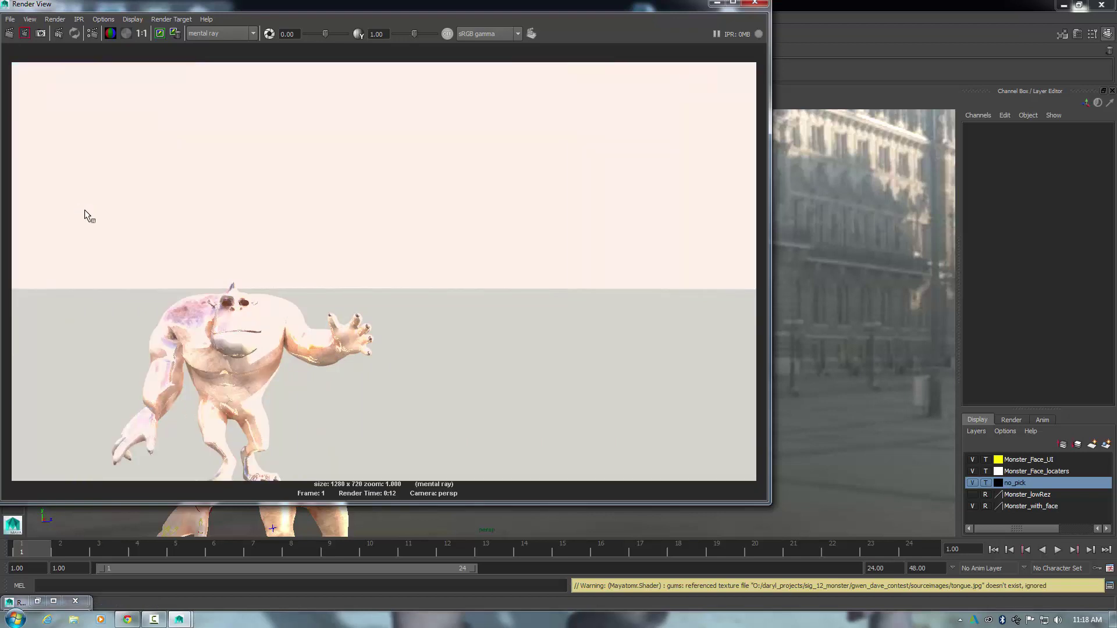
- Switch the renderer to Maya Hardware 2.0, render the perspective view again and close the render window
{"action": "left_click", "coordinate": [245, 33]}
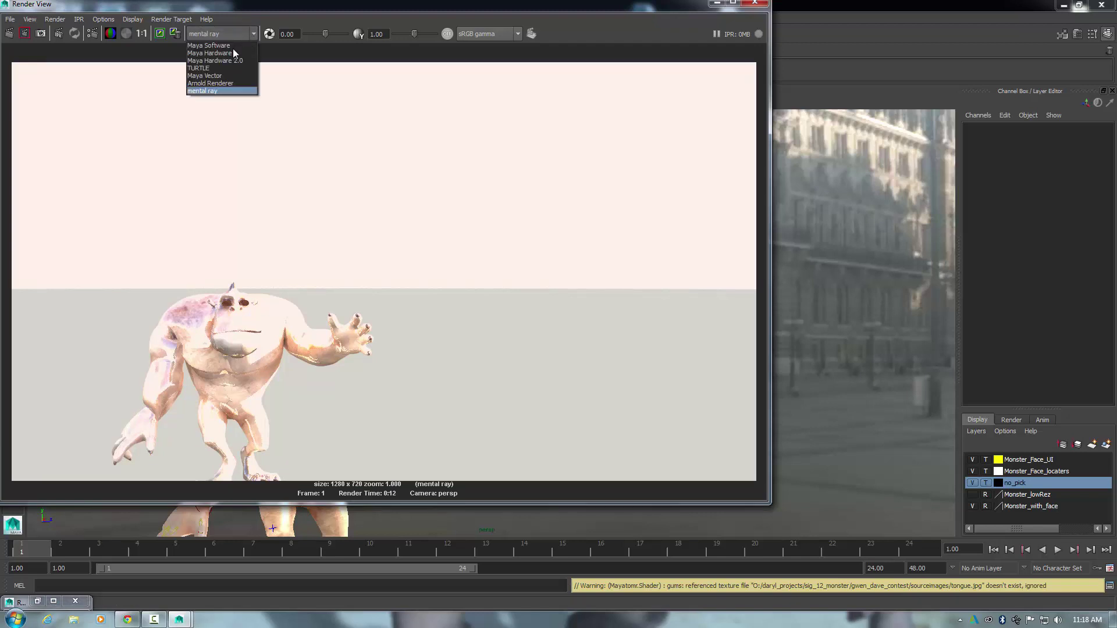
{"action": "left_click", "coordinate": [235, 65]}
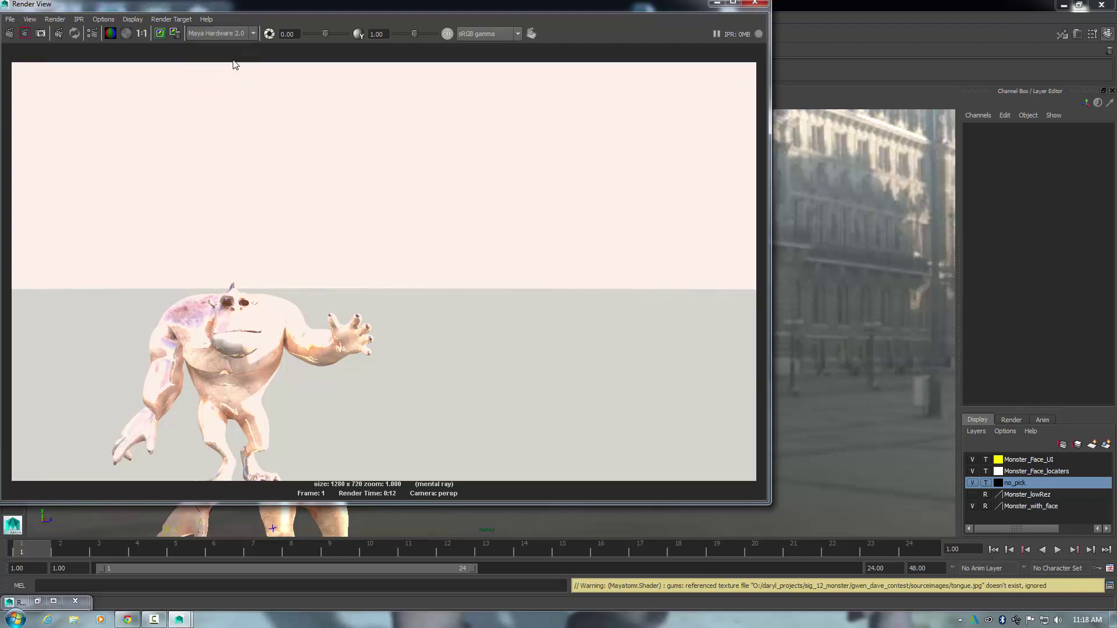
{"action": "left_click", "coordinate": [10, 34]}
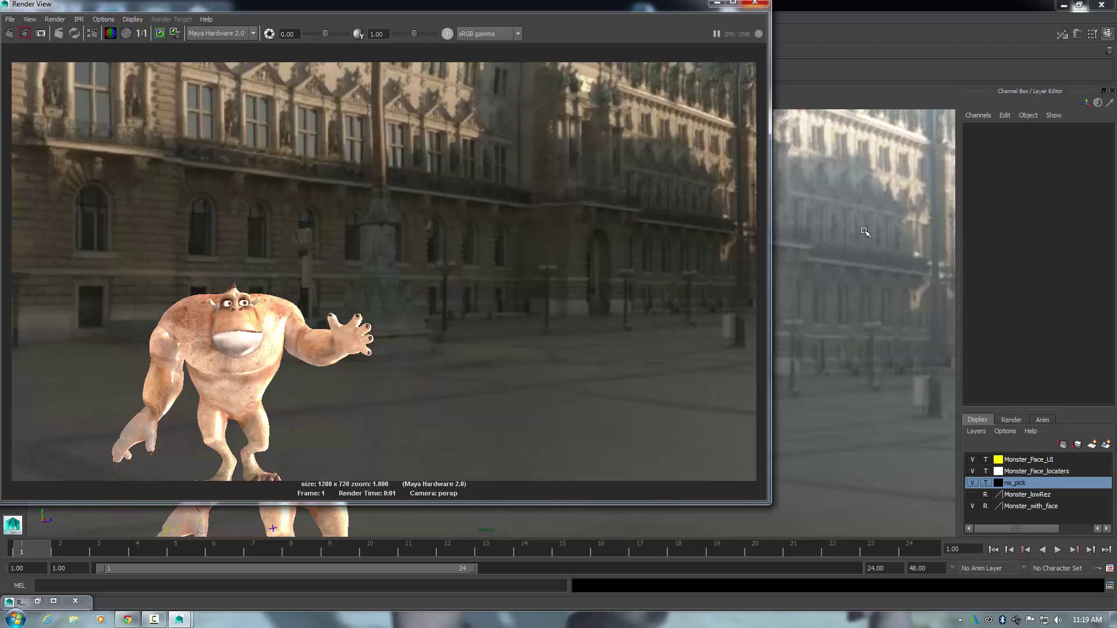
{"action": "left_click", "coordinate": [756, 7]}
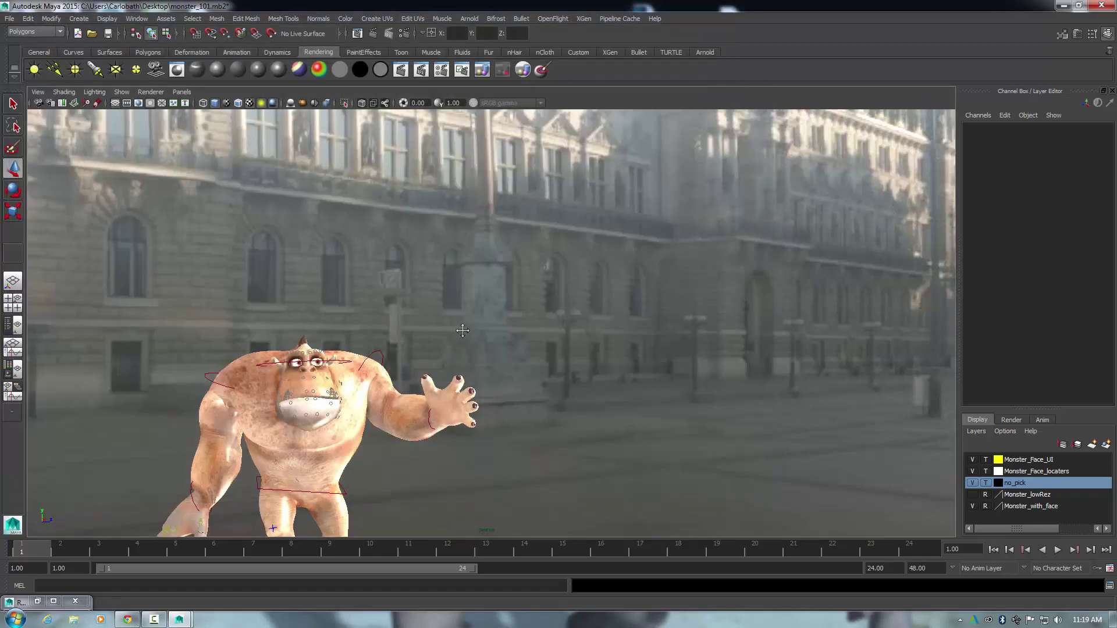
- Move the directional light up and away from the monster in the front view, to about X 194, Y 632
{"action": "key", "text": "space"}
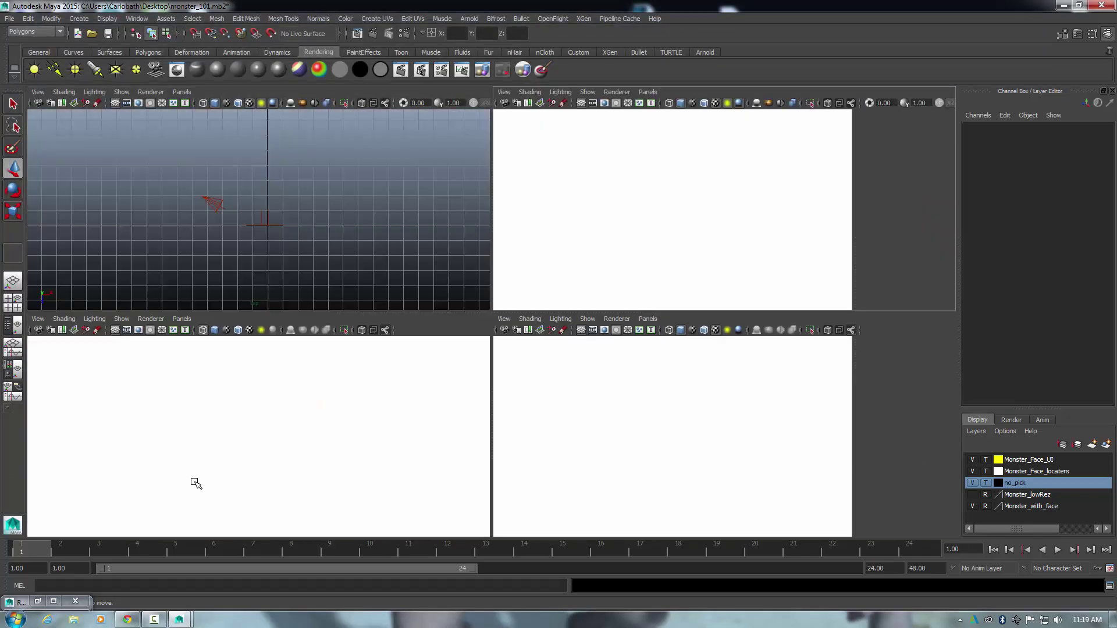
{"action": "left_click", "coordinate": [297, 415]}
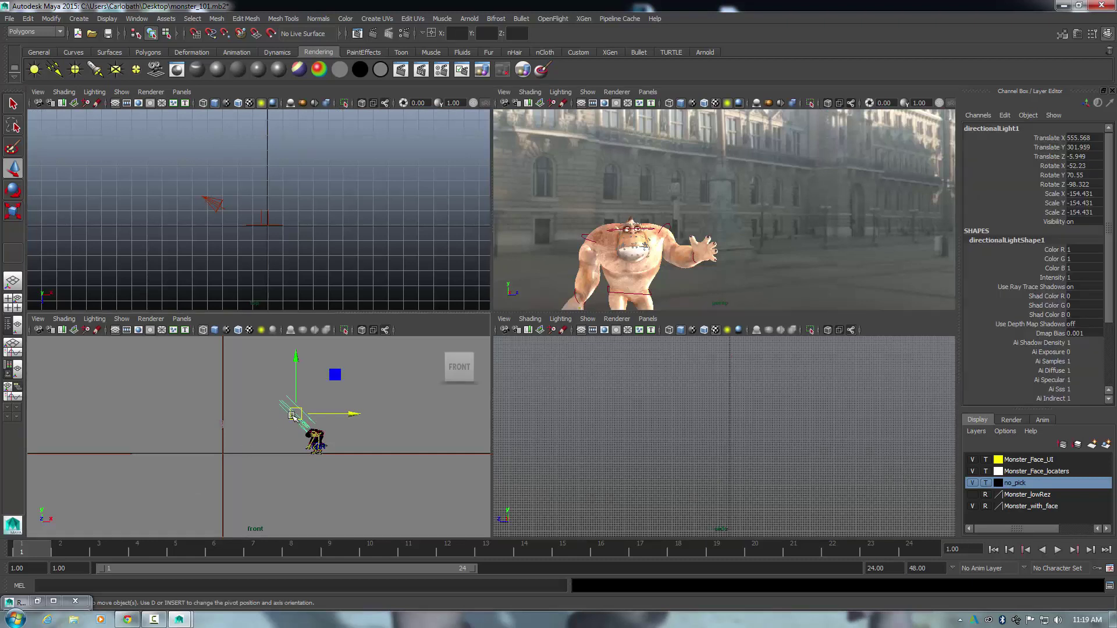
{"action": "left_click_drag", "start_coordinate": [357, 414], "coordinate": [343, 414]}
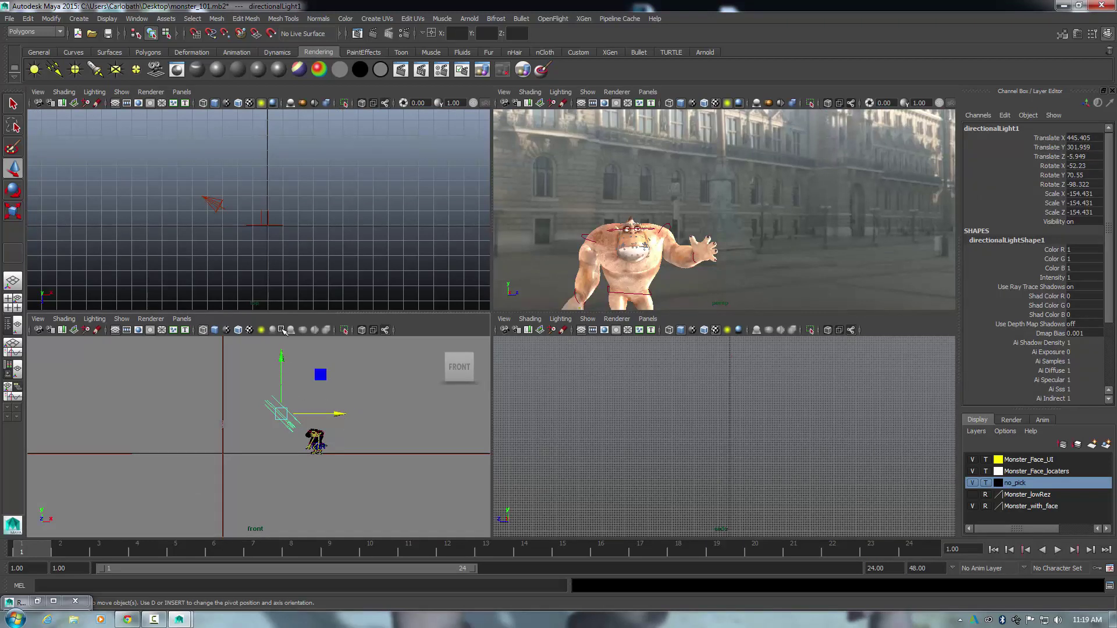
{"action": "left_click", "coordinate": [282, 351]}
{"action": "left_click", "coordinate": [285, 409]}
{"action": "left_click_drag", "start_coordinate": [282, 389], "coordinate": [325, 373]}
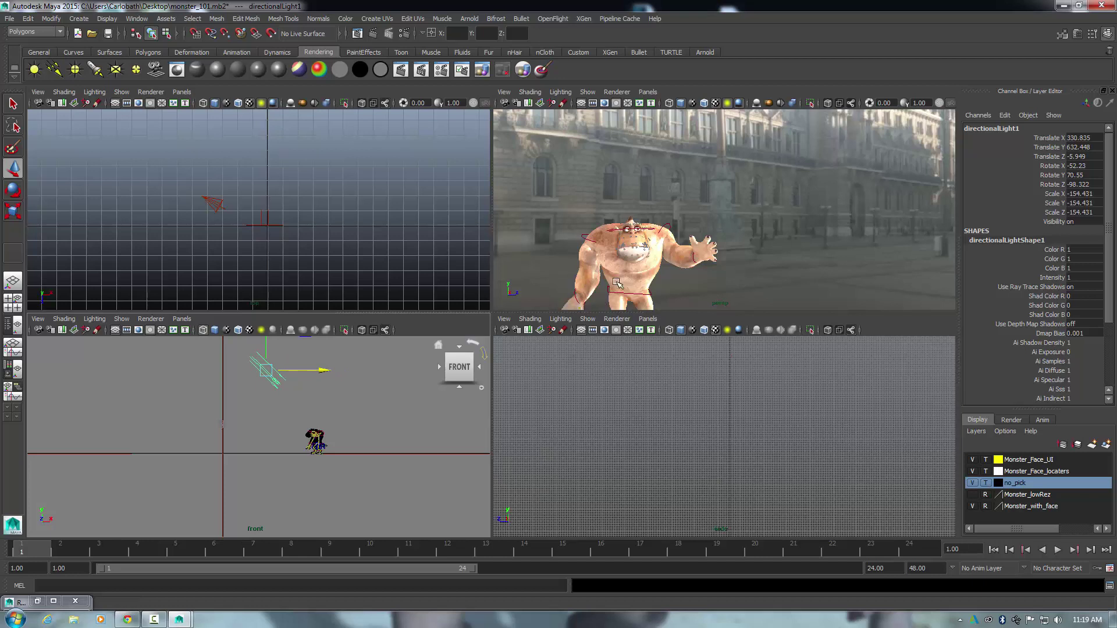
{"action": "left_click", "coordinate": [347, 421]}
{"action": "left_click", "coordinate": [277, 379]}
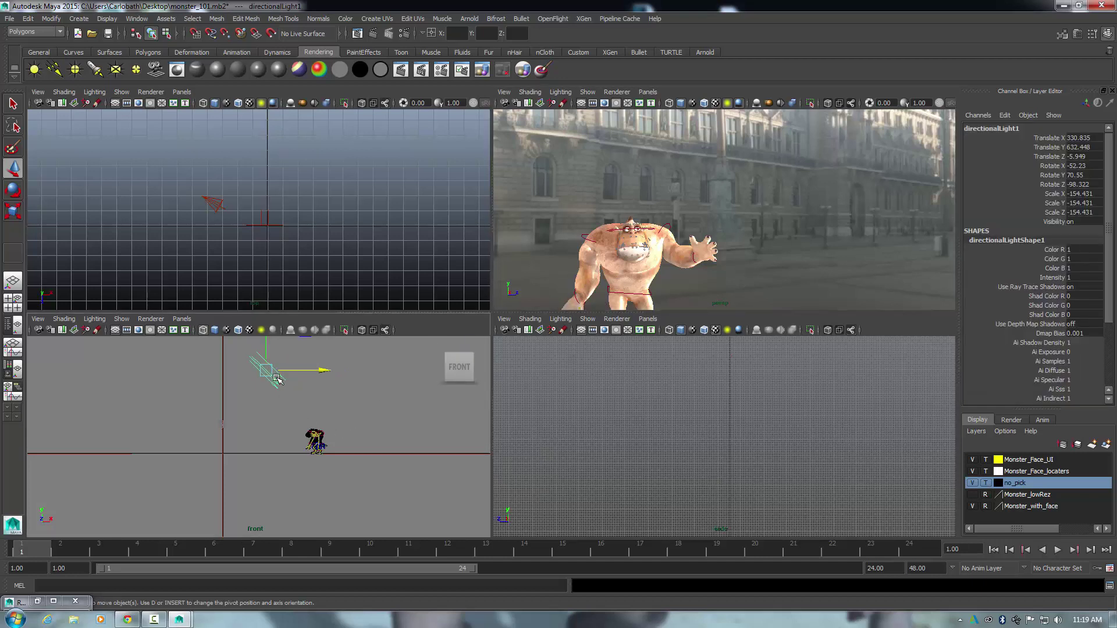
{"action": "left_click_drag", "start_coordinate": [328, 372], "coordinate": [310, 372]}
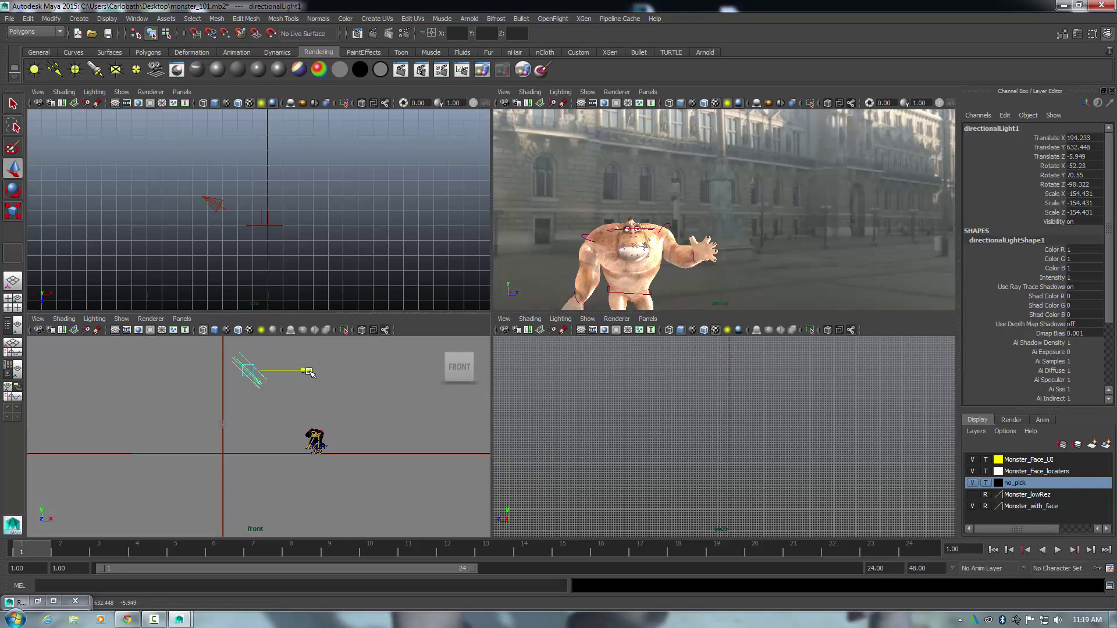
- Select the whole monster rig in the perspective view and move it toward the camera, to about X 425.7, Z -379.5
{"action": "left_click", "coordinate": [707, 231]}
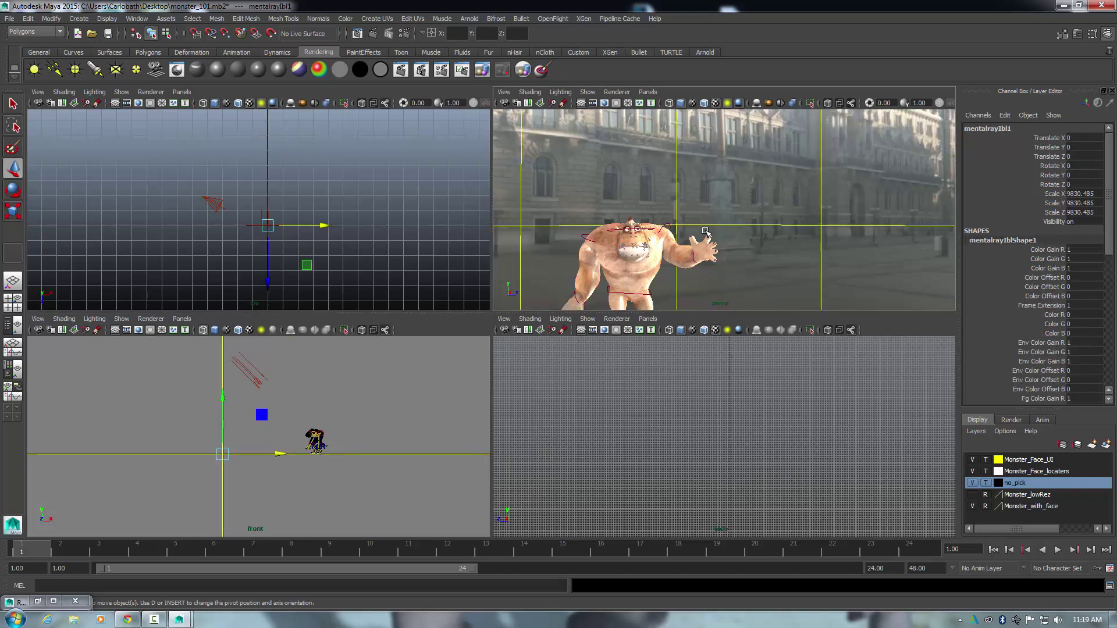
{"action": "key", "text": "space"}
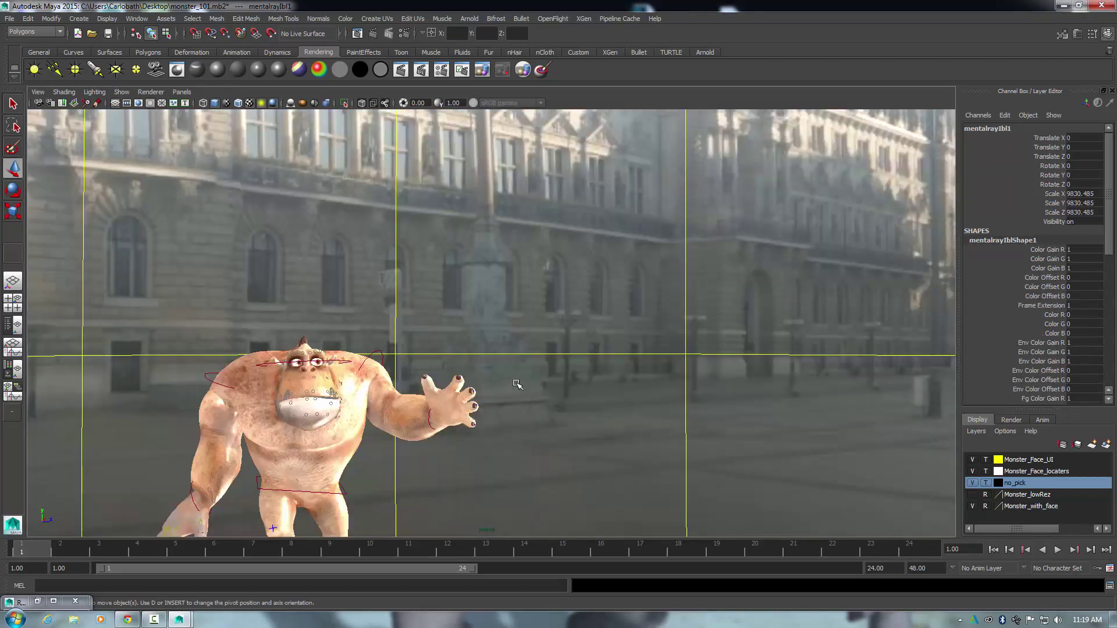
{"action": "scroll", "coordinate": [543, 354], "scroll_direction": "down", "scroll_amount": 5}
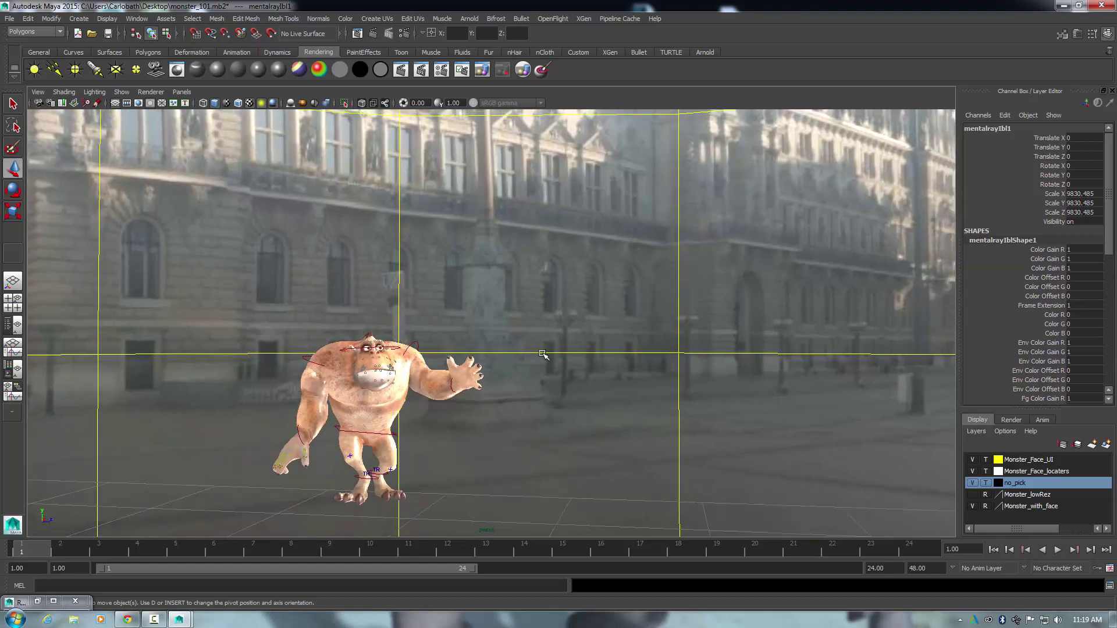
{"action": "left_click_drag", "start_coordinate": [445, 477], "coordinate": [461, 469], "text": "alt"}
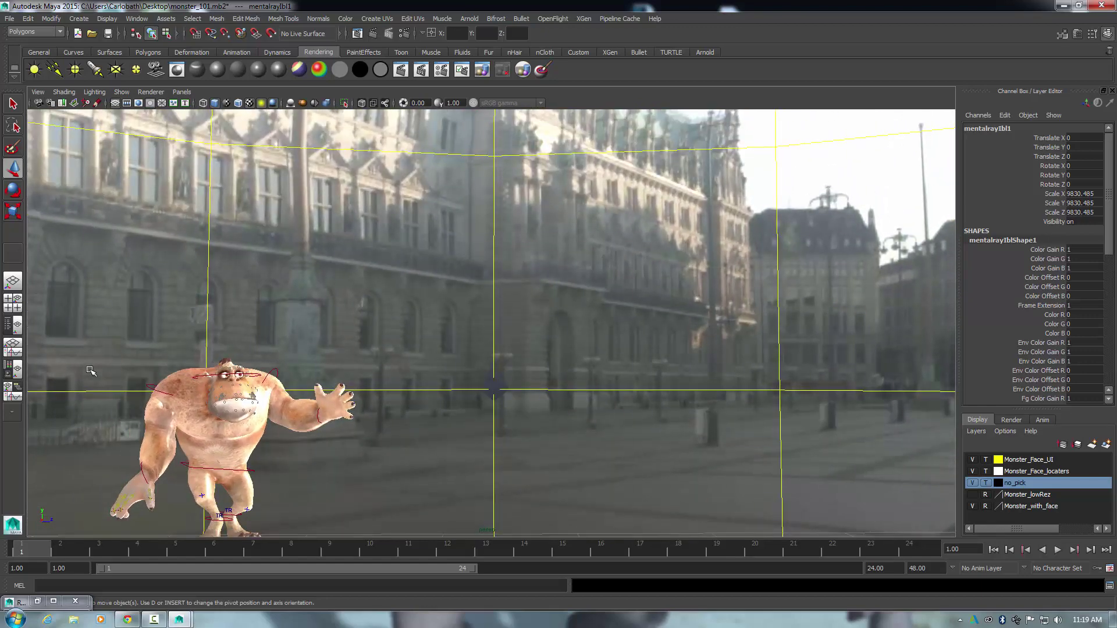
{"action": "left_click_drag", "start_coordinate": [65, 343], "coordinate": [356, 563]}
{"action": "mouse_move", "coordinate": [363, 489]}
{"action": "left_mouse_down", "text": "alt"}
{"action": "mouse_move", "coordinate": [293, 505]}
{"action": "mouse_move", "coordinate": [314, 516]}
{"action": "mouse_move", "coordinate": [349, 498]}
{"action": "left_mouse_up", "text": "alt"}
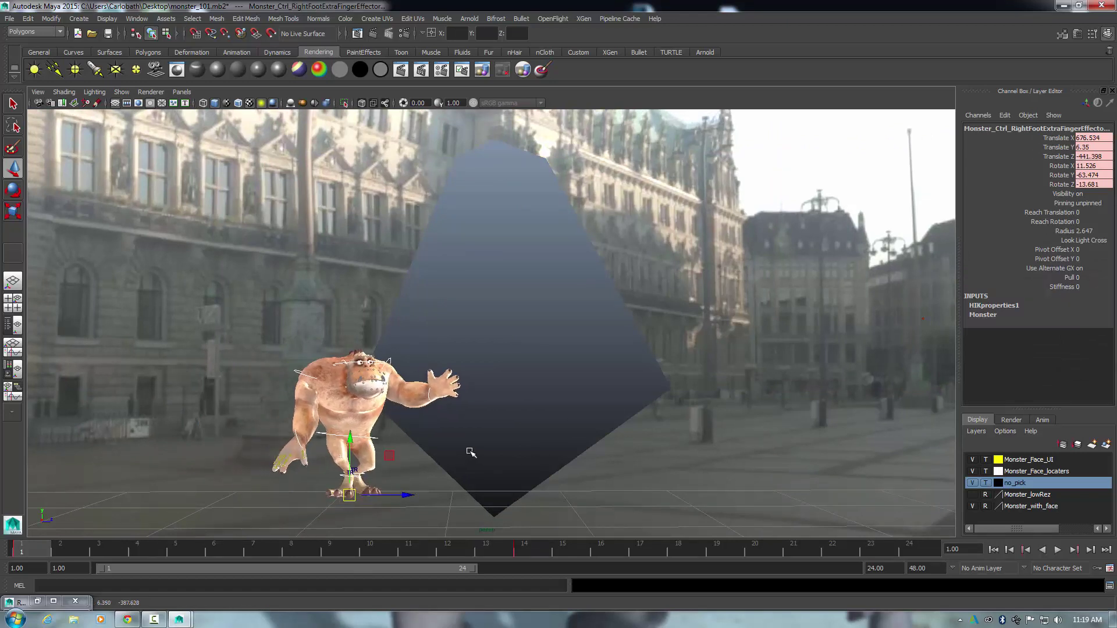
{"action": "scroll", "coordinate": [469, 451], "scroll_direction": "up", "scroll_amount": 5}
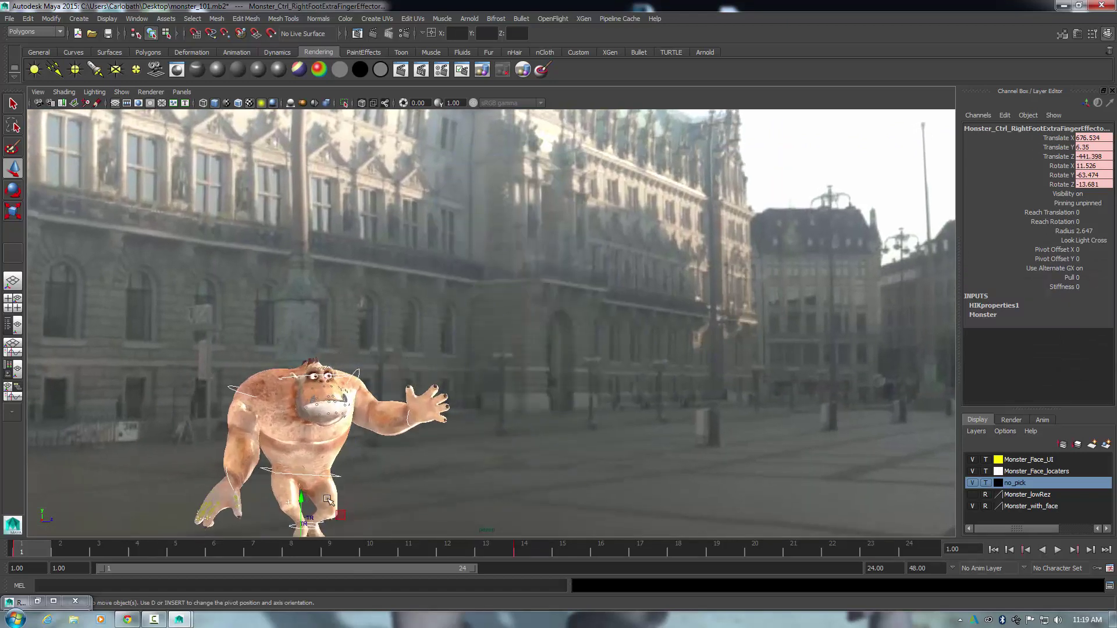
{"action": "left_click_drag", "start_coordinate": [471, 455], "coordinate": [471, 467], "text": "alt"}
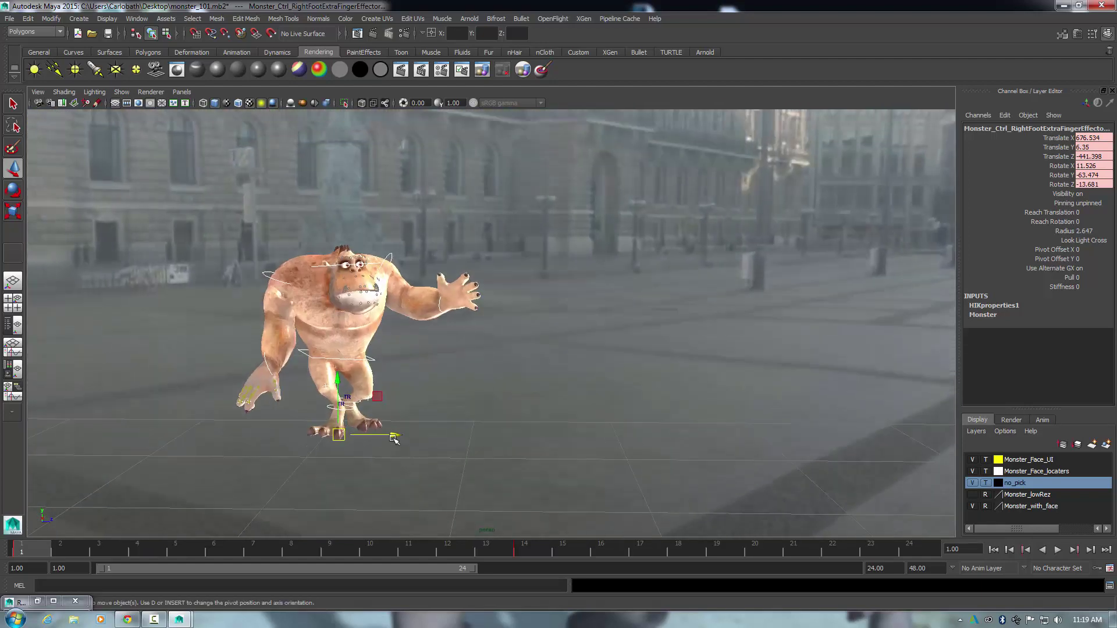
{"action": "middle_click_drag", "start_coordinate": [406, 441], "coordinate": [465, 435], "text": "alt"}
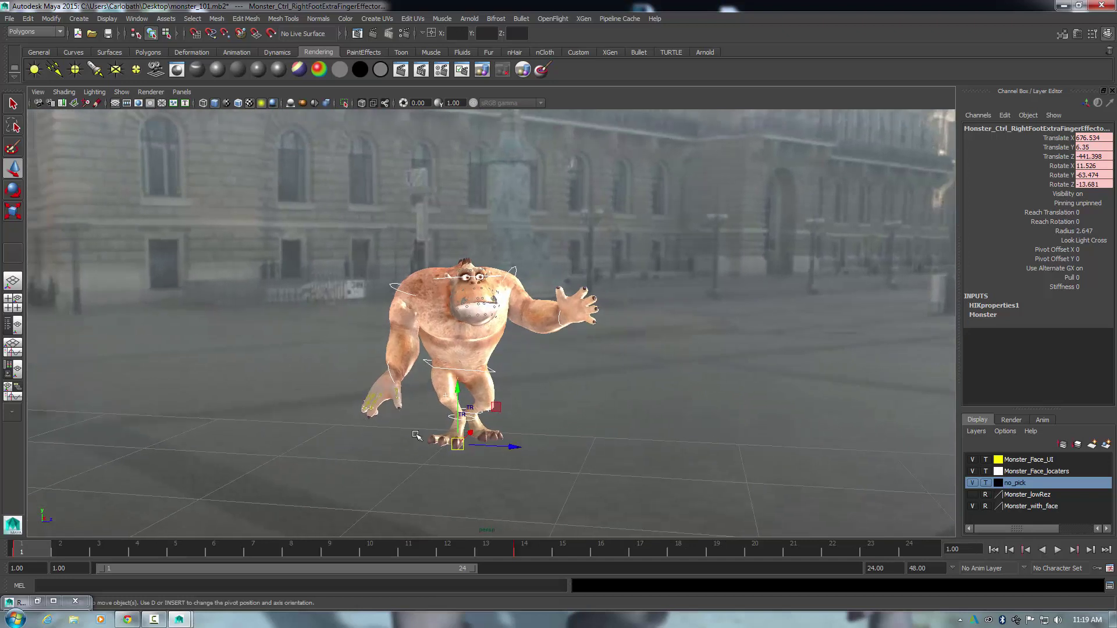
{"action": "left_click_drag", "start_coordinate": [465, 436], "coordinate": [503, 538]}
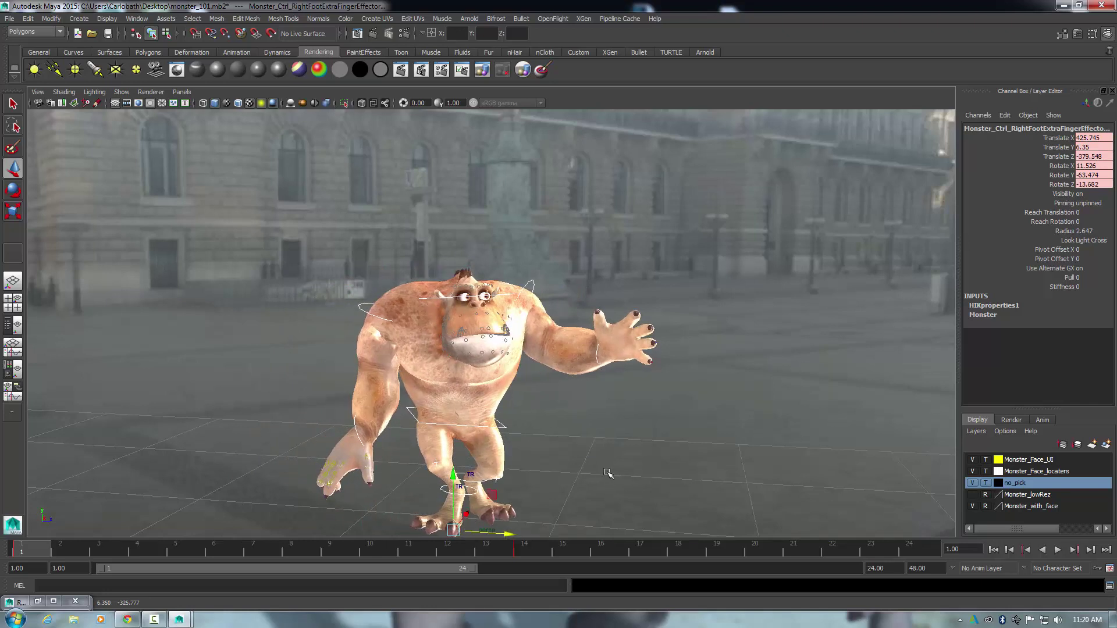
{"action": "middle_click_drag", "start_coordinate": [607, 473], "coordinate": [604, 441], "text": "alt"}
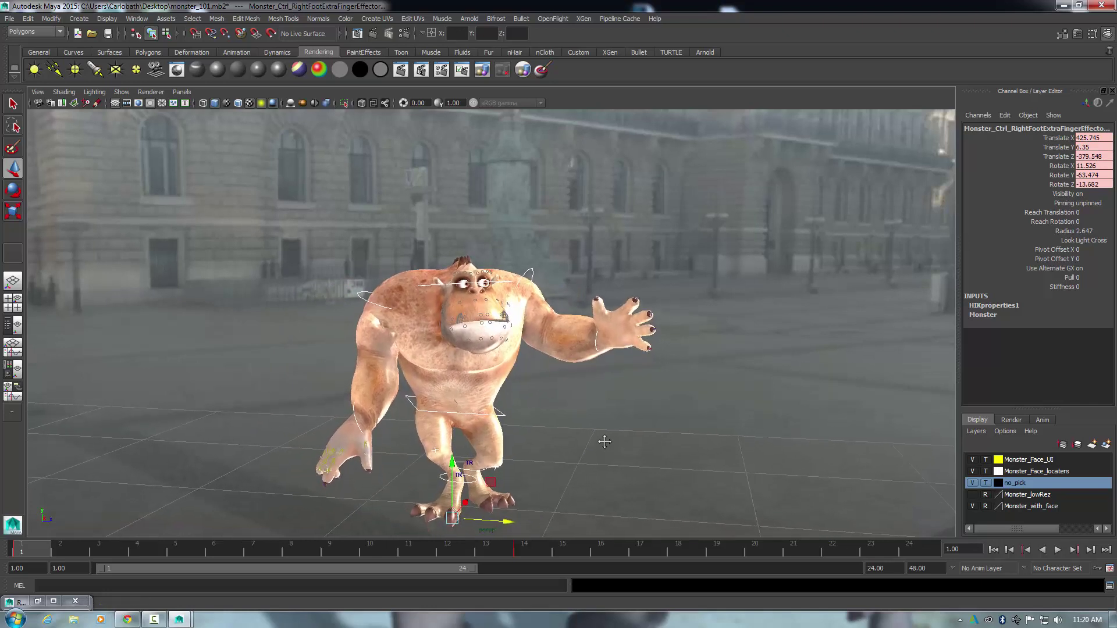
{"action": "left_click", "coordinate": [298, 392]}
{"action": "left_click_drag", "start_coordinate": [302, 240], "coordinate": [694, 538]}
{"action": "left_click", "coordinate": [979, 116]}
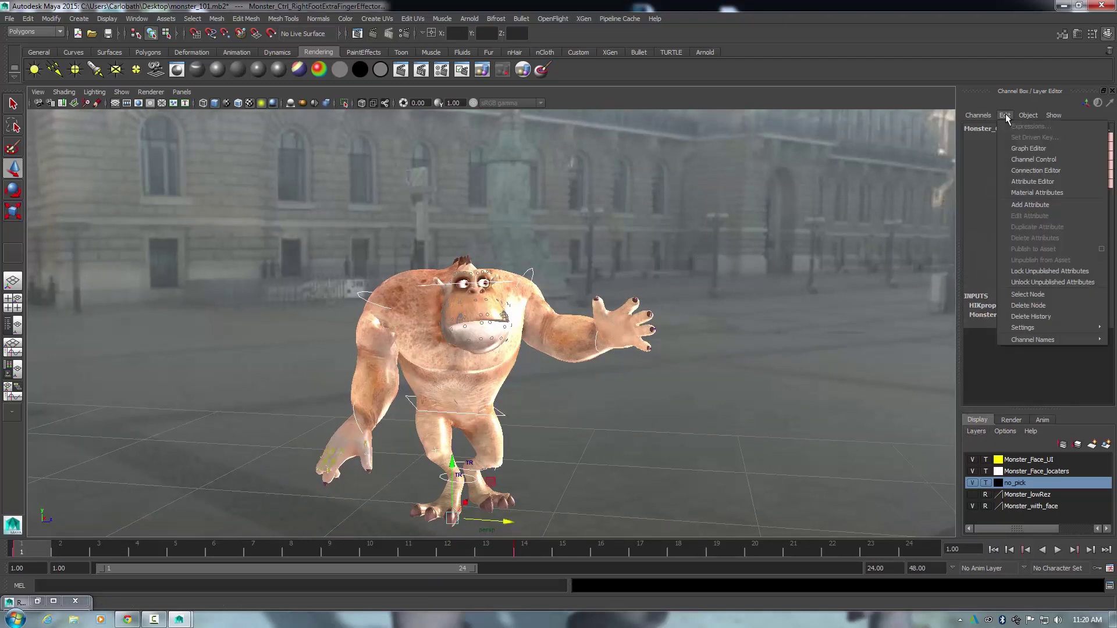
{"action": "left_click", "coordinate": [1005, 115]}
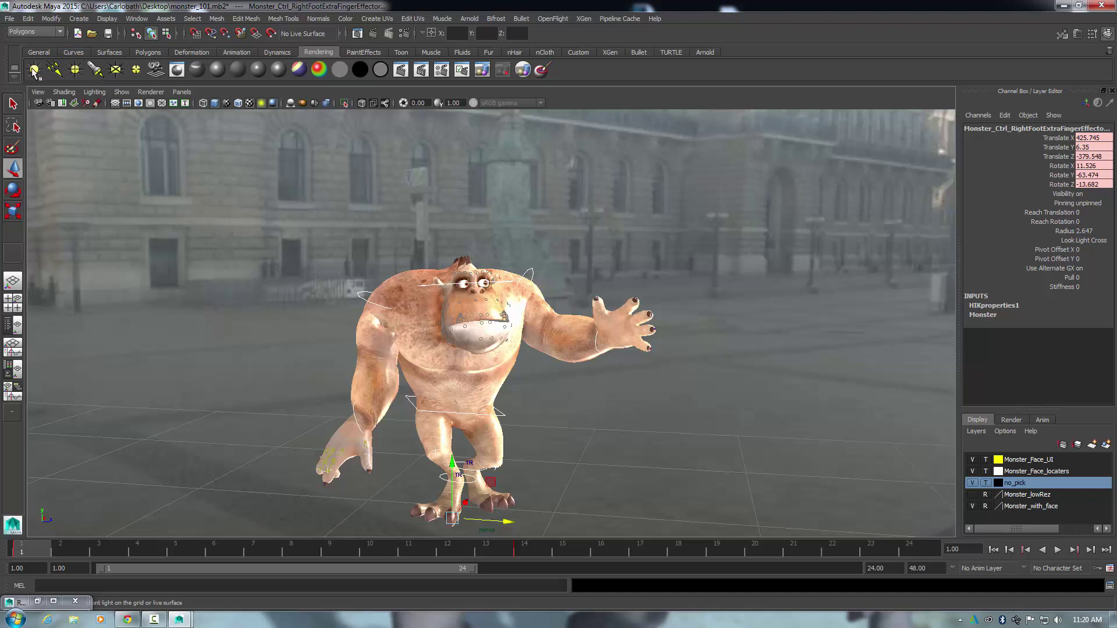
- Create a volume light and move it in the top and front views to about X 1717, Y 242, Z -4
{"action": "left_click", "coordinate": [135, 71]}
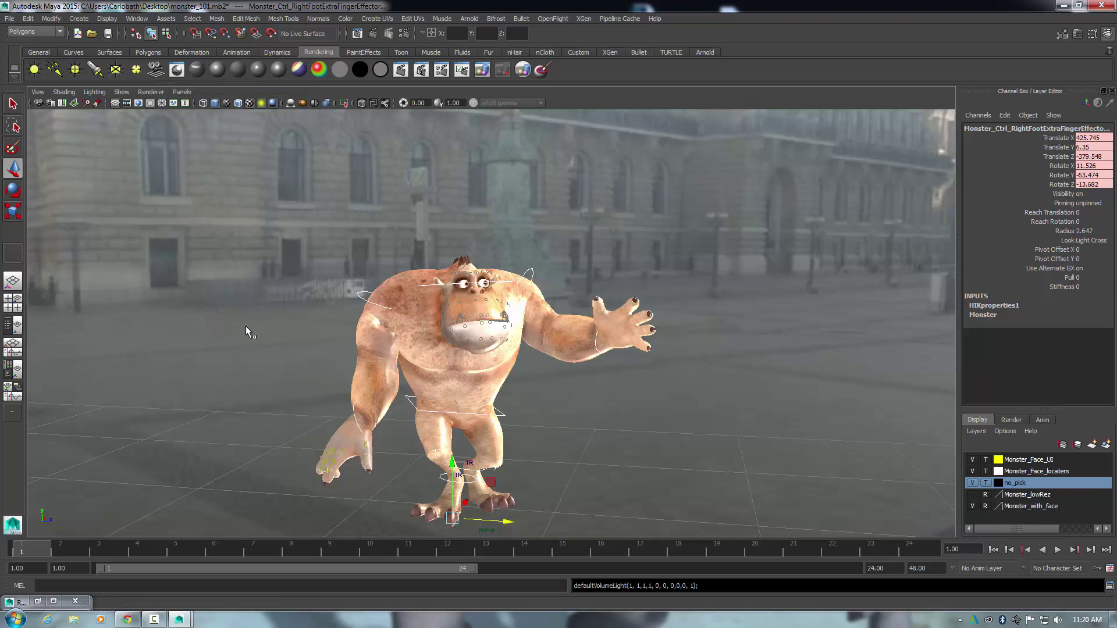
{"action": "key", "text": "space"}
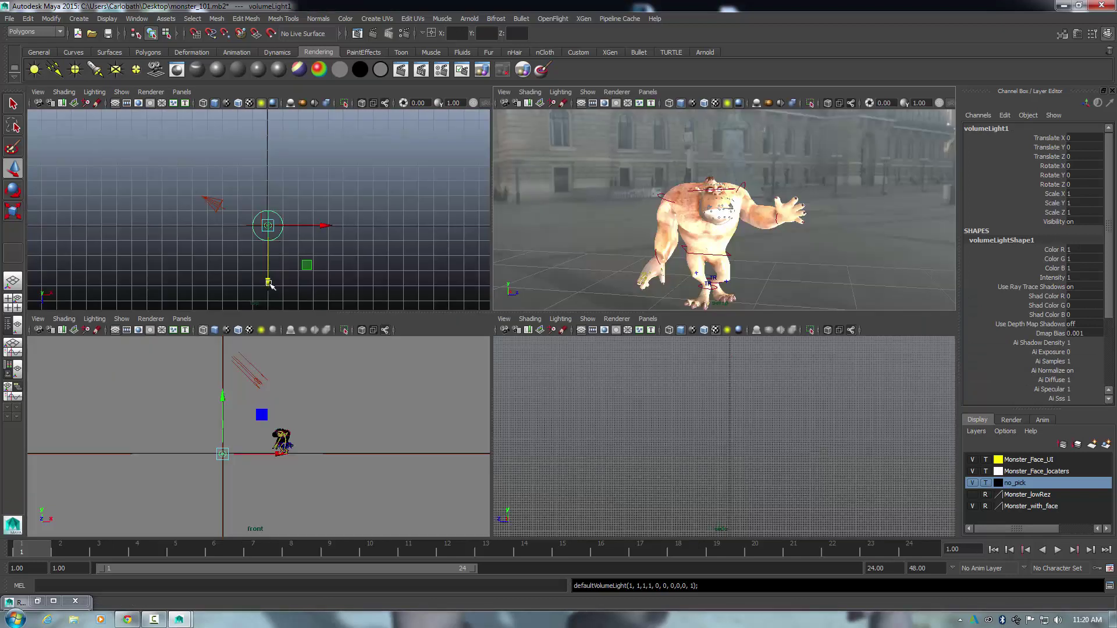
{"action": "left_click_drag", "start_coordinate": [270, 285], "coordinate": [260, 222]}
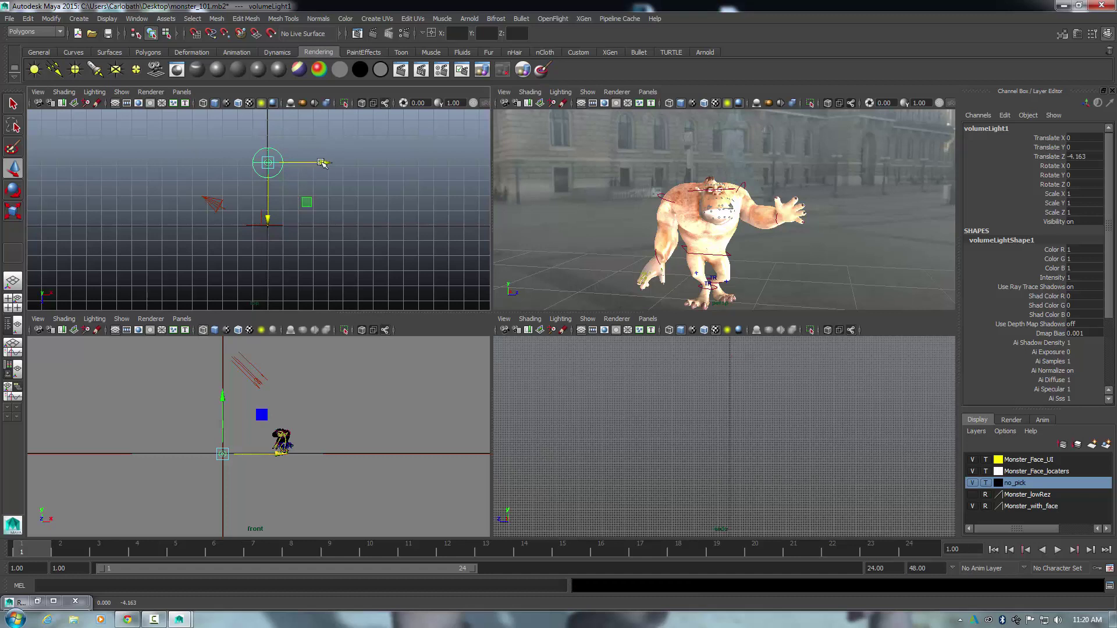
{"action": "left_click_drag", "start_coordinate": [298, 164], "coordinate": [338, 209]}
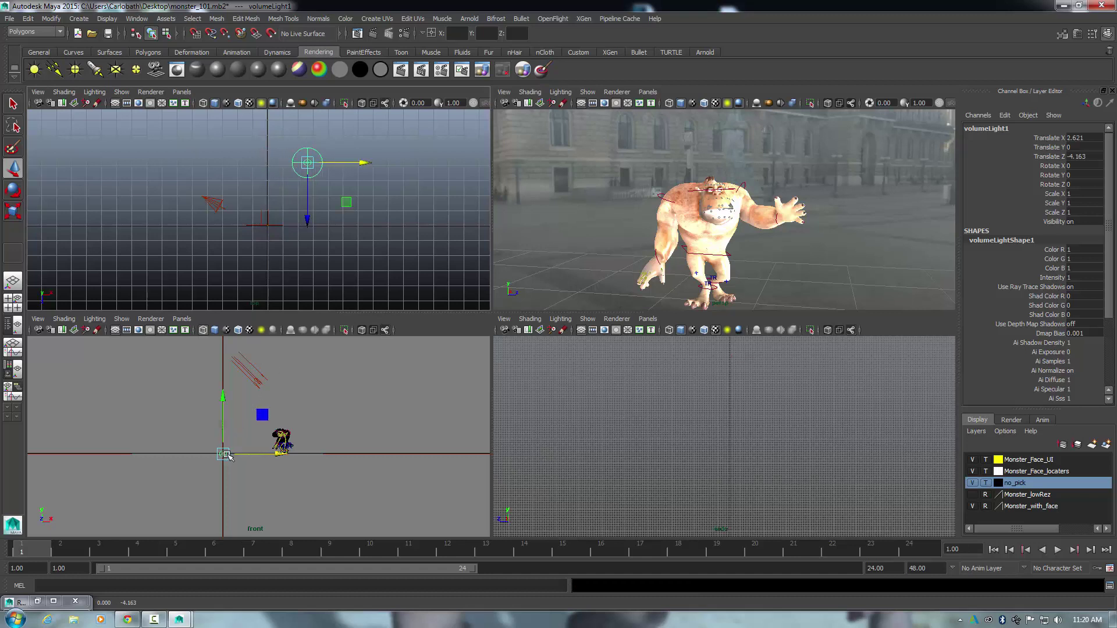
{"action": "left_click_drag", "start_coordinate": [225, 445], "coordinate": [449, 421]}
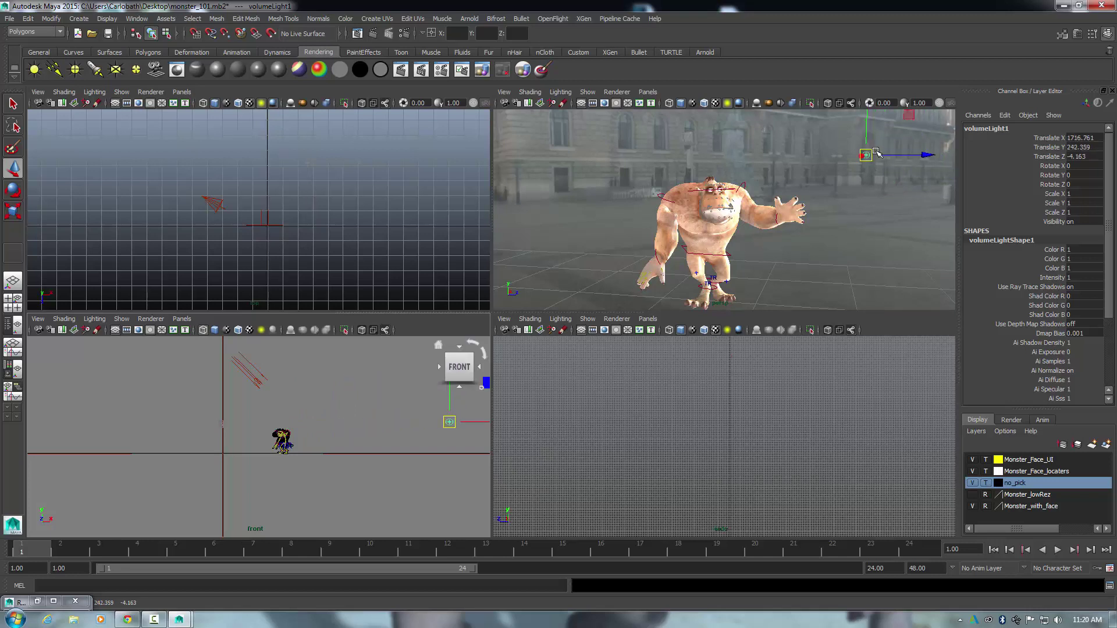
- Move the volume light in the perspective view to beside the monster's lowered arm, at about shoulder-to-waist height, and deselect it
{"action": "left_click_drag", "start_coordinate": [869, 156], "coordinate": [705, 198]}
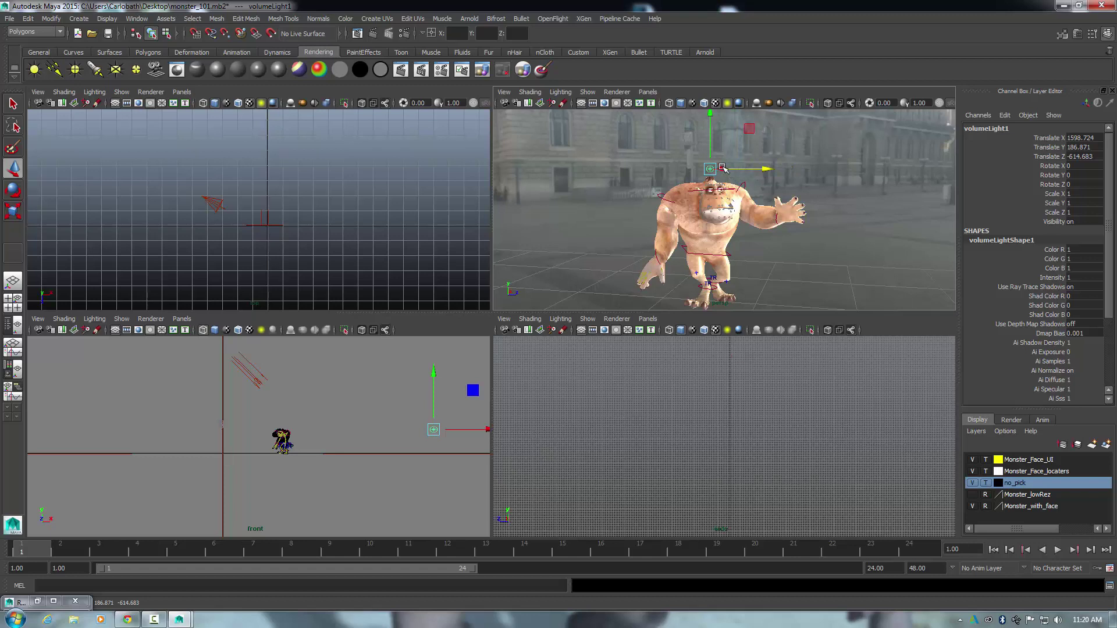
{"action": "left_click_drag", "start_coordinate": [723, 168], "coordinate": [615, 171]}
{"action": "left_click_drag", "start_coordinate": [567, 173], "coordinate": [601, 221]}
{"action": "left_click", "coordinate": [578, 205]}
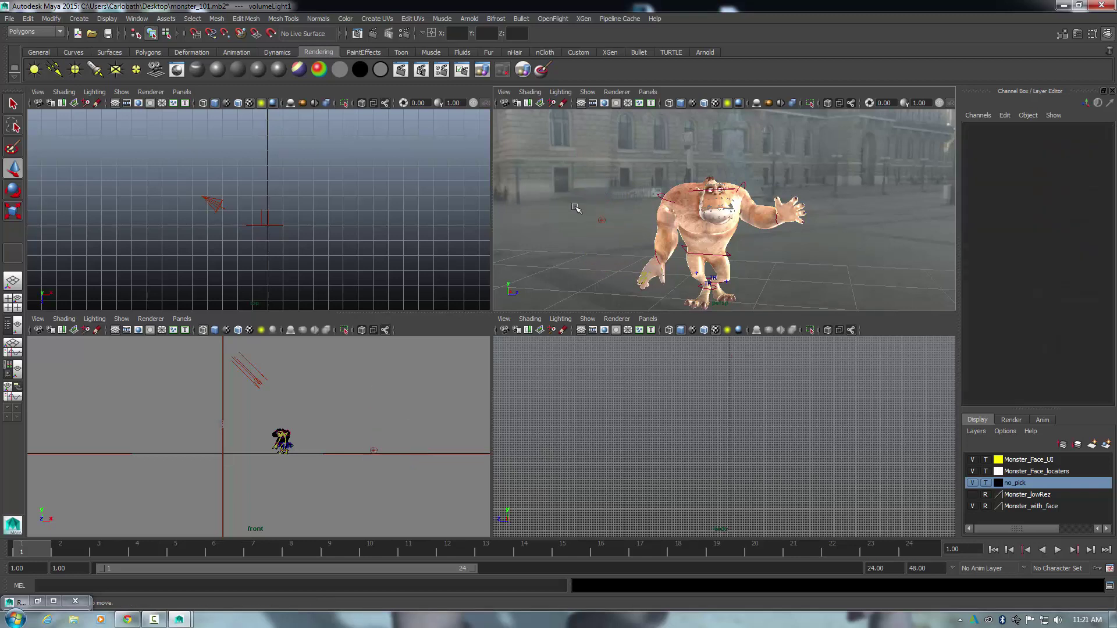
- Play the monster's animation in the full-size perspective view and return to frame 1
{"action": "key", "text": "space"}
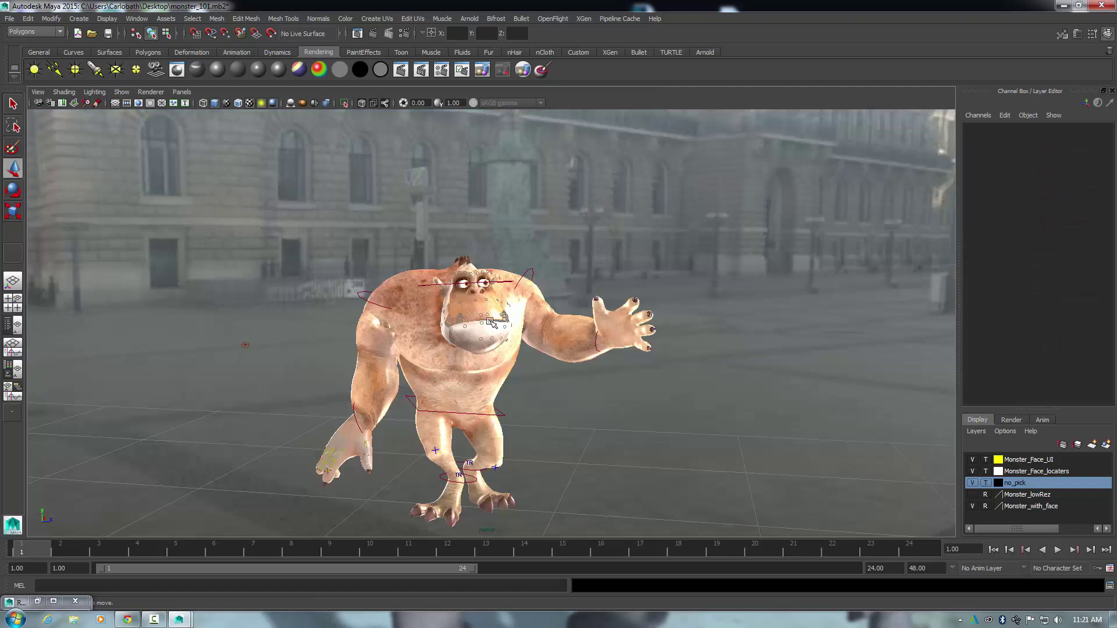
{"action": "scroll", "coordinate": [565, 417], "scroll_direction": "down", "scroll_amount": 4}
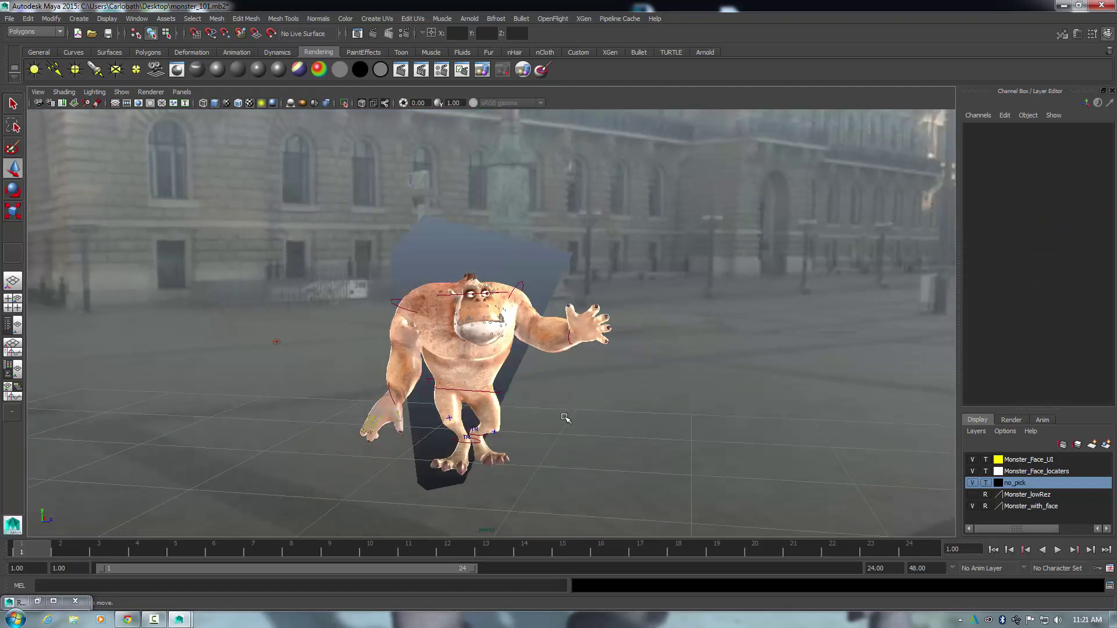
{"action": "scroll", "coordinate": [566, 418], "scroll_direction": "up", "scroll_amount": 4}
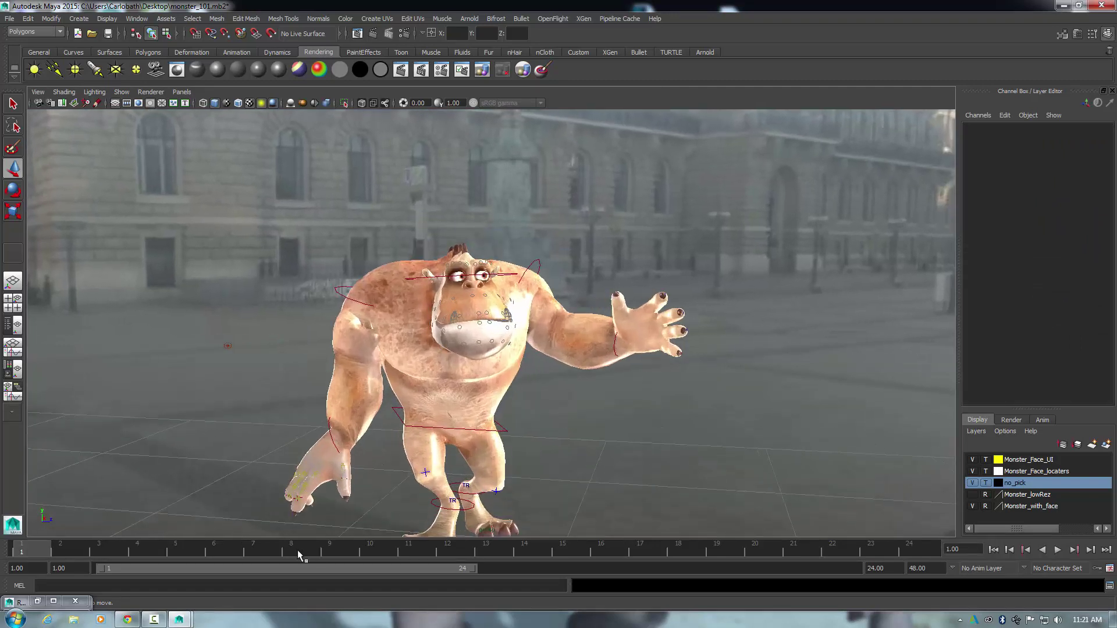
{"action": "key", "text": "alt+v"}
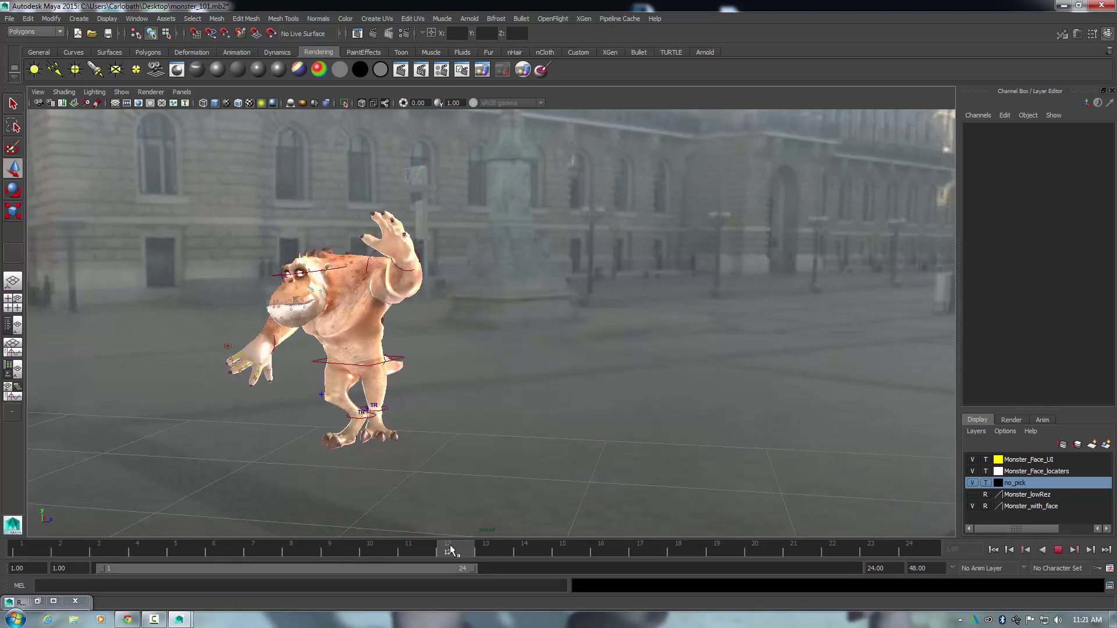
{"action": "left_click_drag", "start_coordinate": [449, 545], "coordinate": [33, 536]}
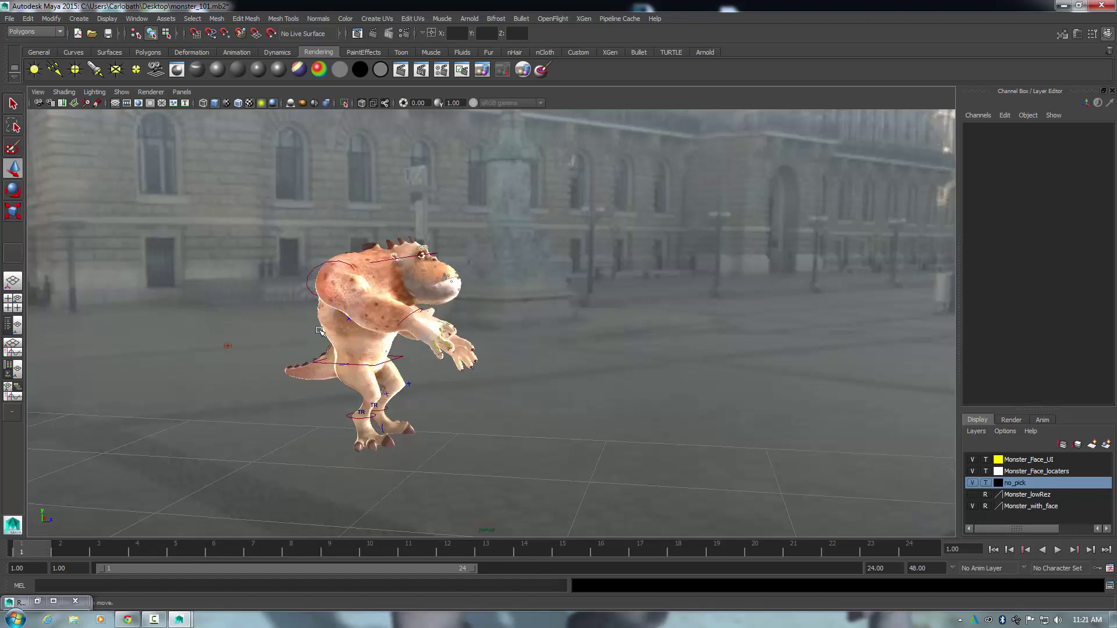
{"action": "right_click", "coordinate": [332, 291]}
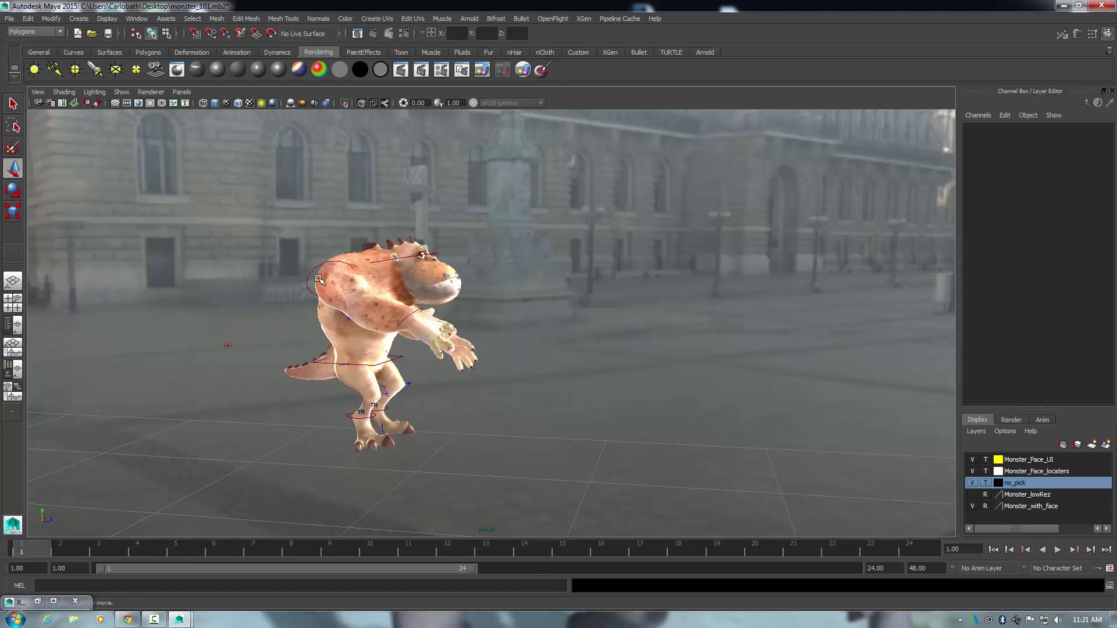
{"action": "left_click_drag", "start_coordinate": [251, 199], "coordinate": [492, 465]}
{"action": "right_click", "coordinate": [357, 317]}
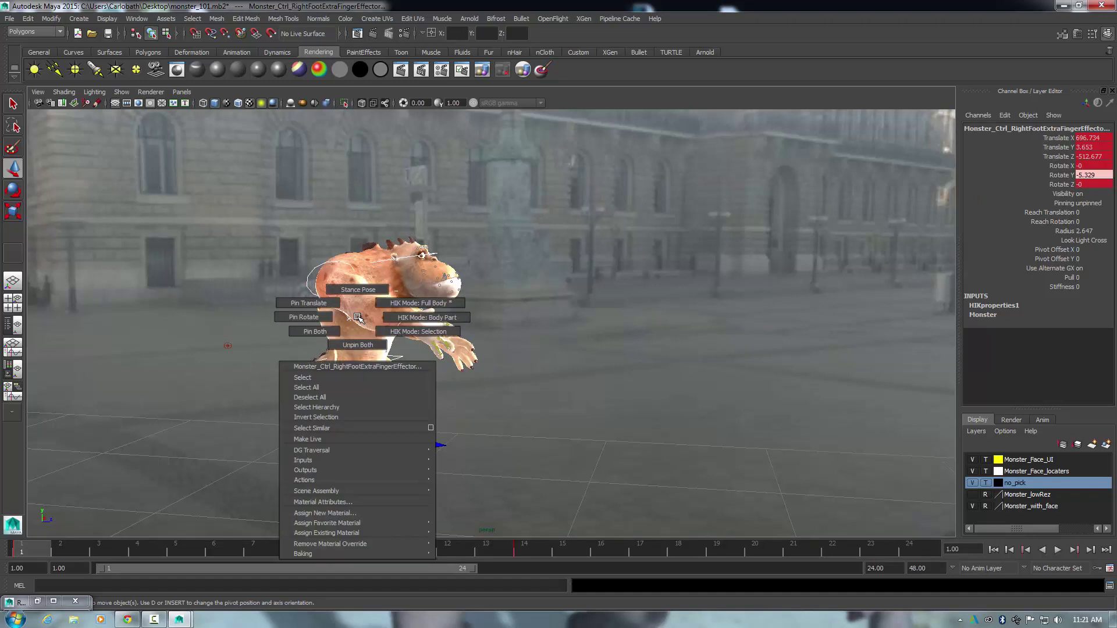
{"action": "mouse_move", "coordinate": [392, 478]}
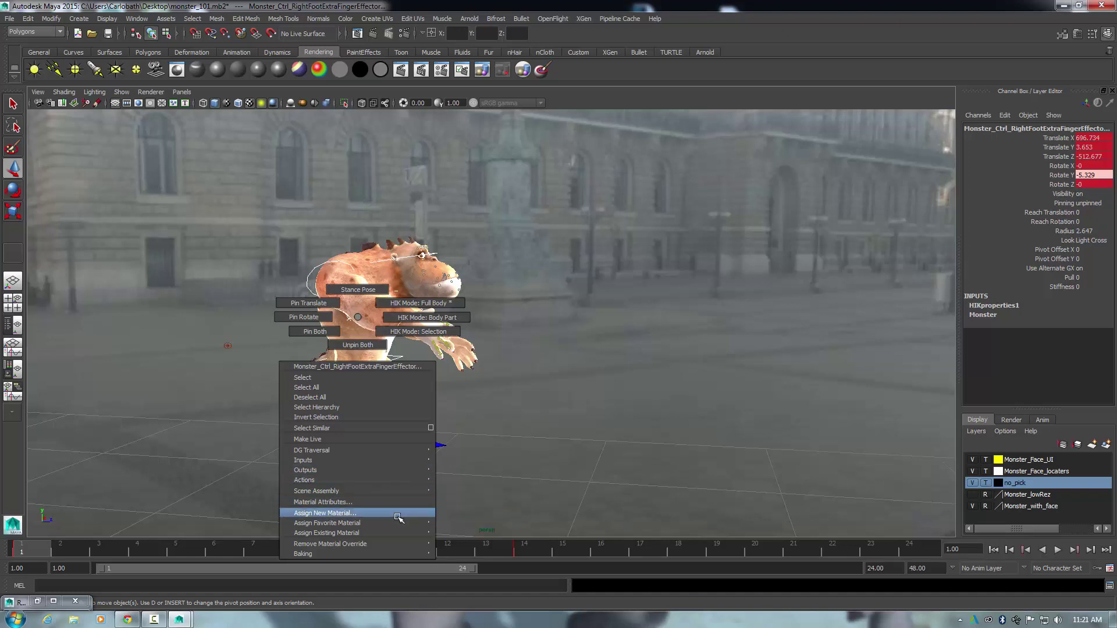
{"action": "left_click", "coordinate": [349, 513]}
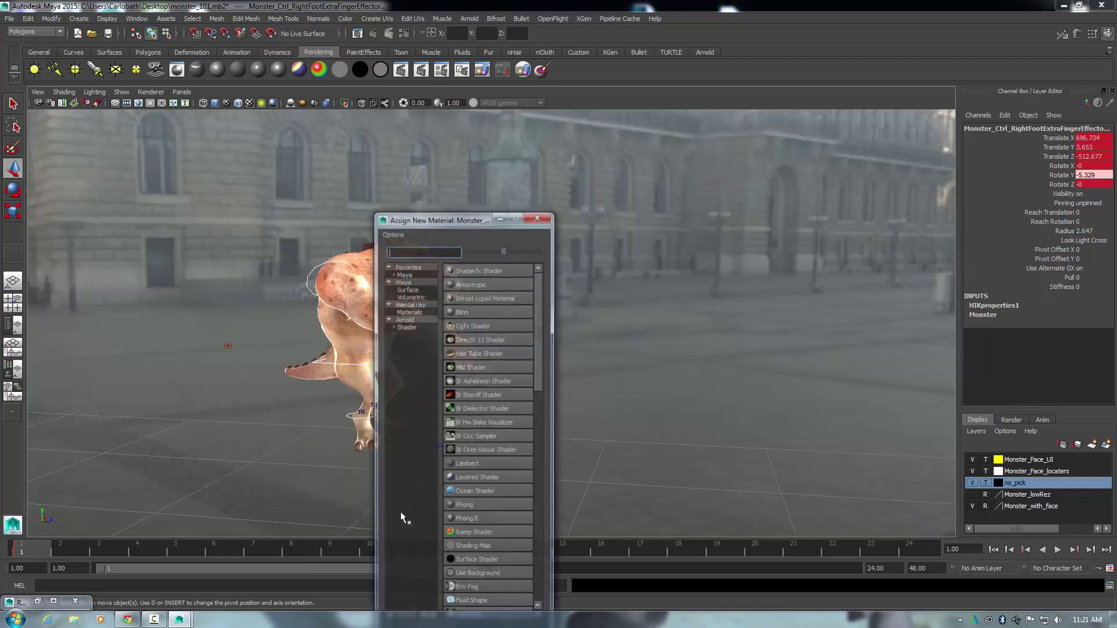
{"action": "left_click", "coordinate": [539, 214]}
- Reframe the monster with the street buildings, render the perspective view with Maya Hardware 2.0 and close the render window
{"action": "mouse_move", "coordinate": [569, 404]}
{"action": "left_mouse_down", "text": "alt"}
{"action": "mouse_move", "coordinate": [557, 406]}
{"action": "mouse_move", "coordinate": [570, 397]}
{"action": "mouse_move", "coordinate": [557, 387]}
{"action": "left_mouse_up", "text": "alt"}
{"action": "left_click", "coordinate": [356, 34]}
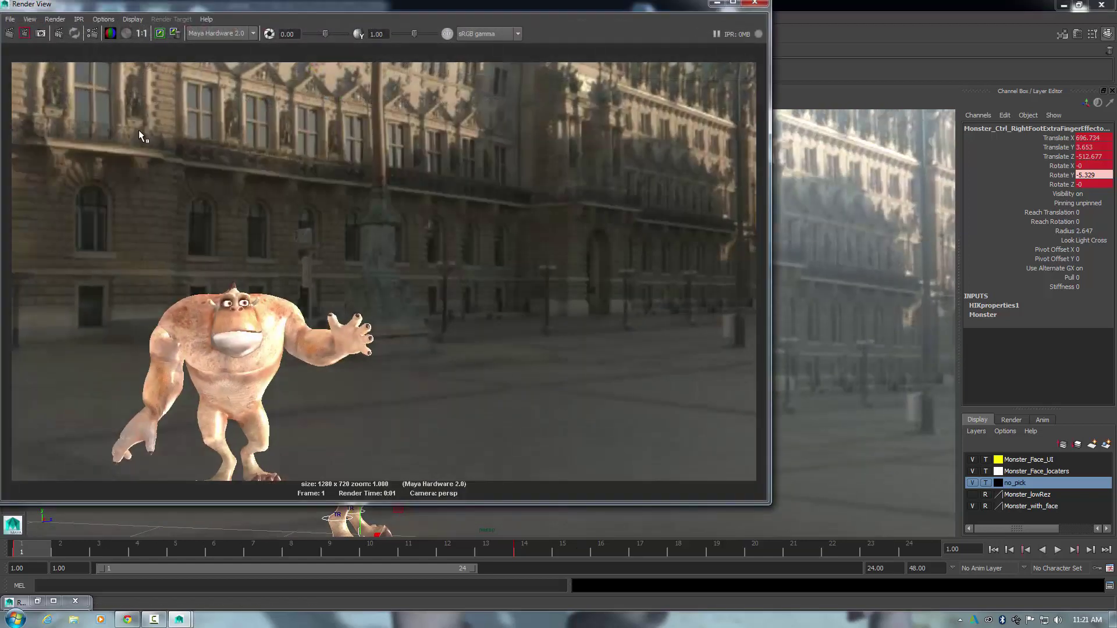
{"action": "left_click", "coordinate": [10, 34]}
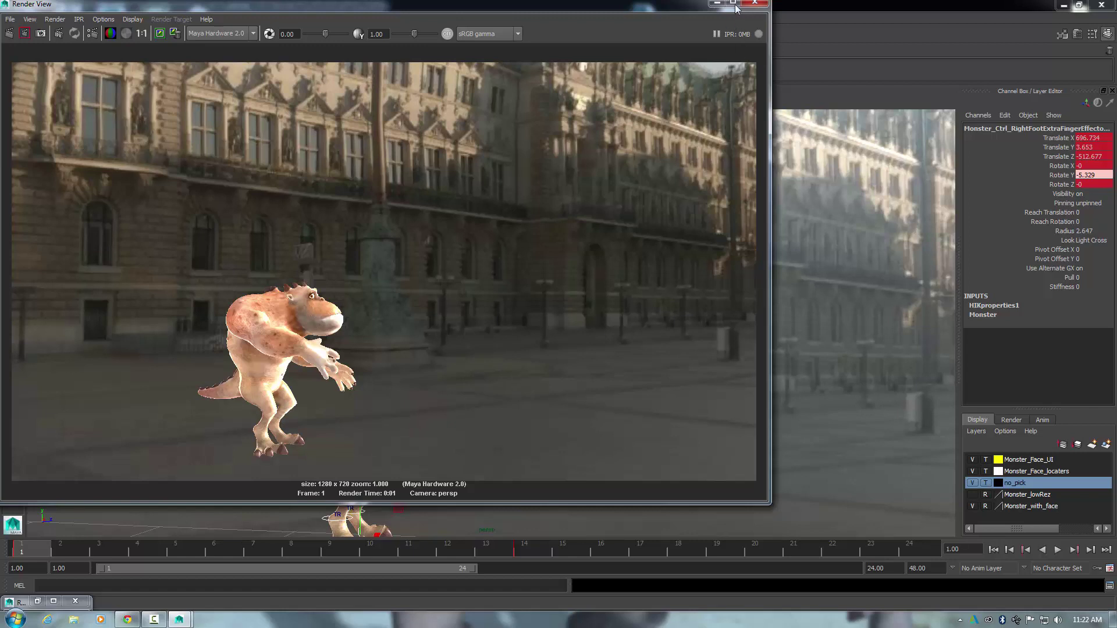
{"action": "left_click", "coordinate": [756, 3]}
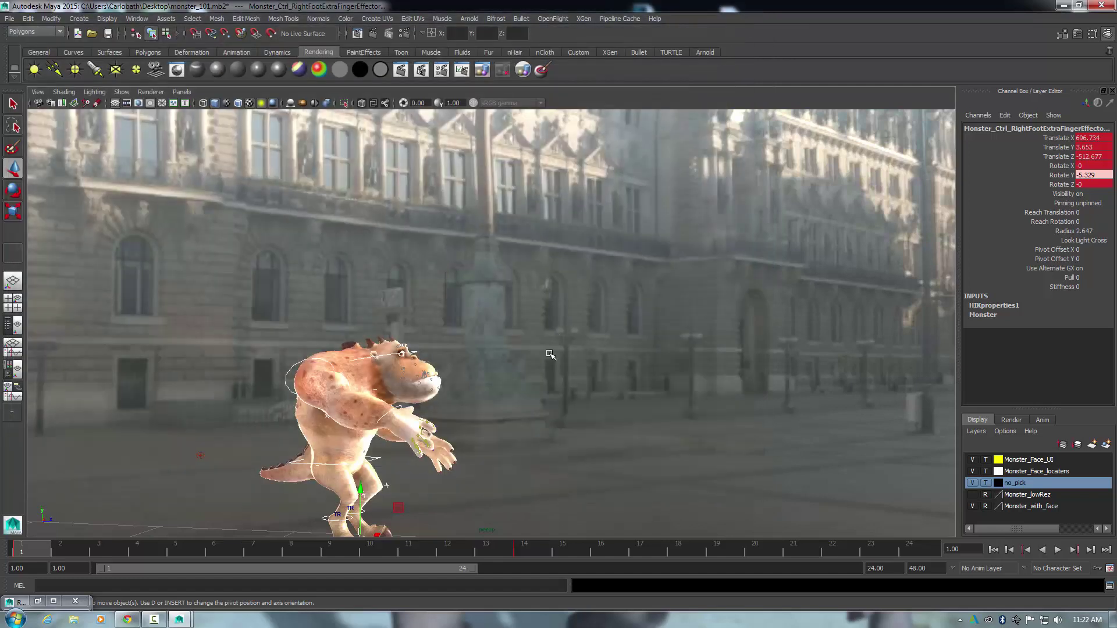